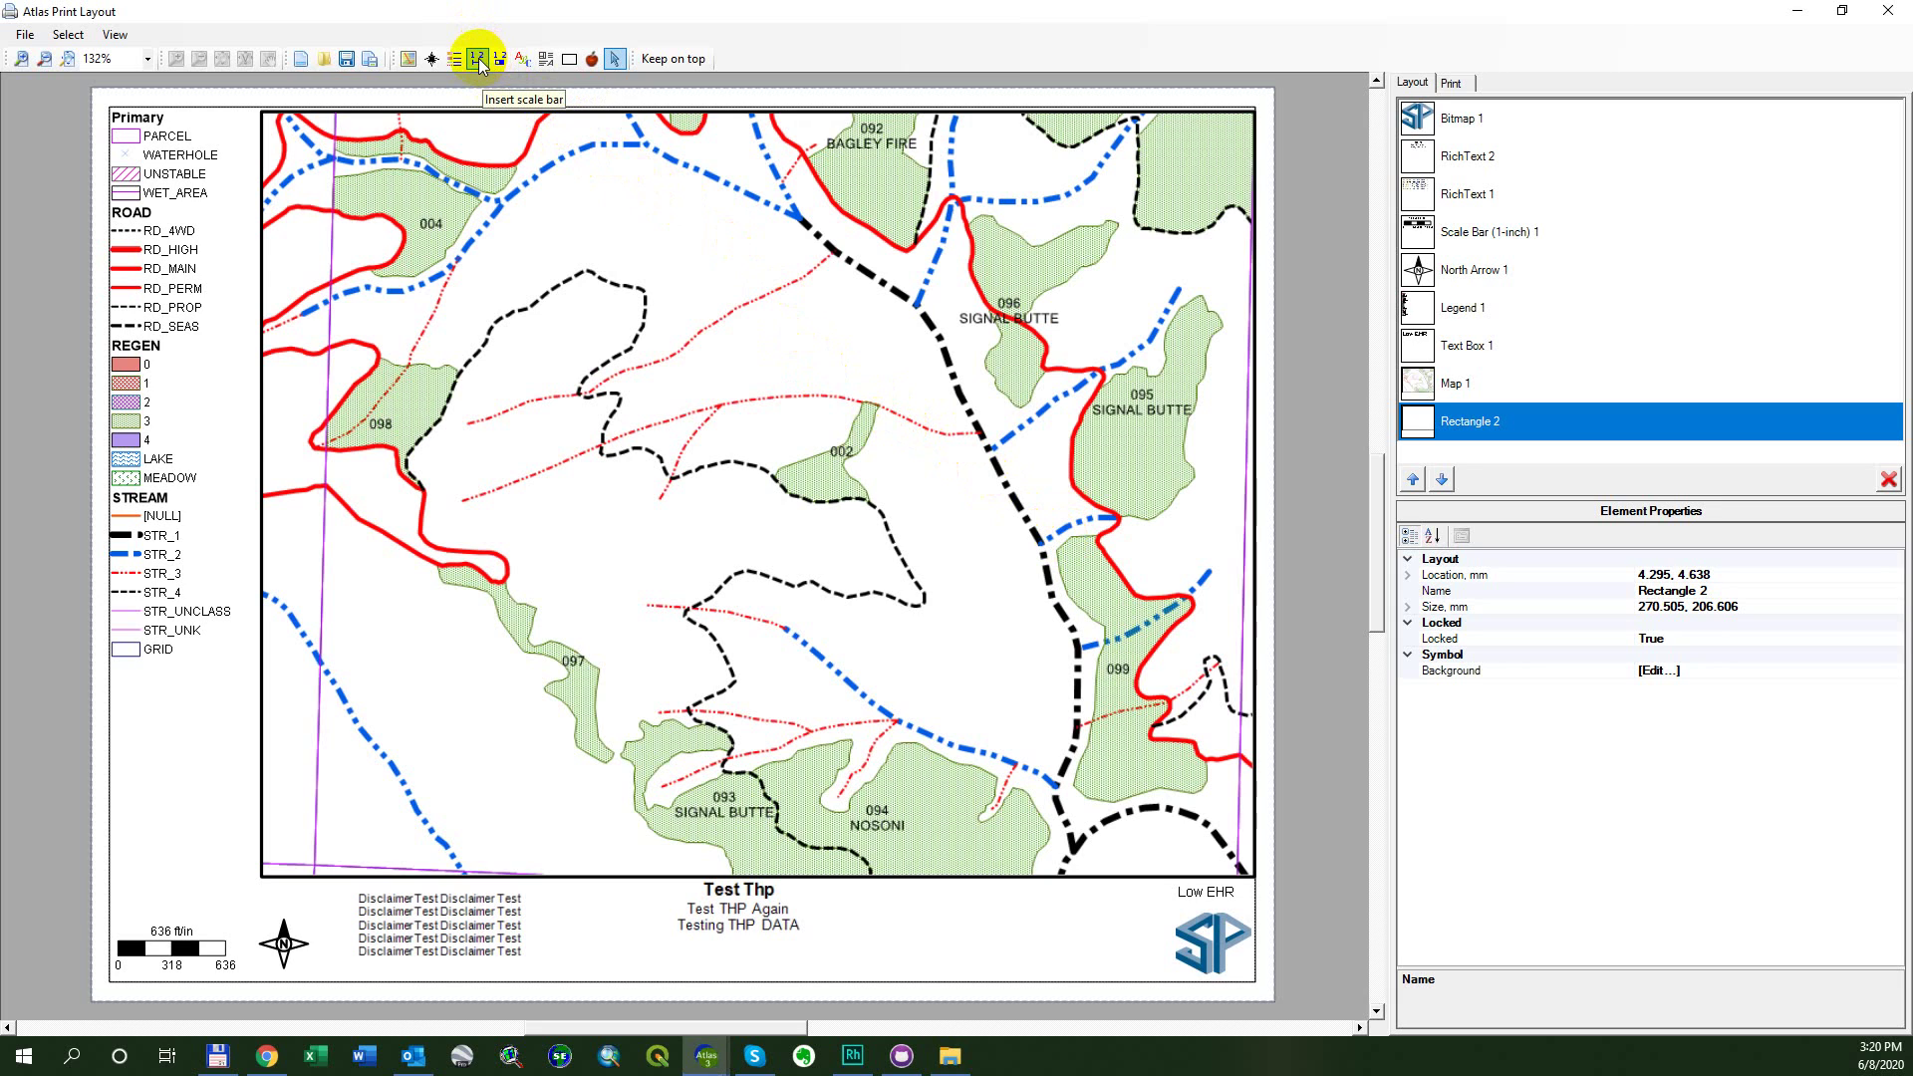
Insert a scale bar about 59 by 21 mm in the empty space between the title text and the logo
click(478, 62)
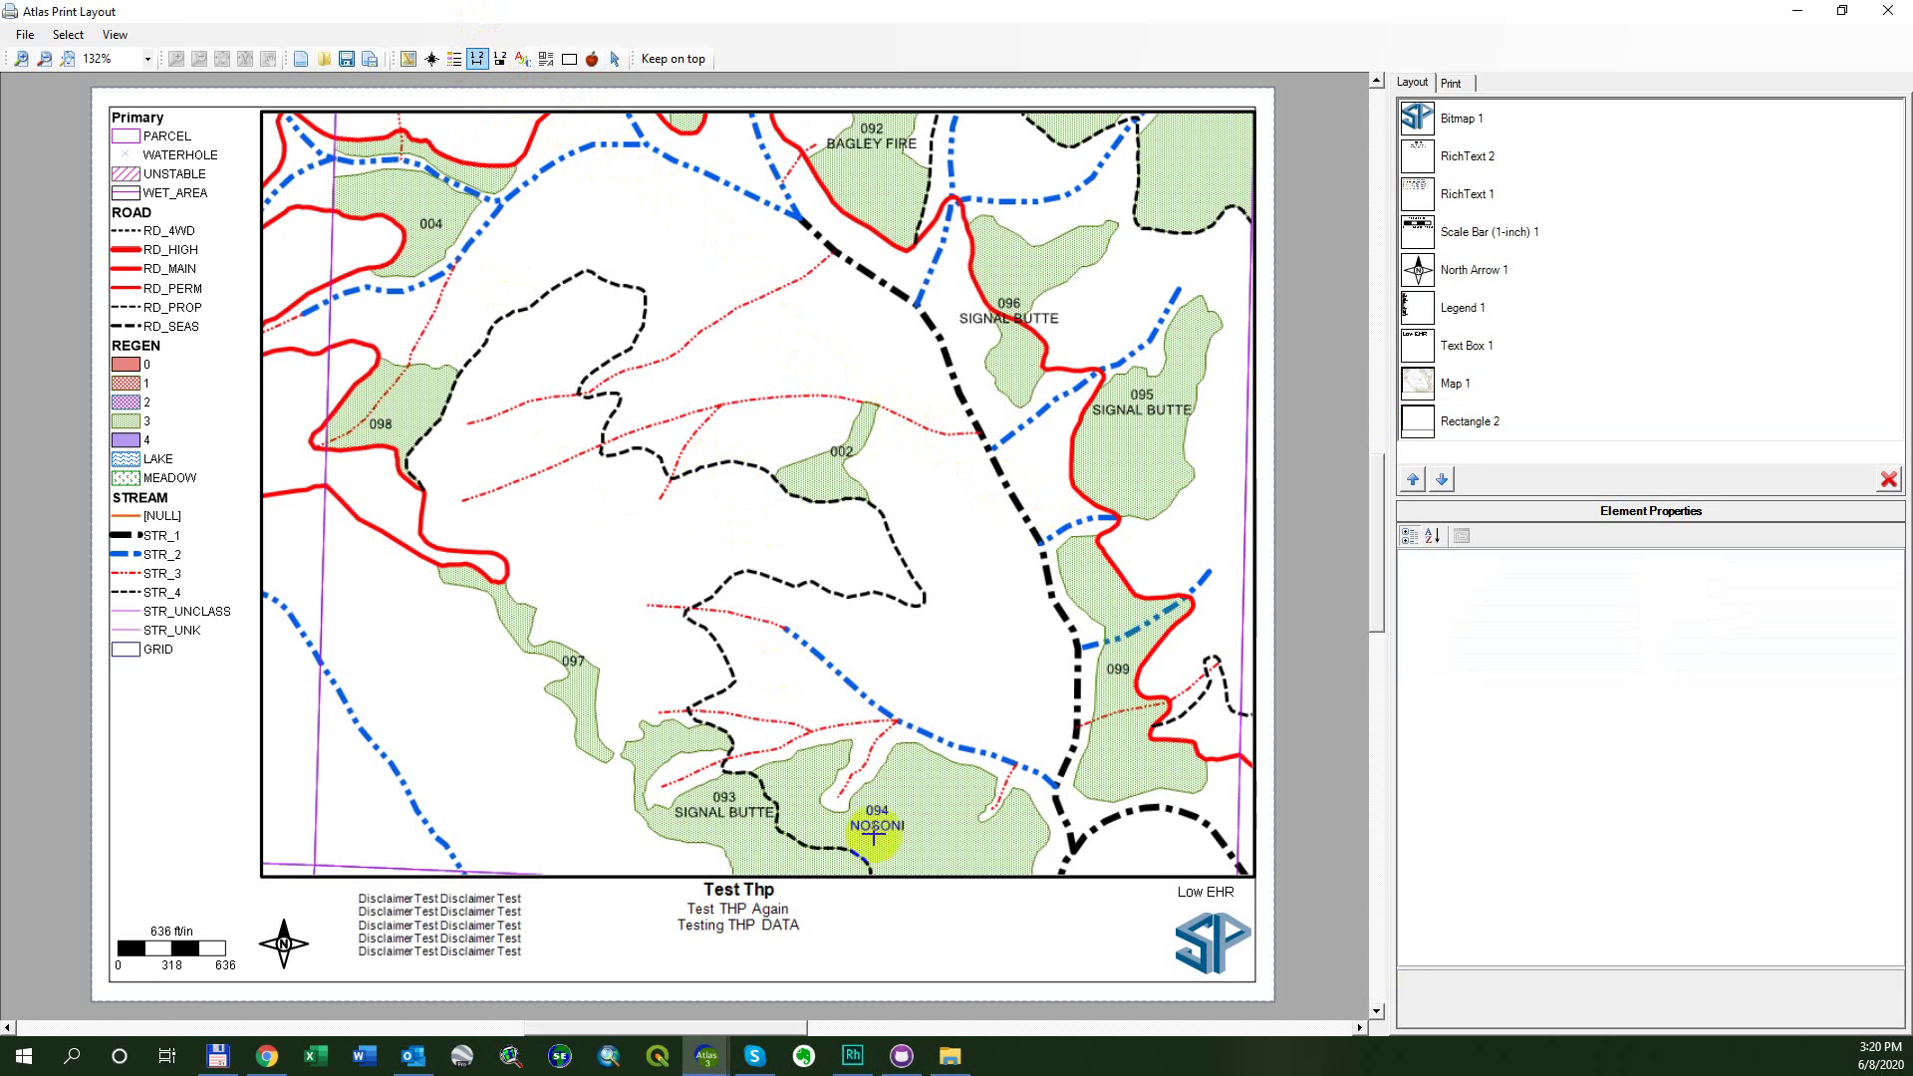
drag(852, 886, 1101, 975)
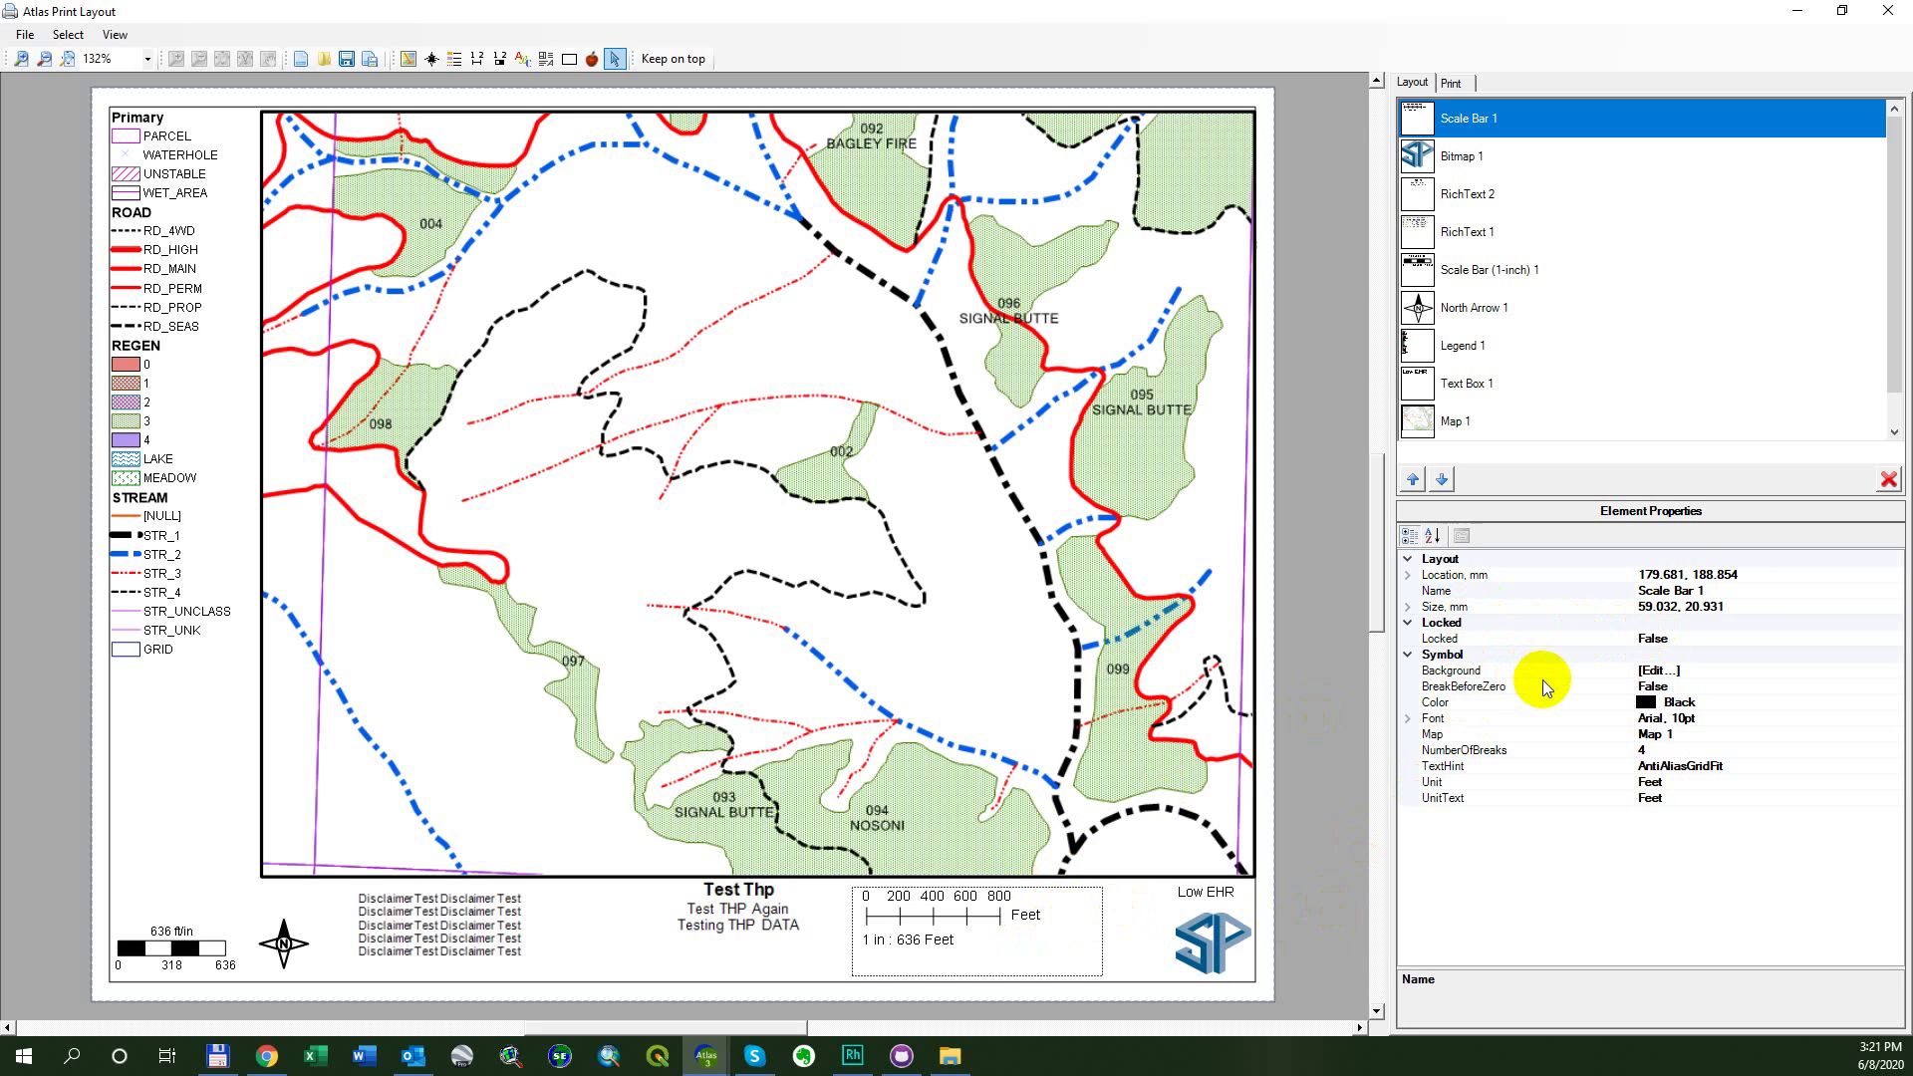
Apply a dark maroon fill to the scale bar's background, and bring the fill opacity back to 0
click(1720, 673)
click(1894, 672)
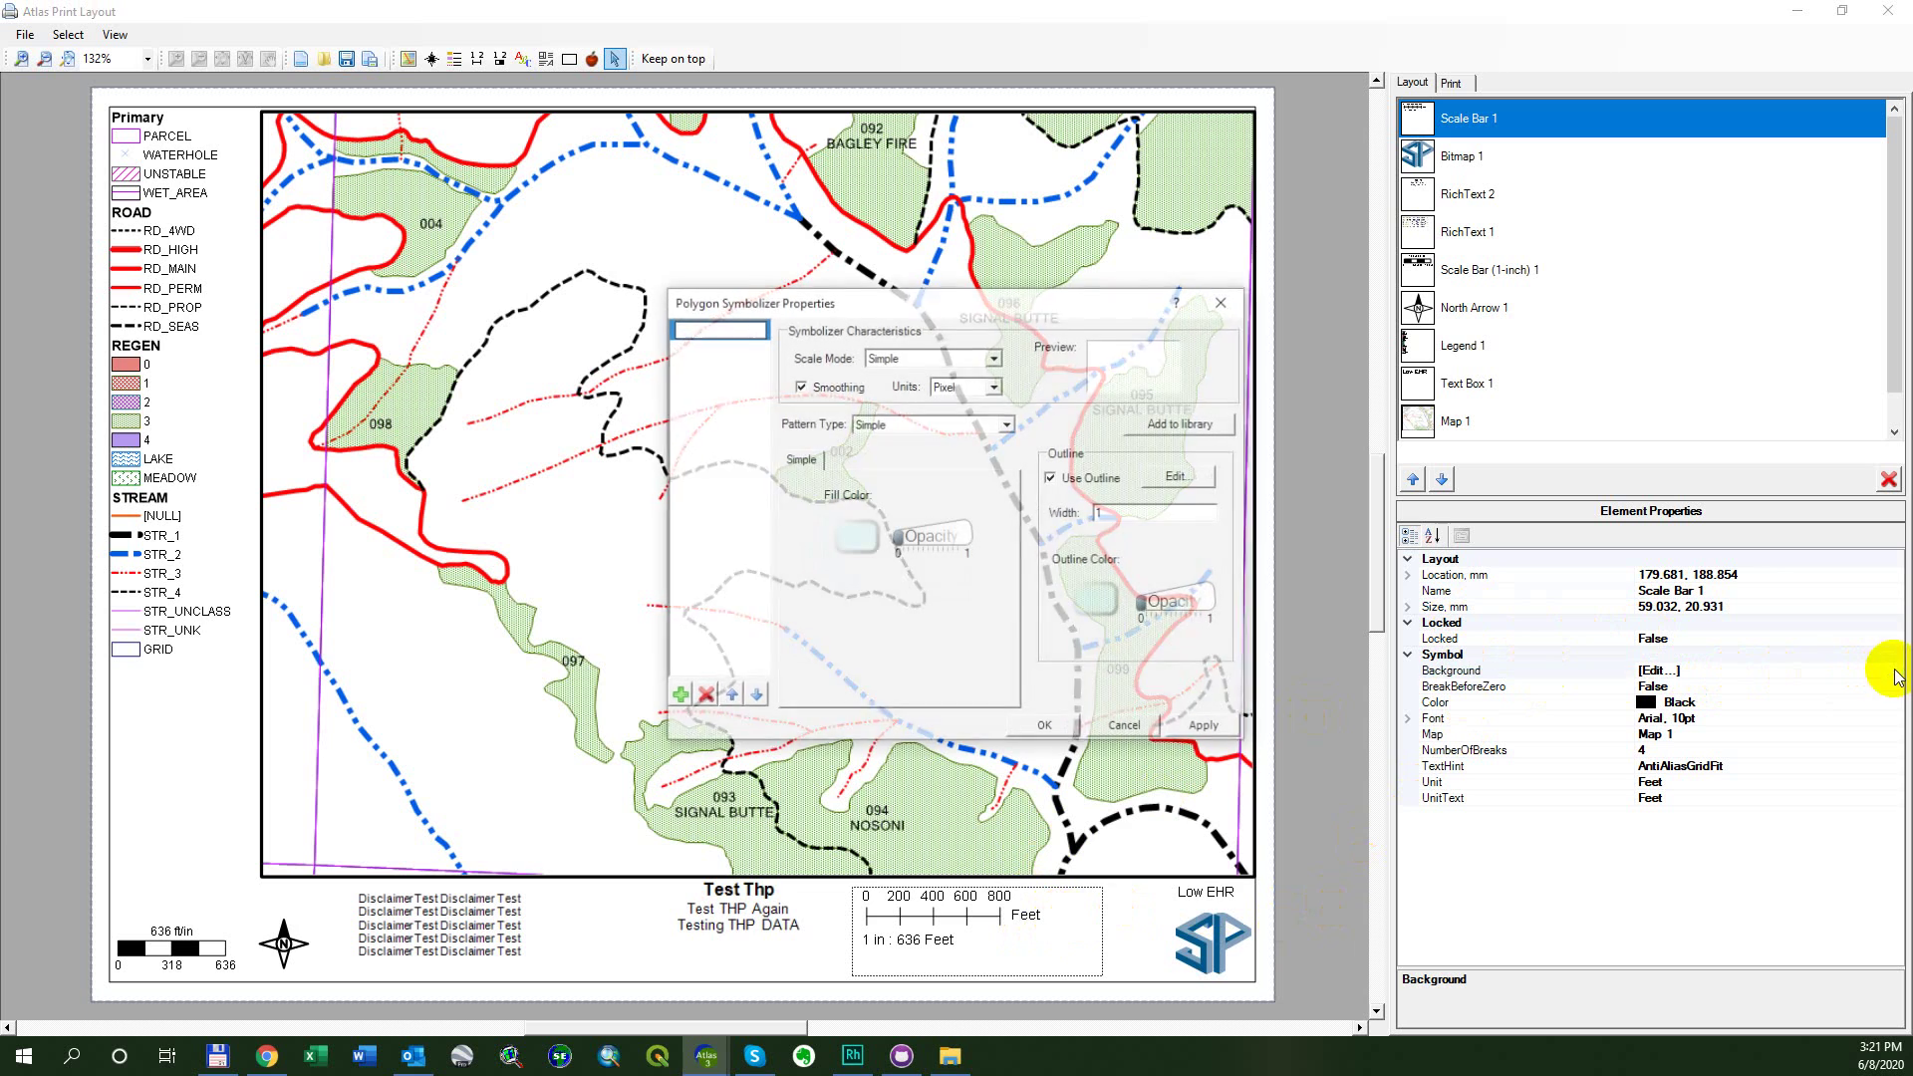
click(855, 537)
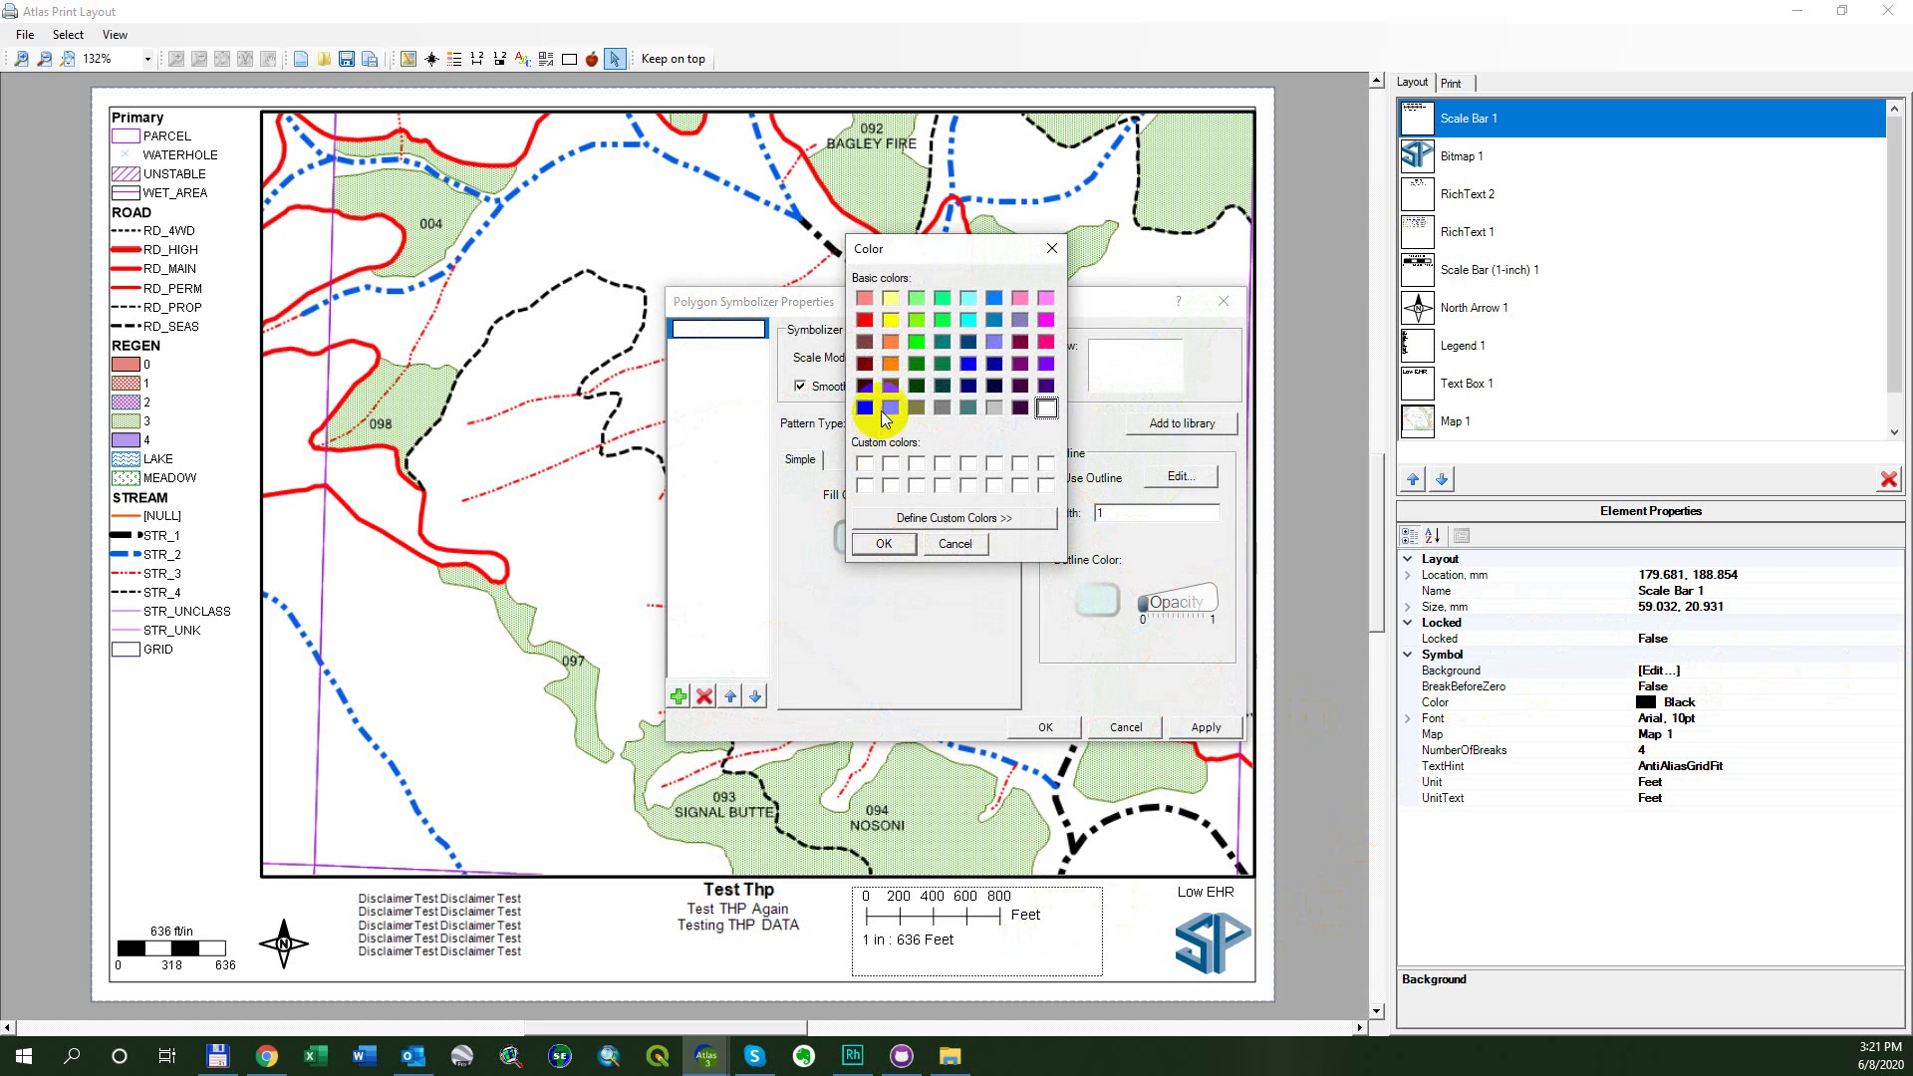
click(864, 384)
click(883, 543)
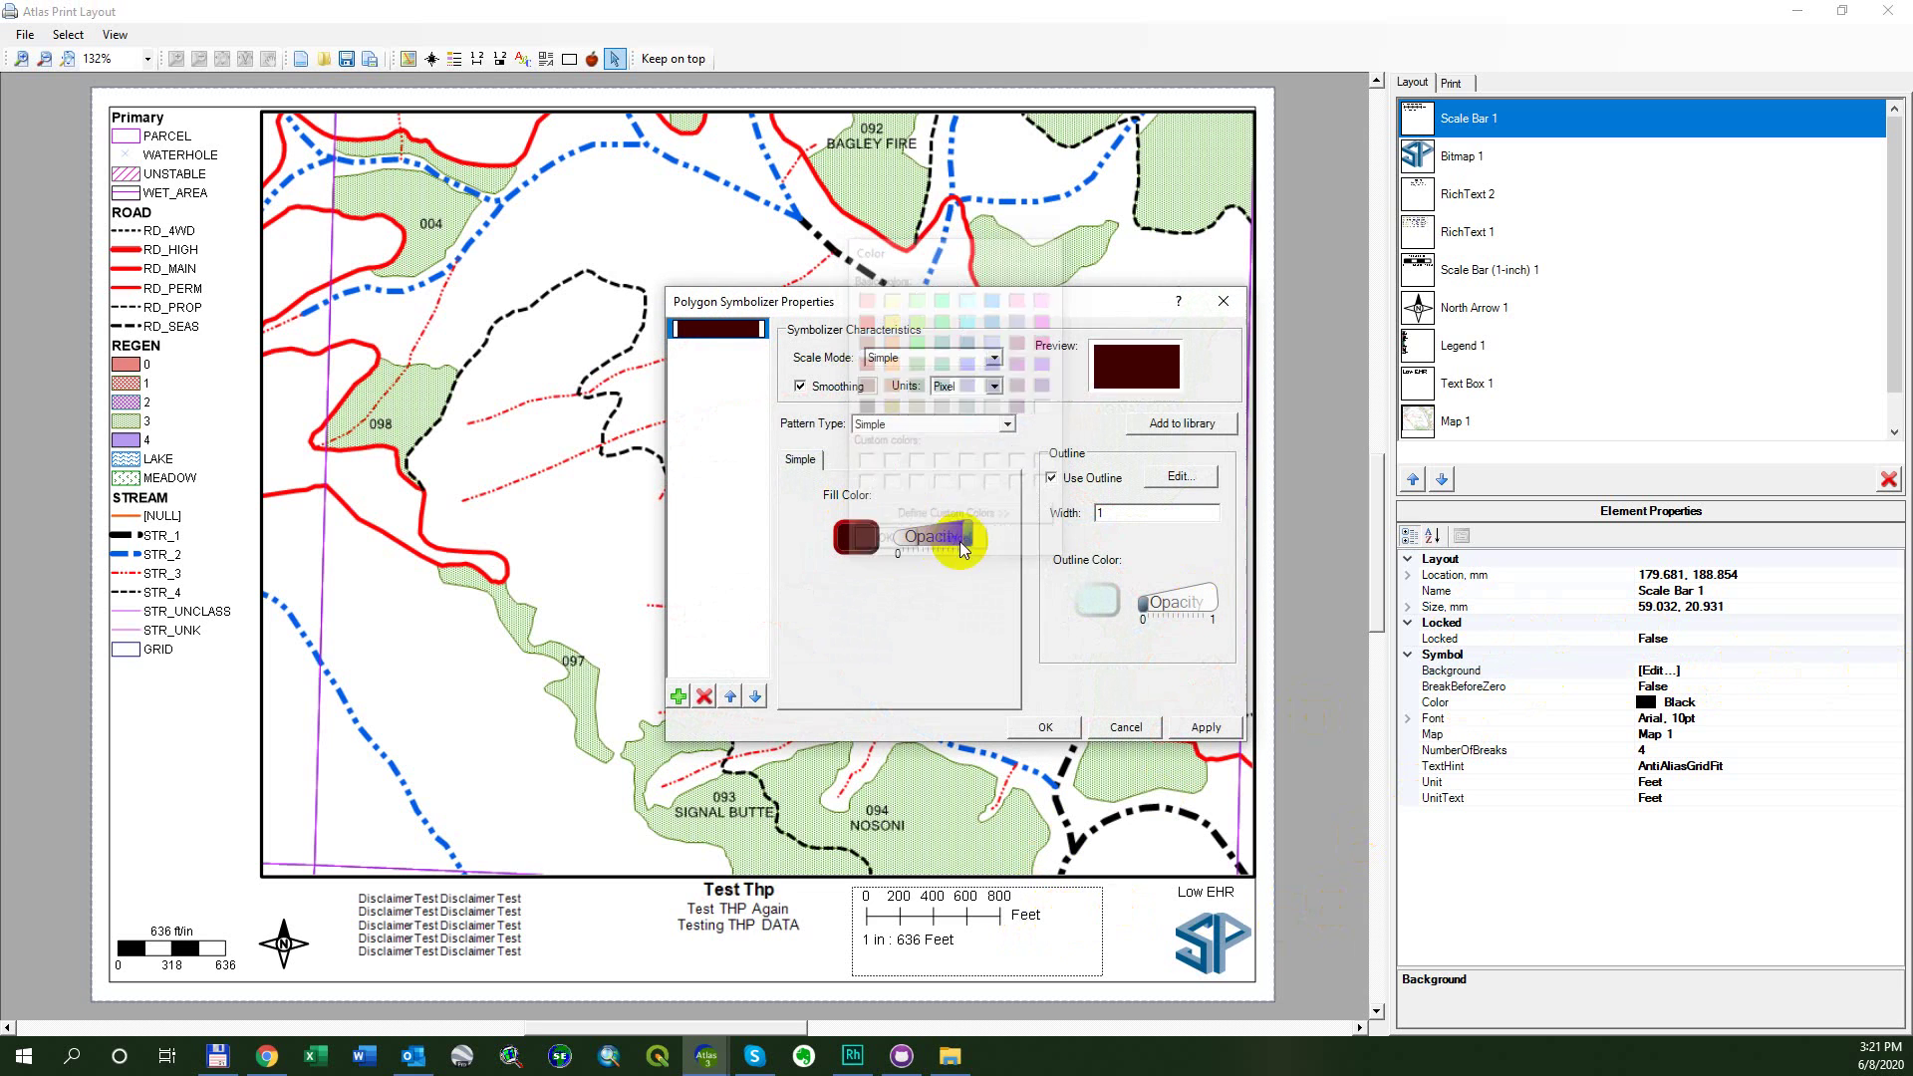
click(1205, 727)
drag(948, 531, 937, 558)
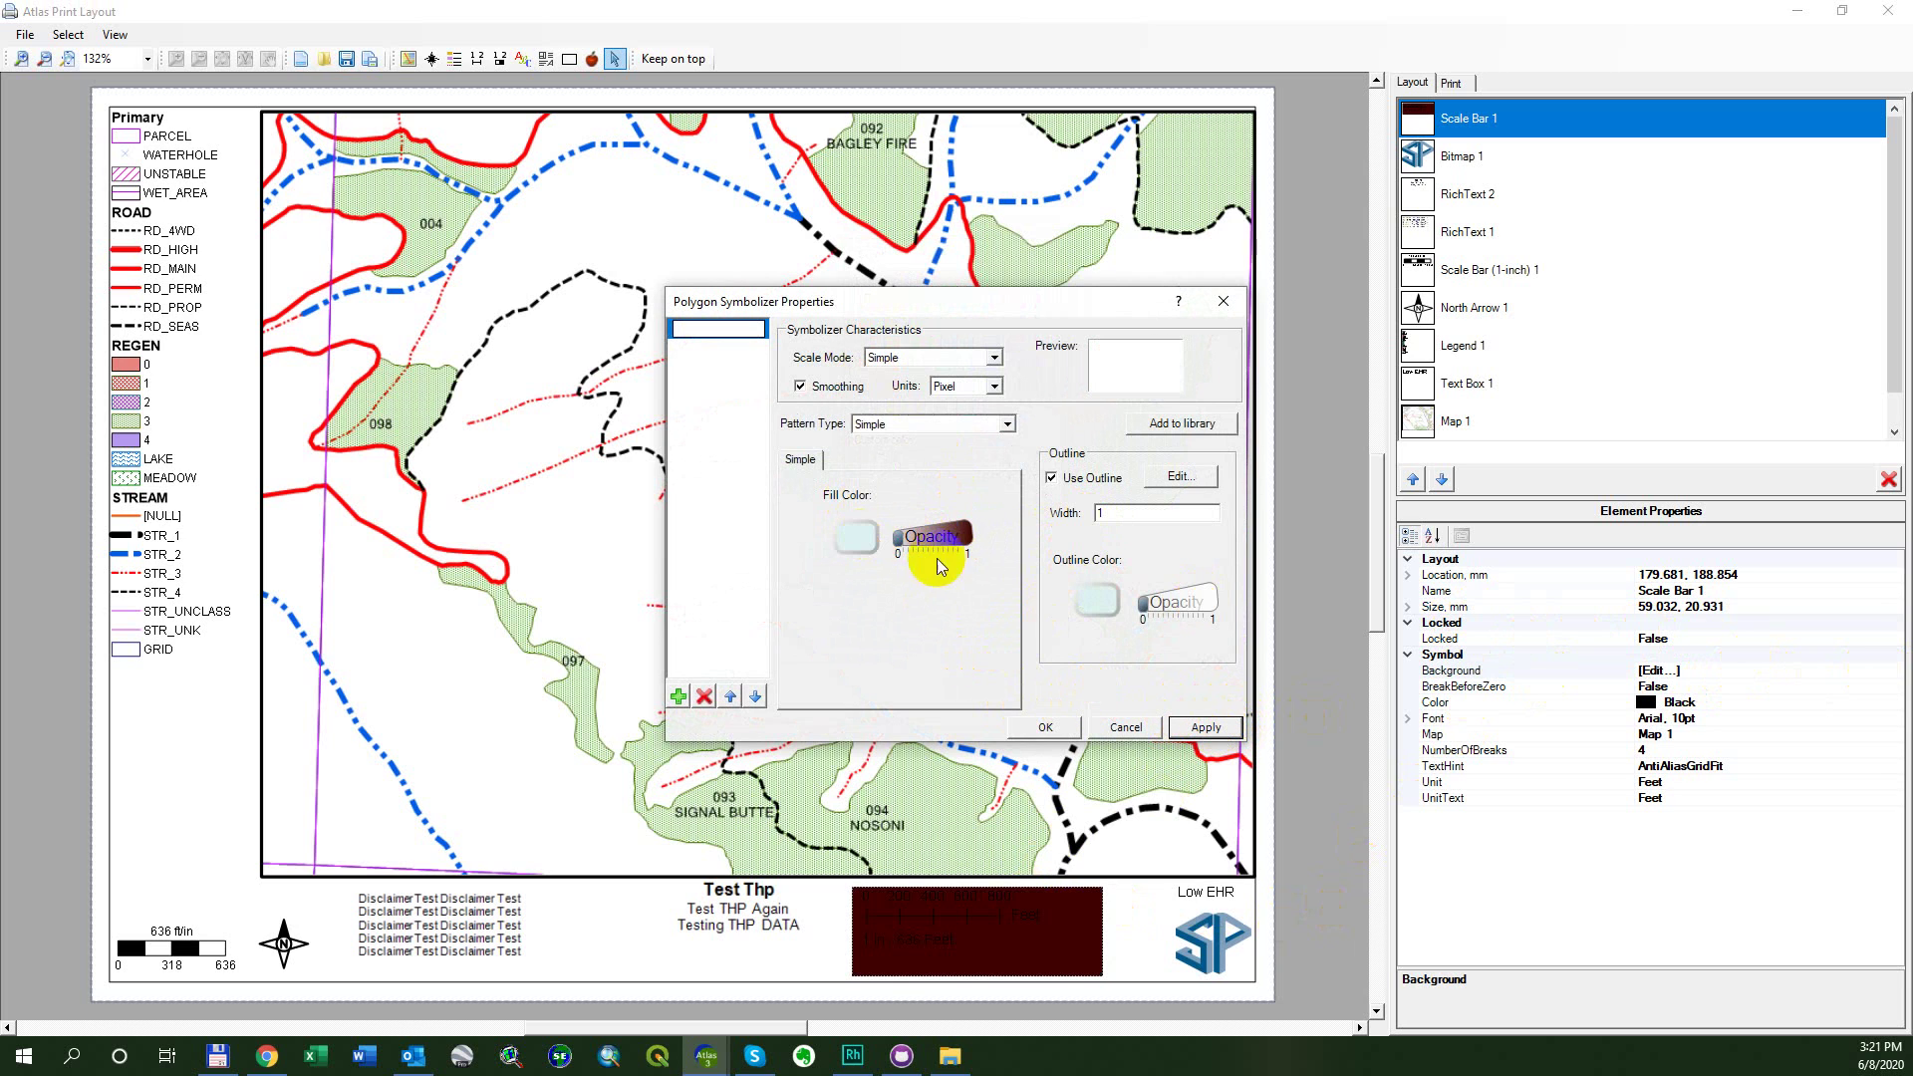
Apply a black outline of width 3 to the scale bar's background, and bring the outline opacity back to 0
click(1083, 596)
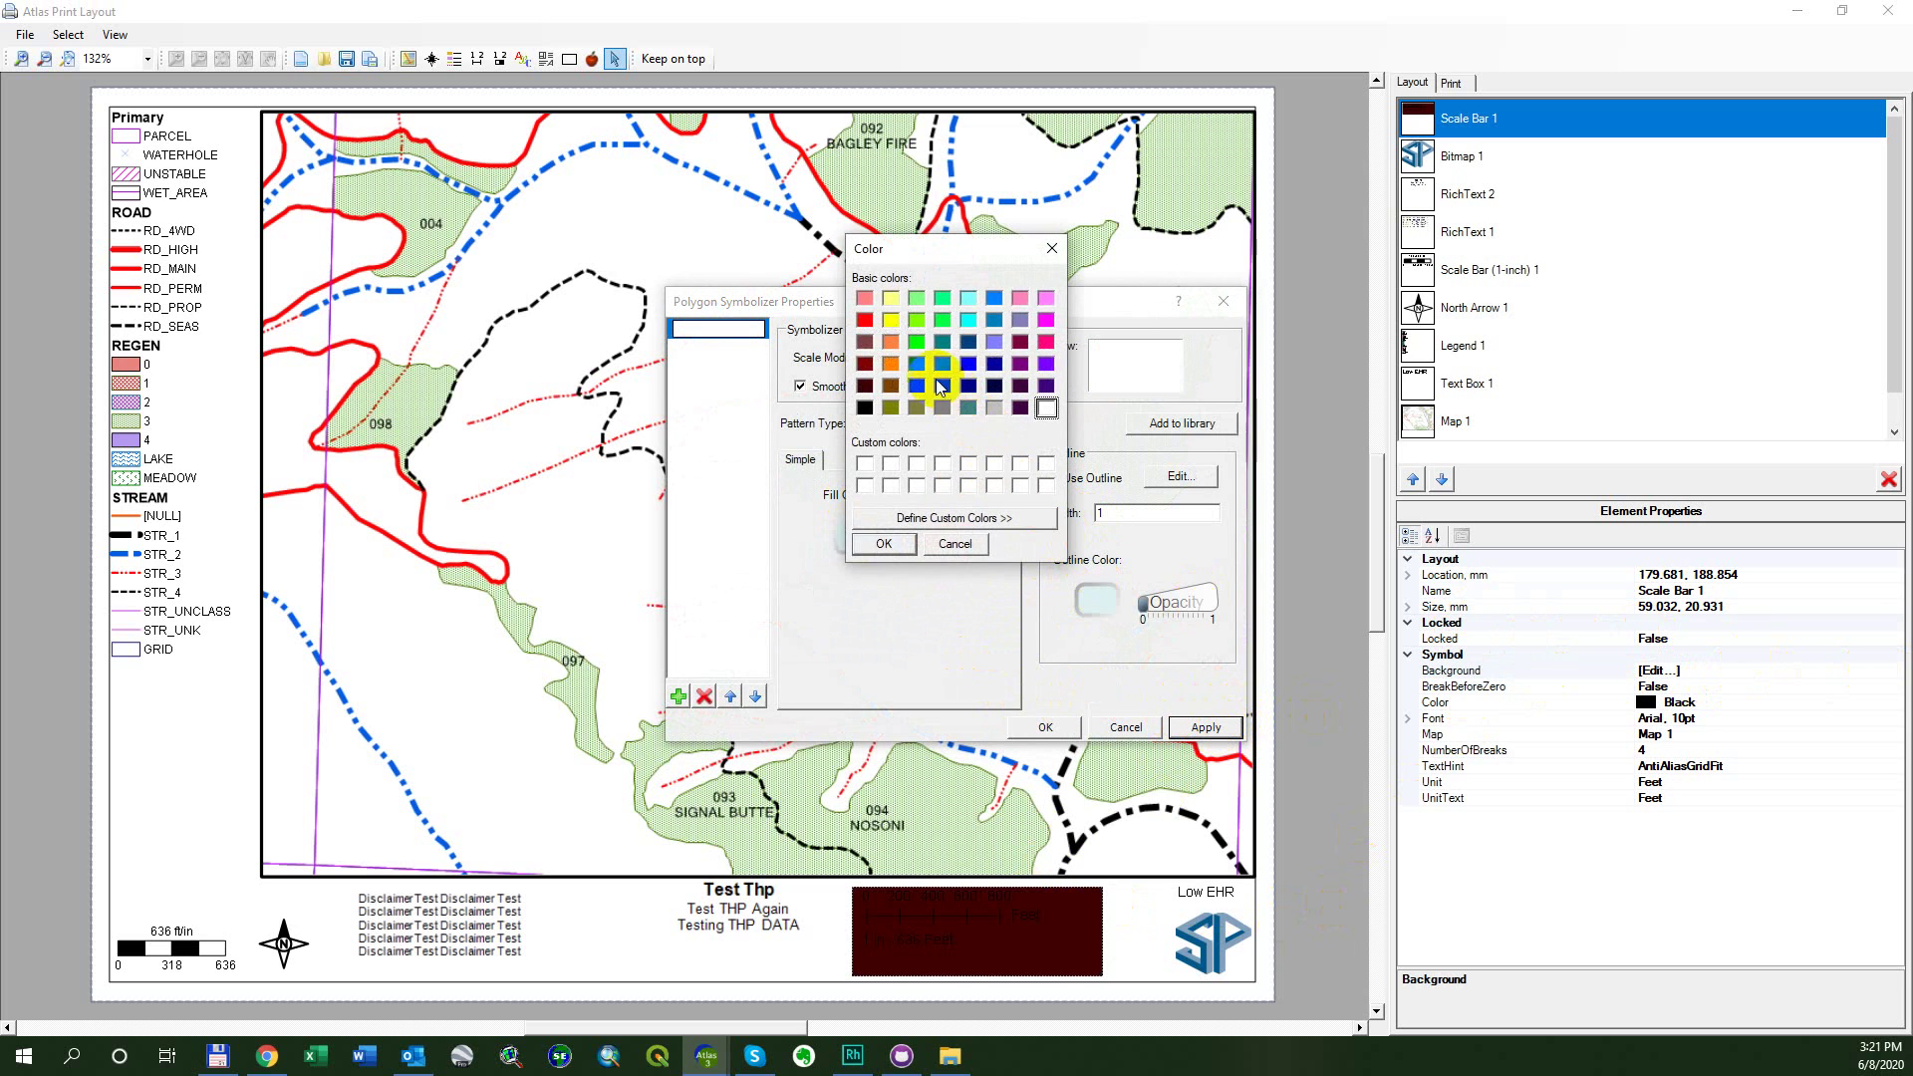
click(865, 407)
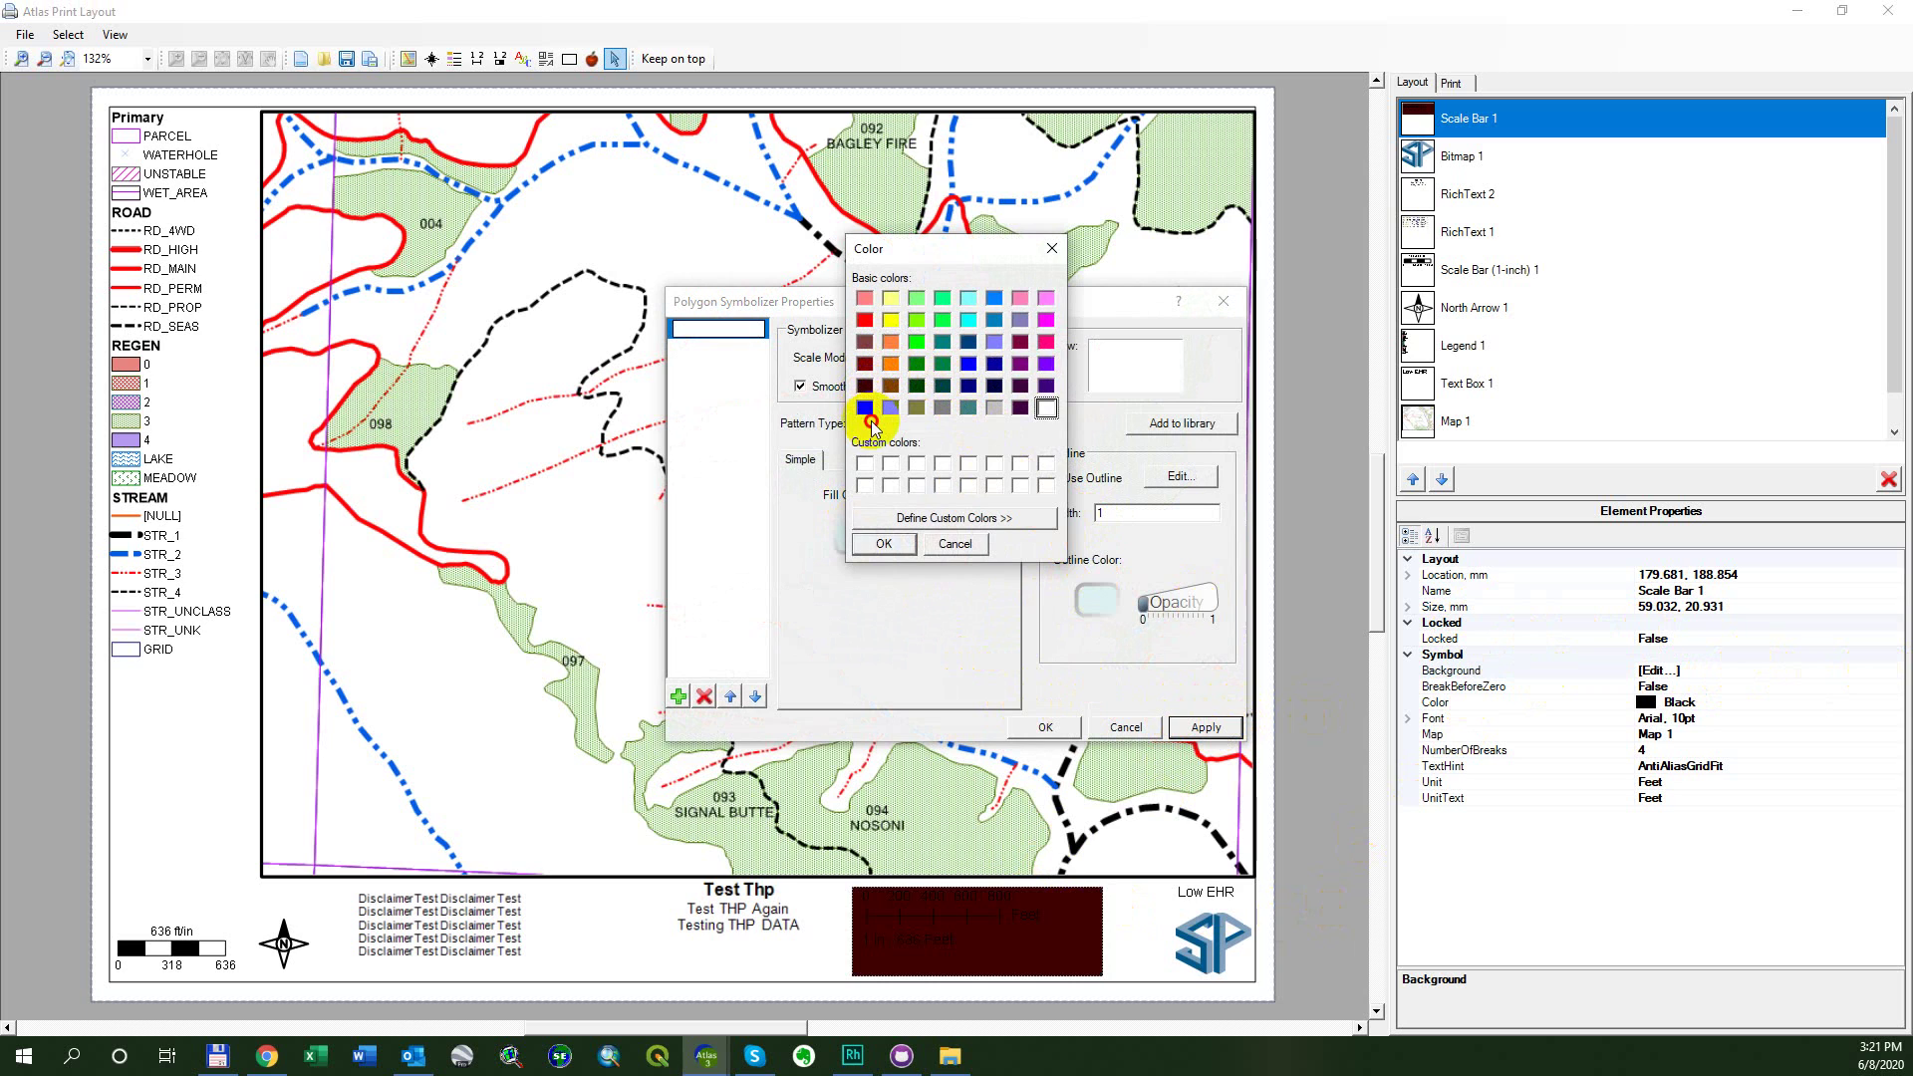
click(883, 543)
double_click(1102, 513)
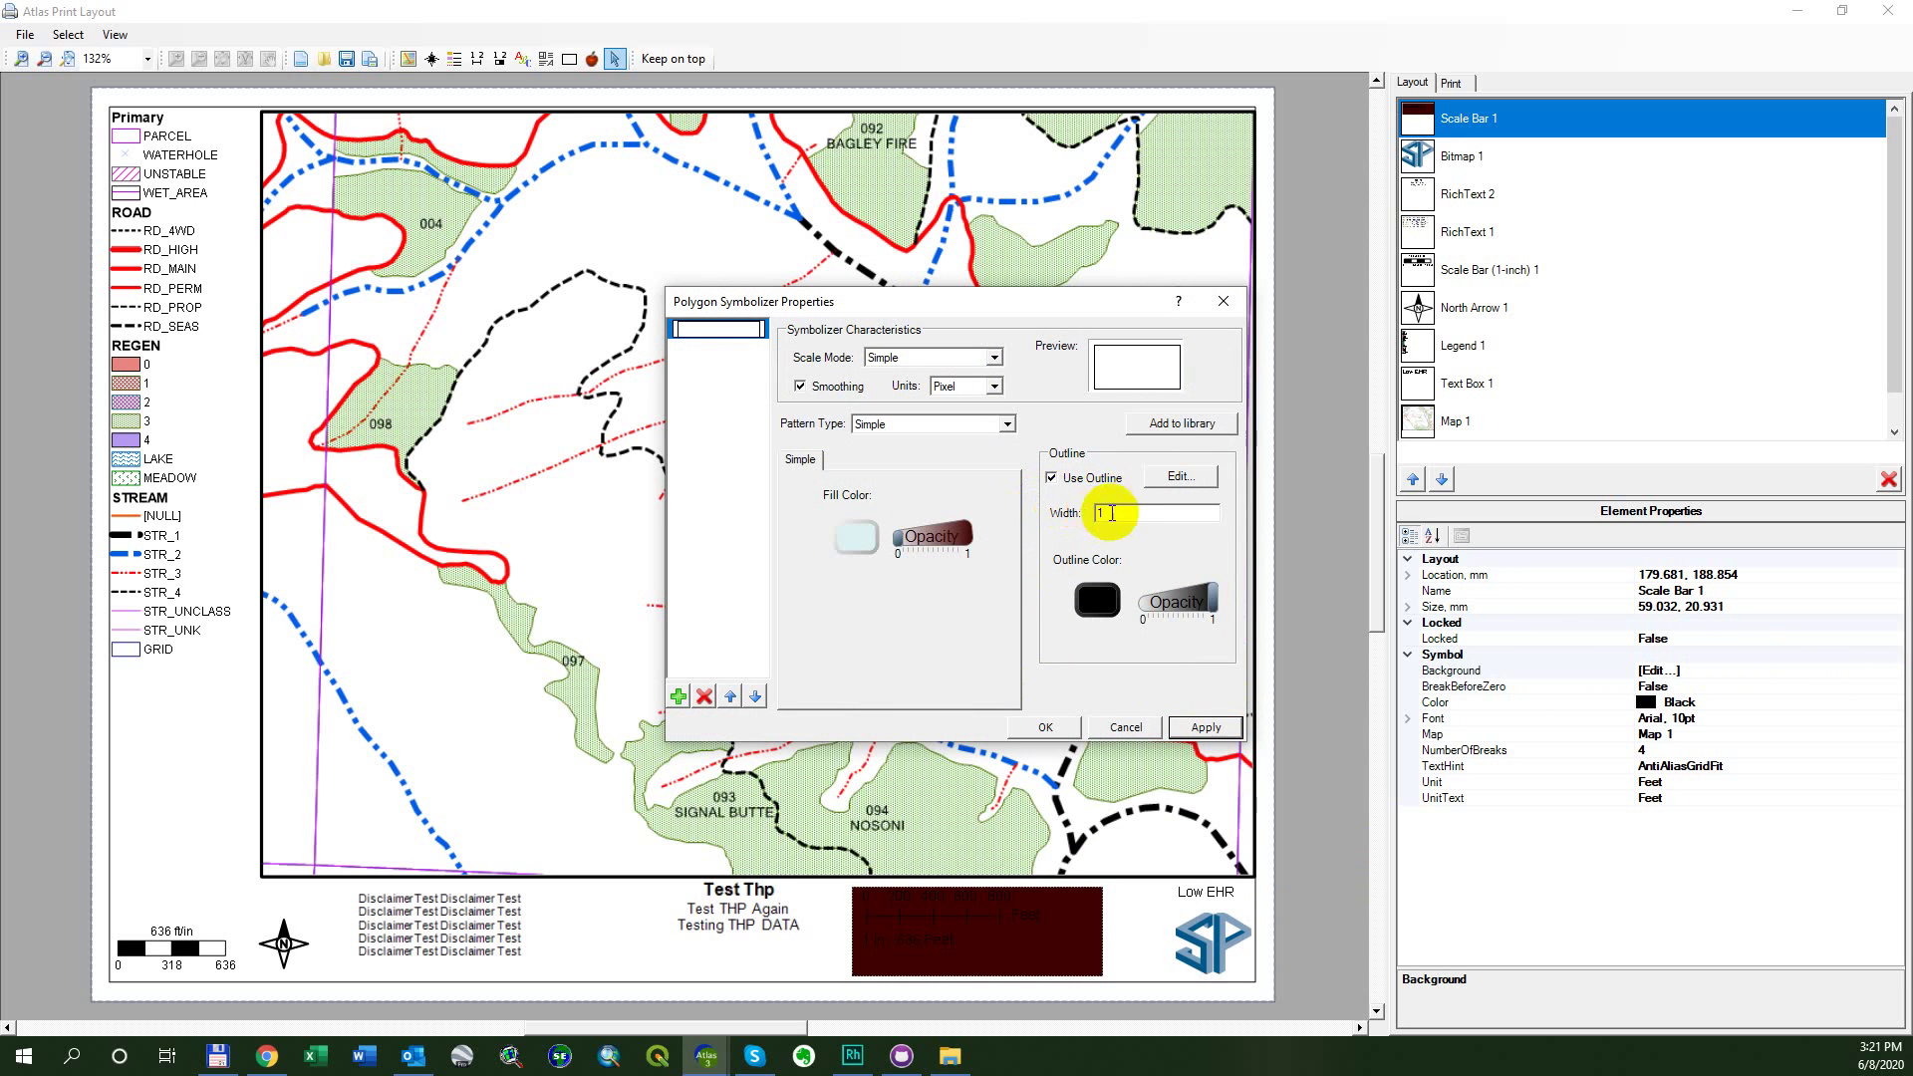
text(3)
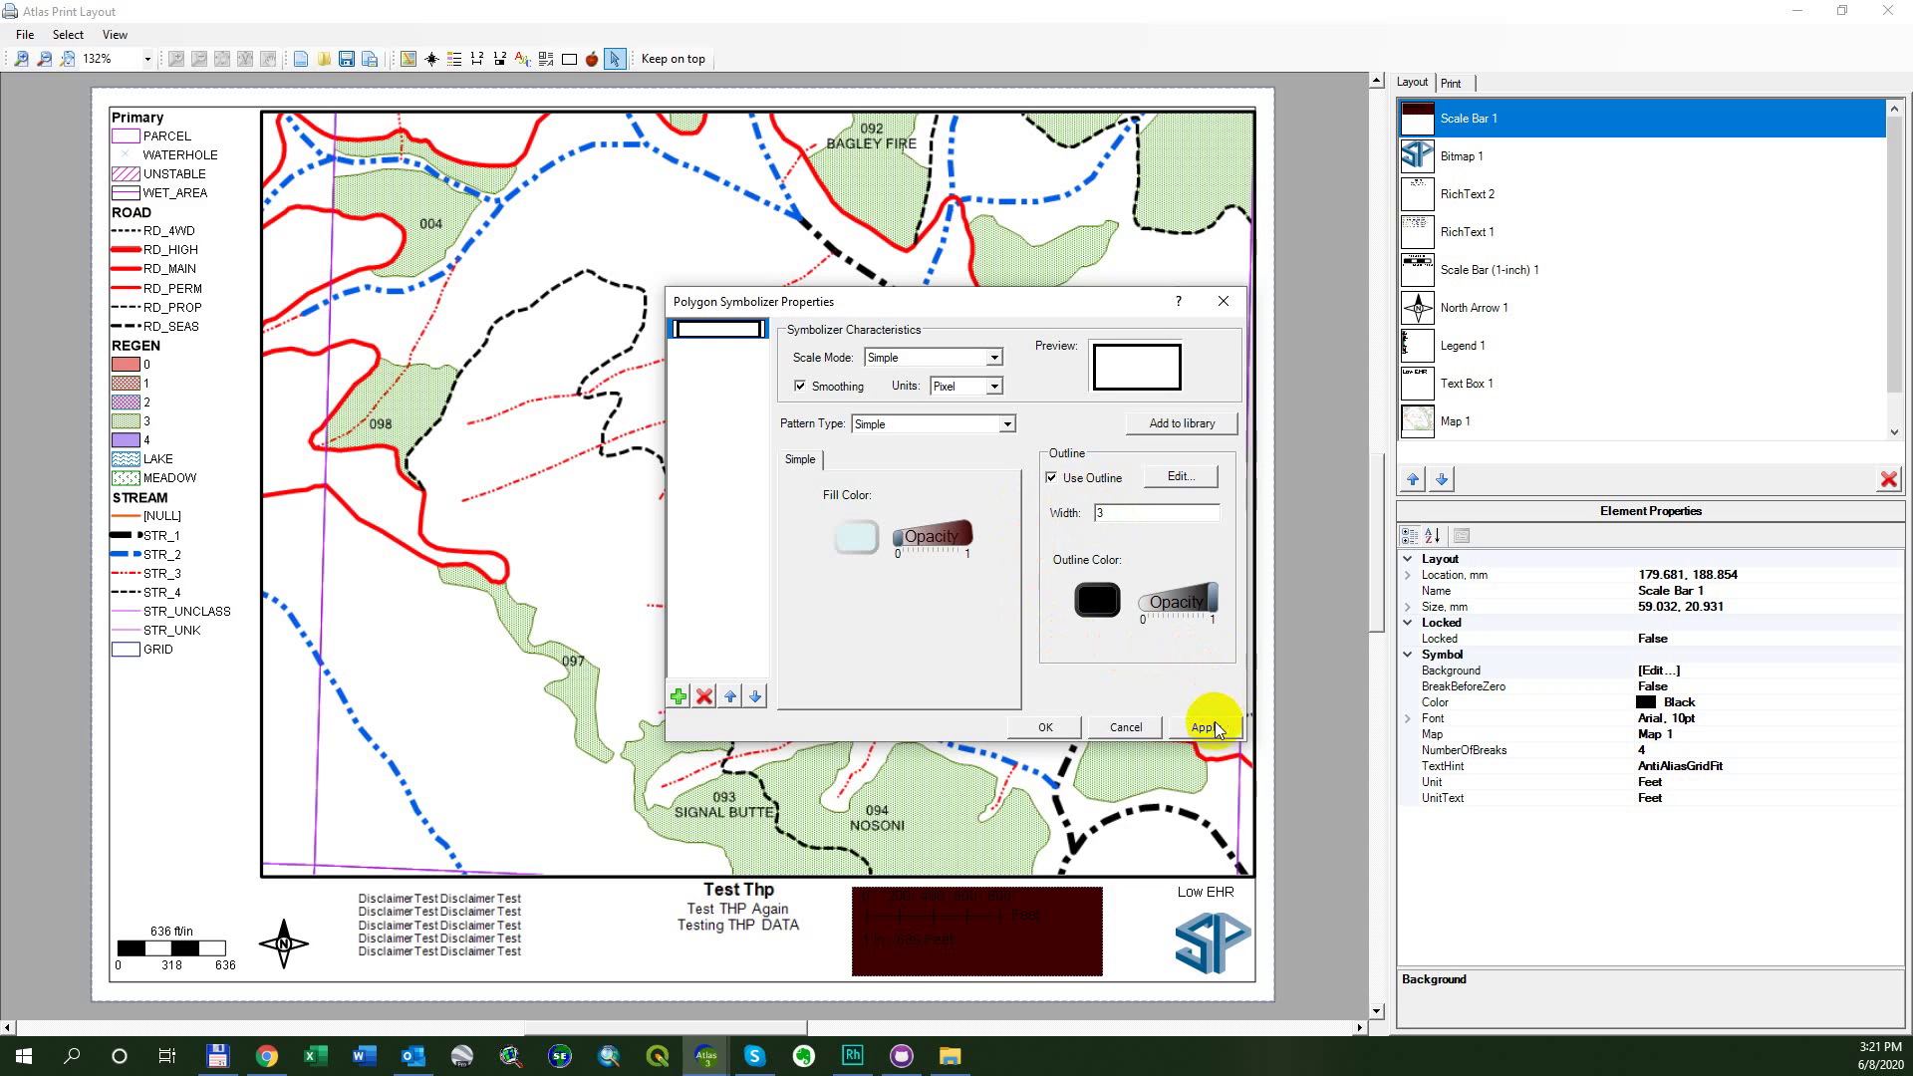
click(1208, 729)
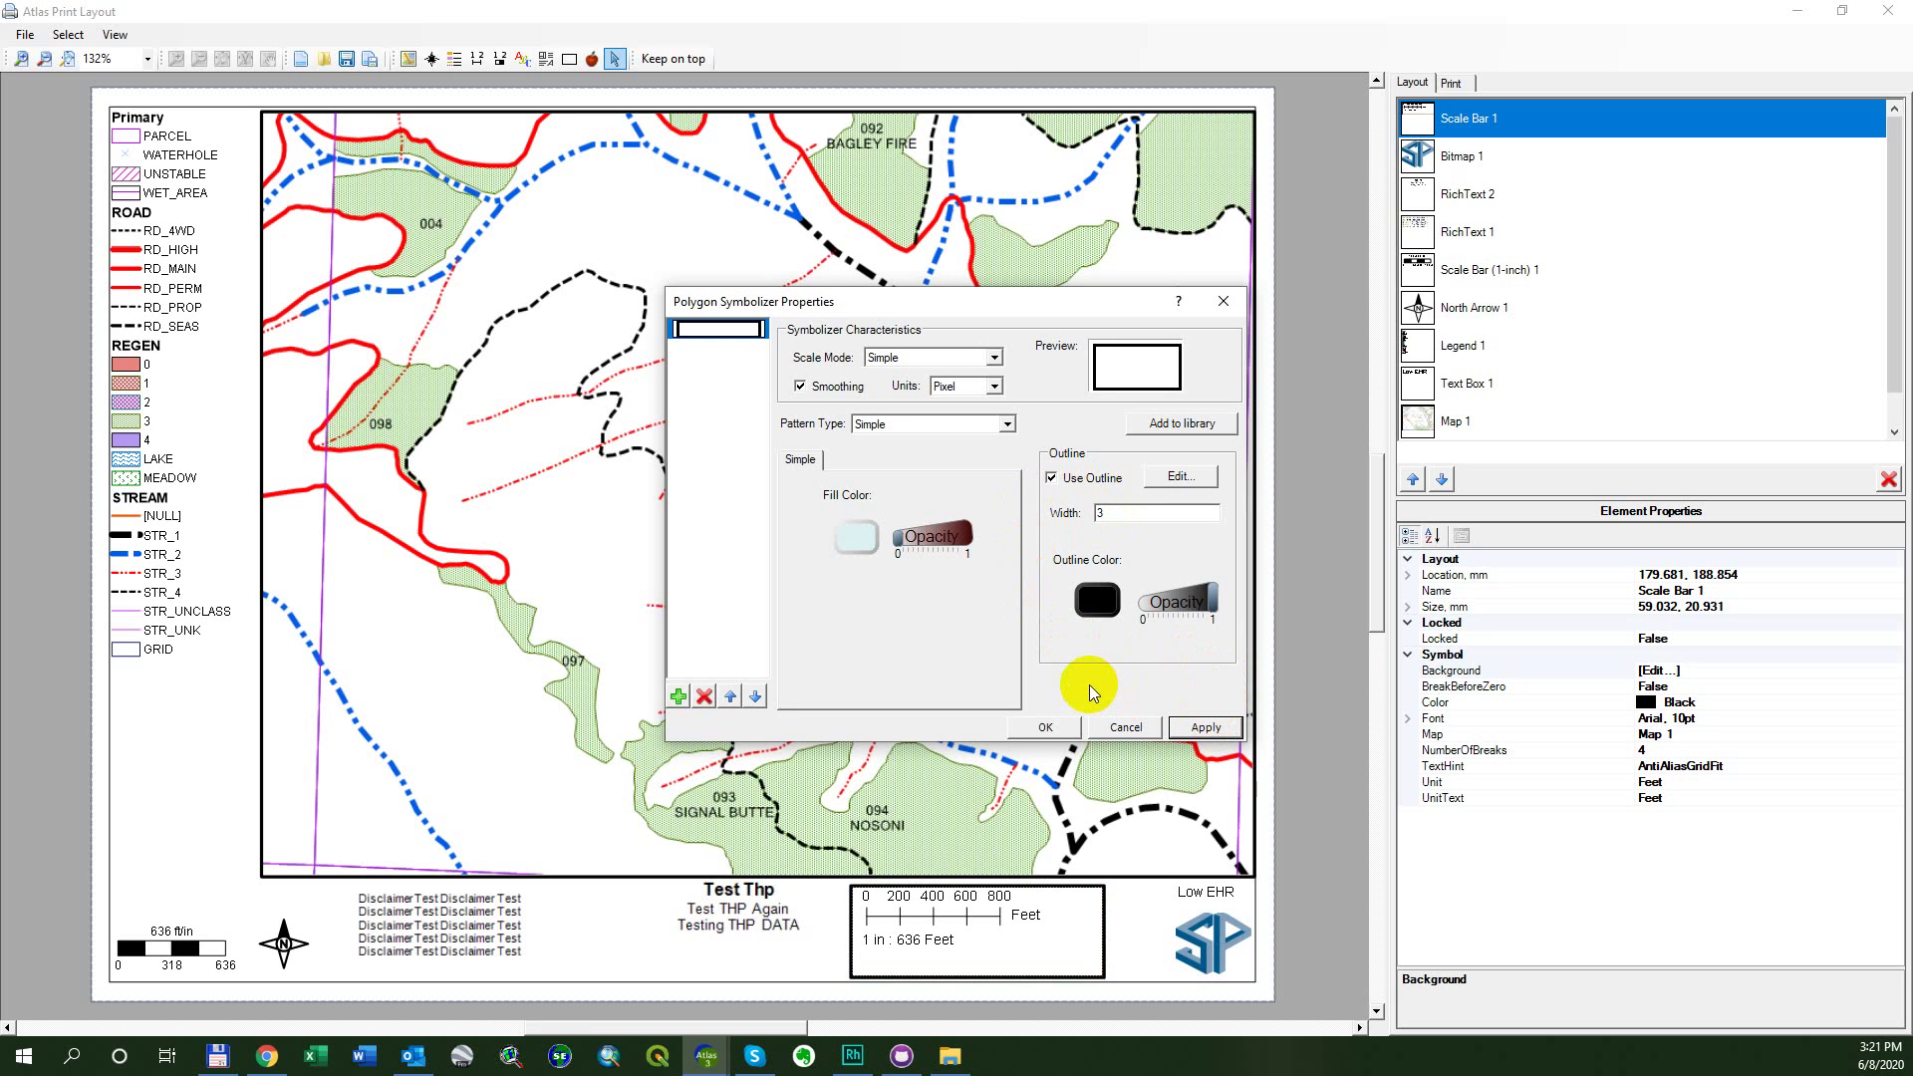
drag(1210, 602, 1136, 606)
click(1066, 719)
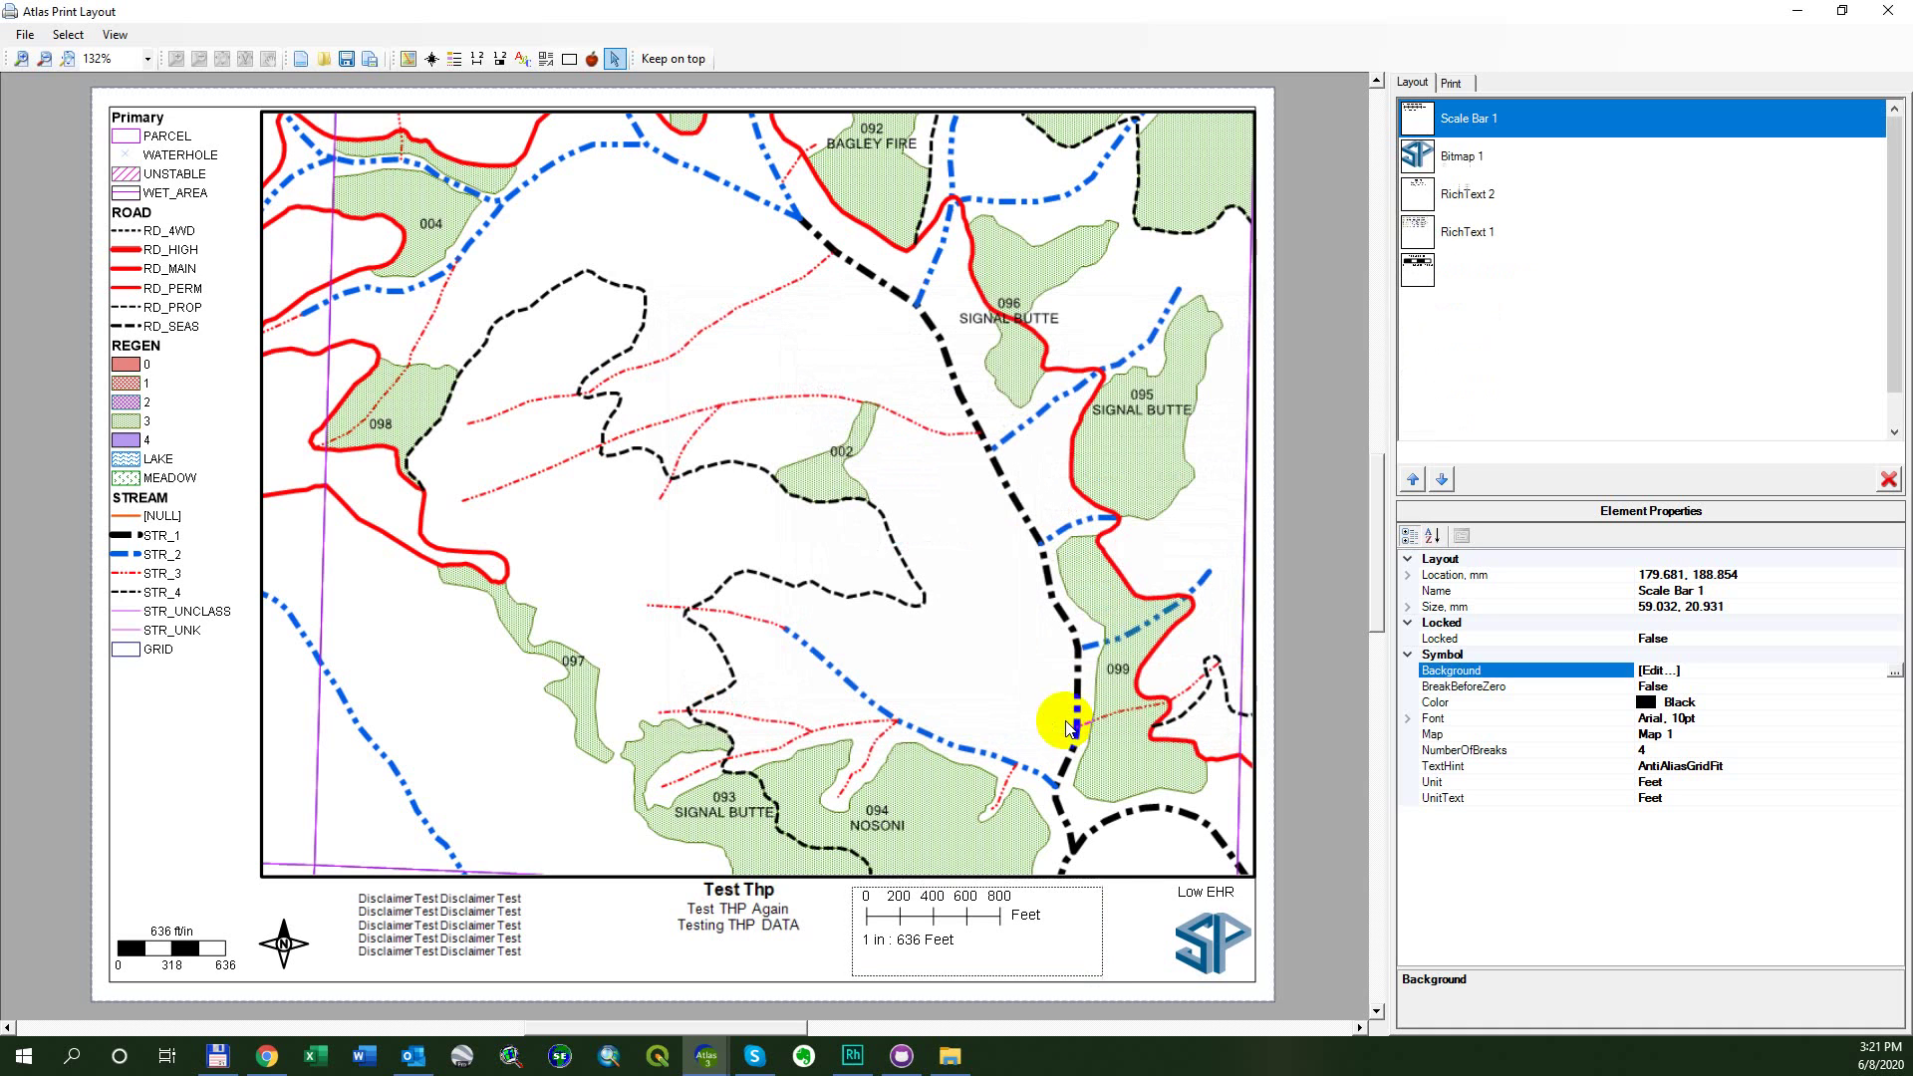
Try the scale bar's BreakBeforeZero option as True, and set it back to False
click(1744, 686)
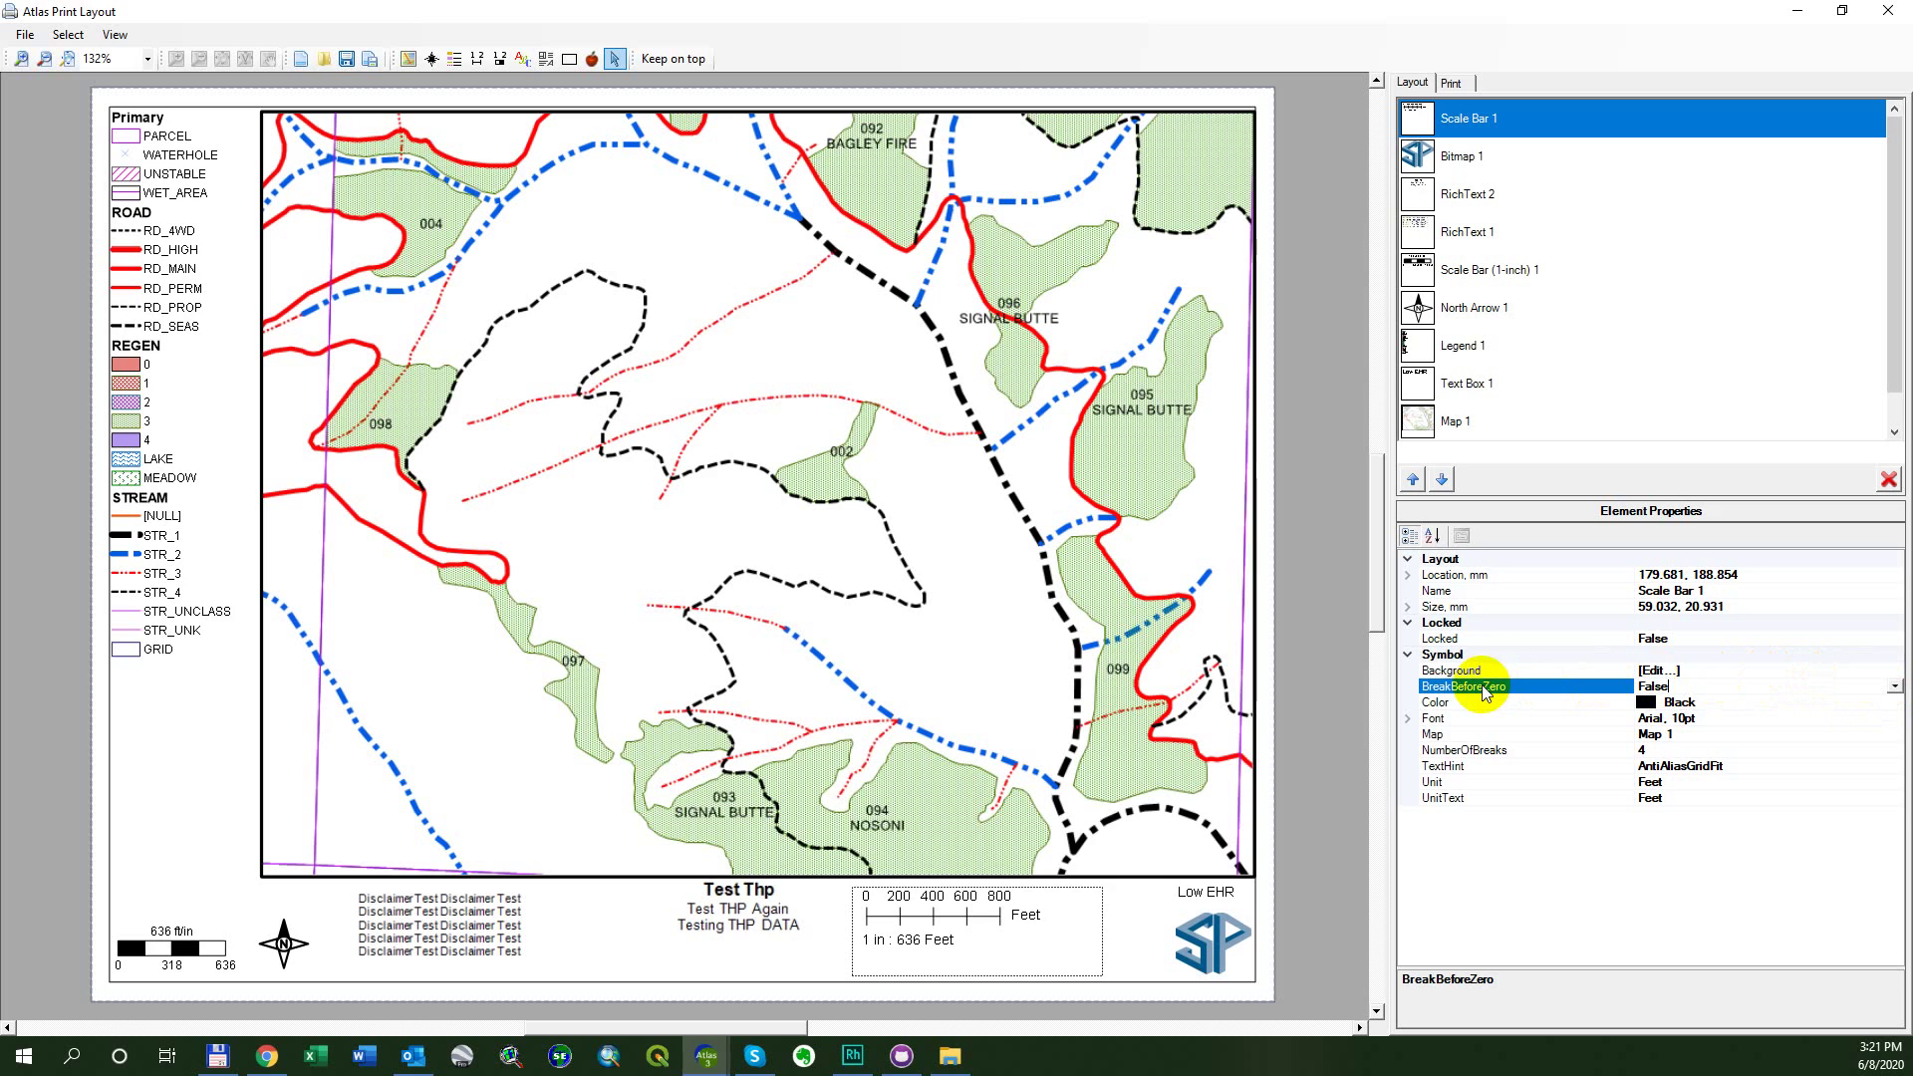
click(1696, 690)
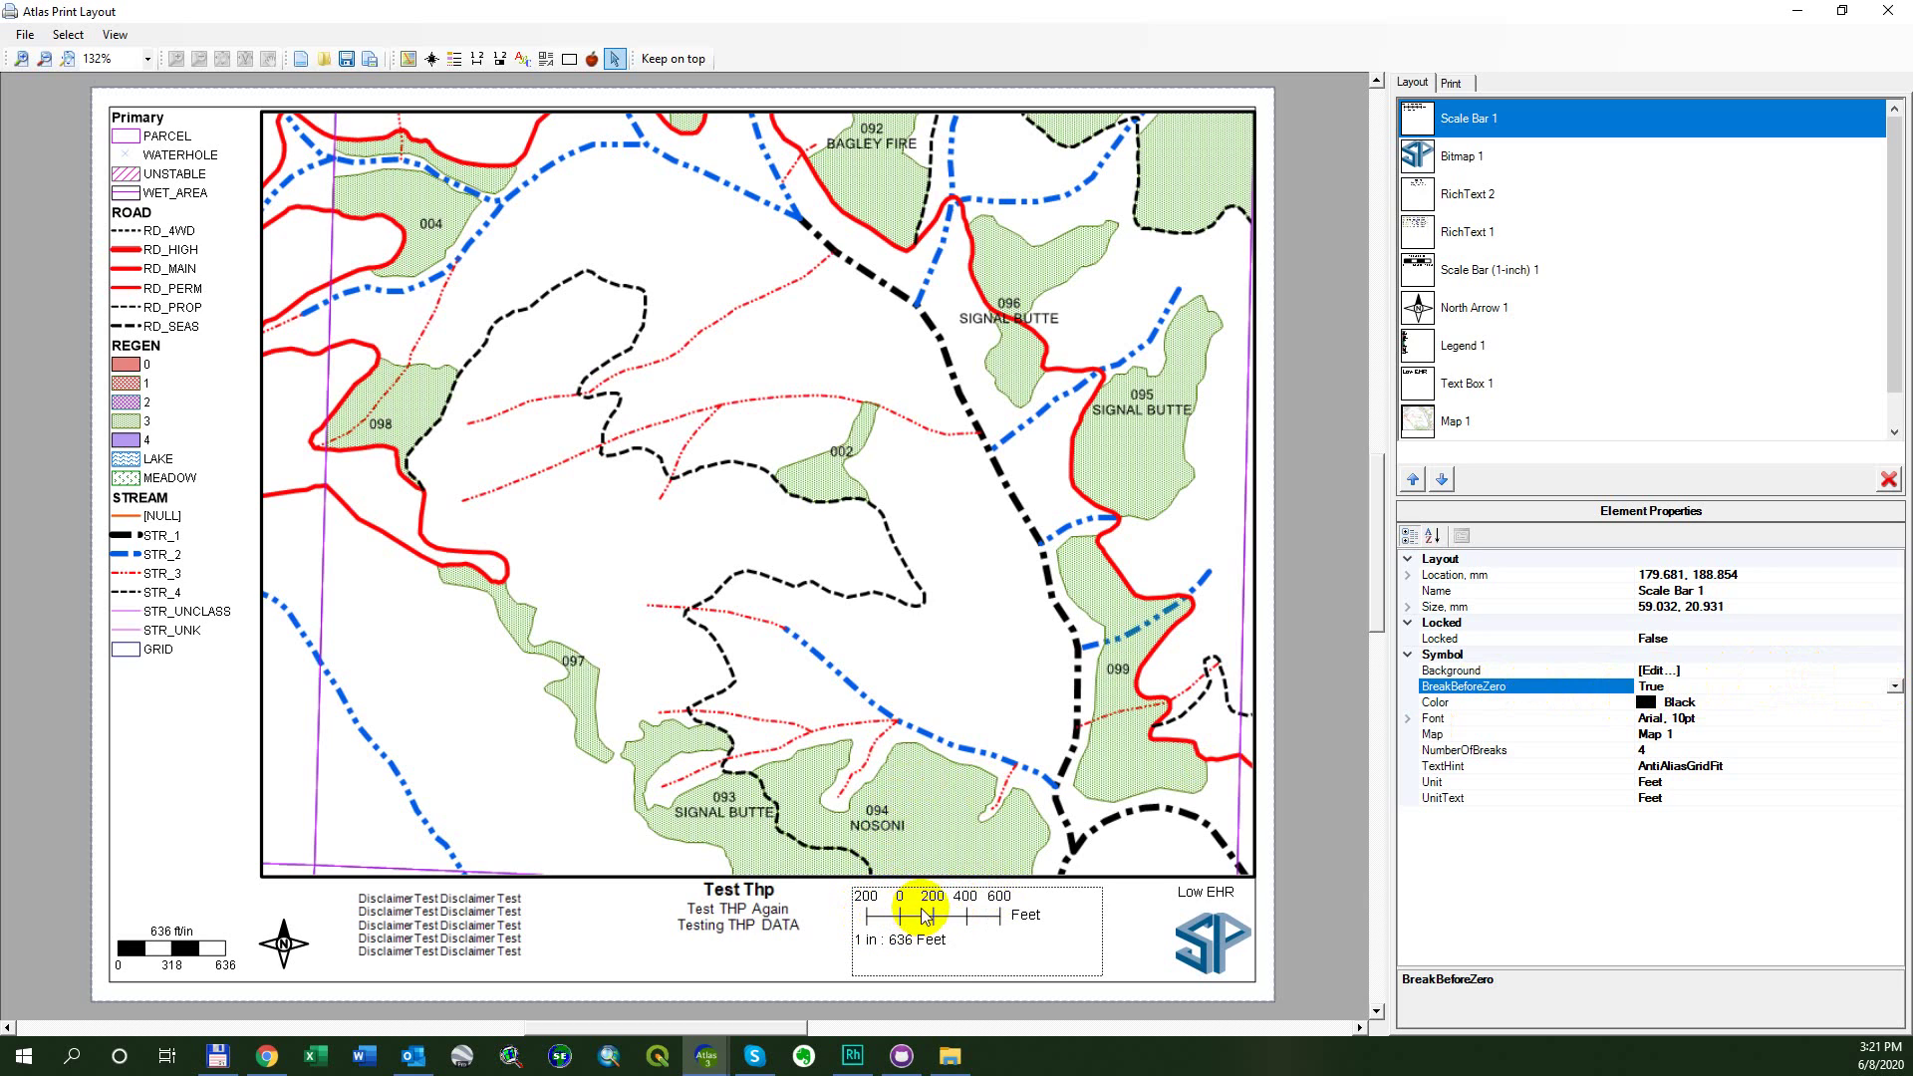
double_click(1674, 687)
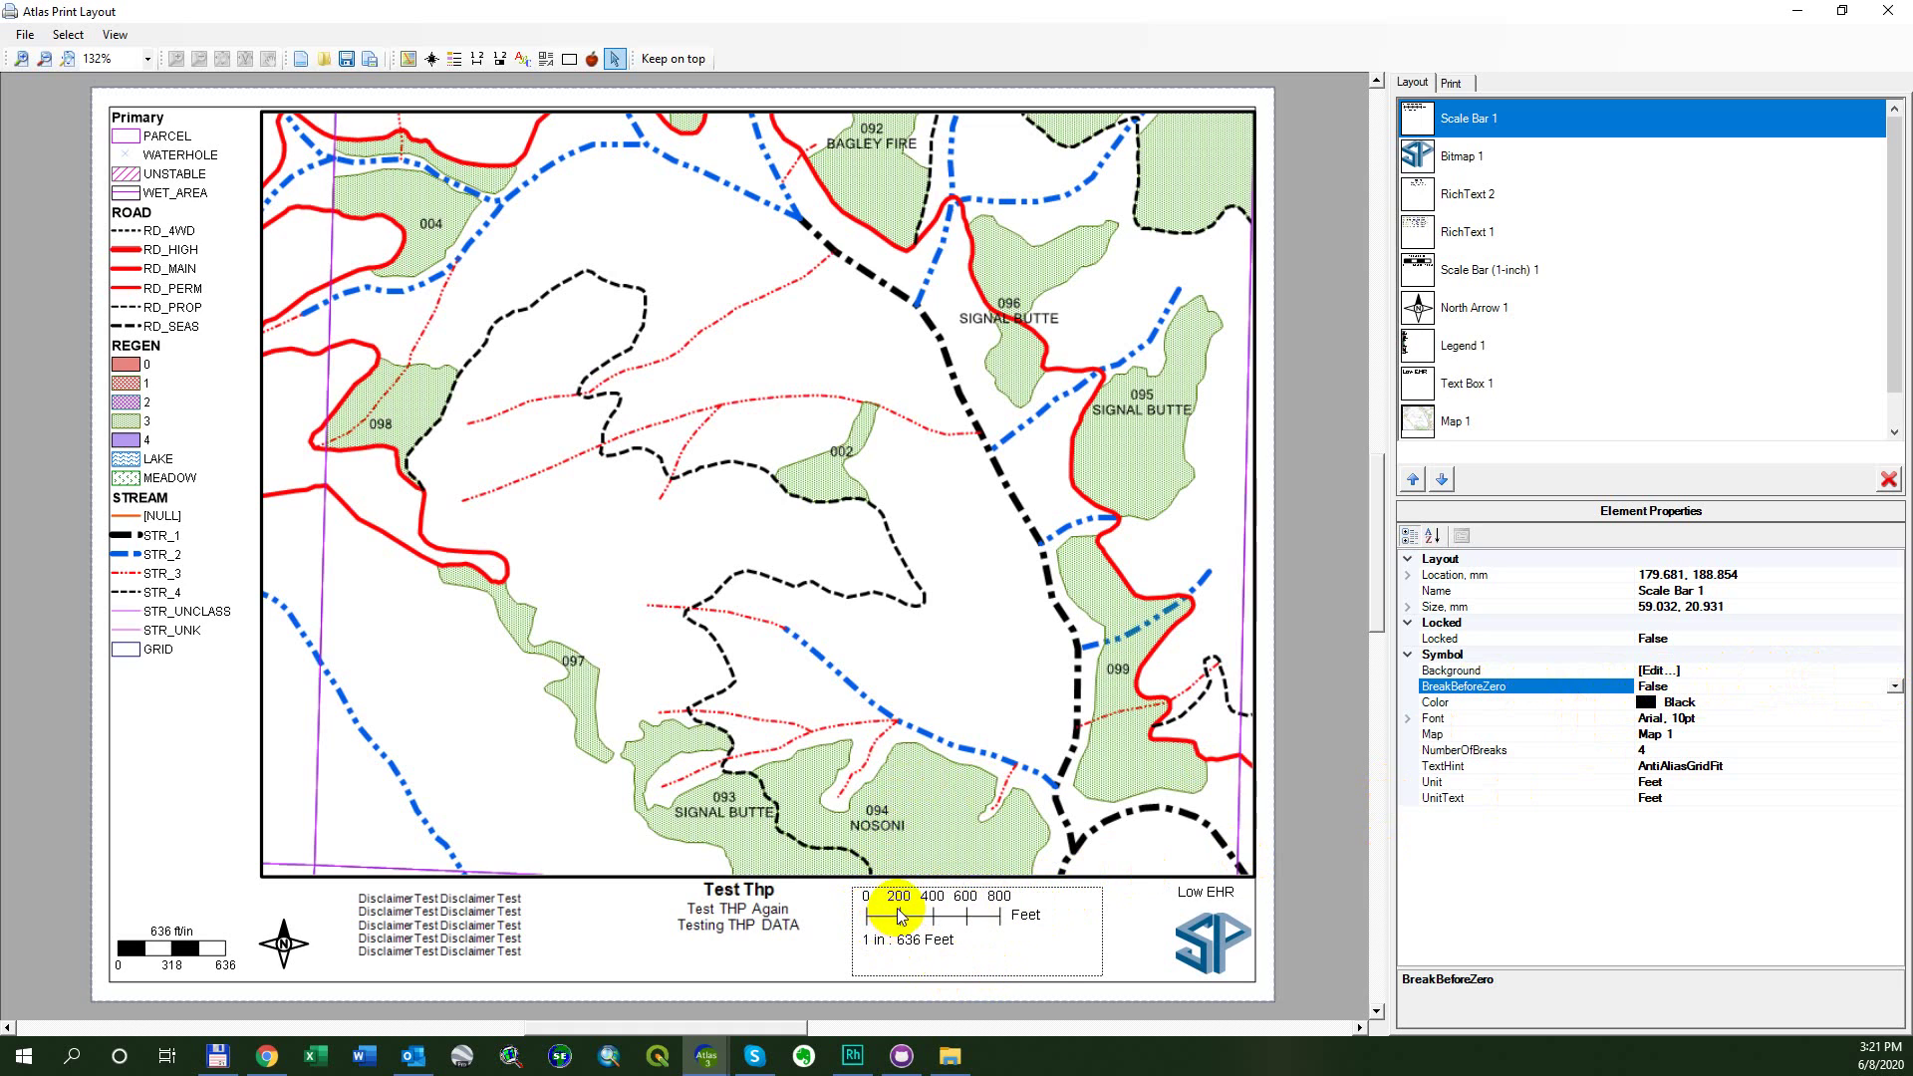
Set the scale bar's color to Brown
click(1740, 702)
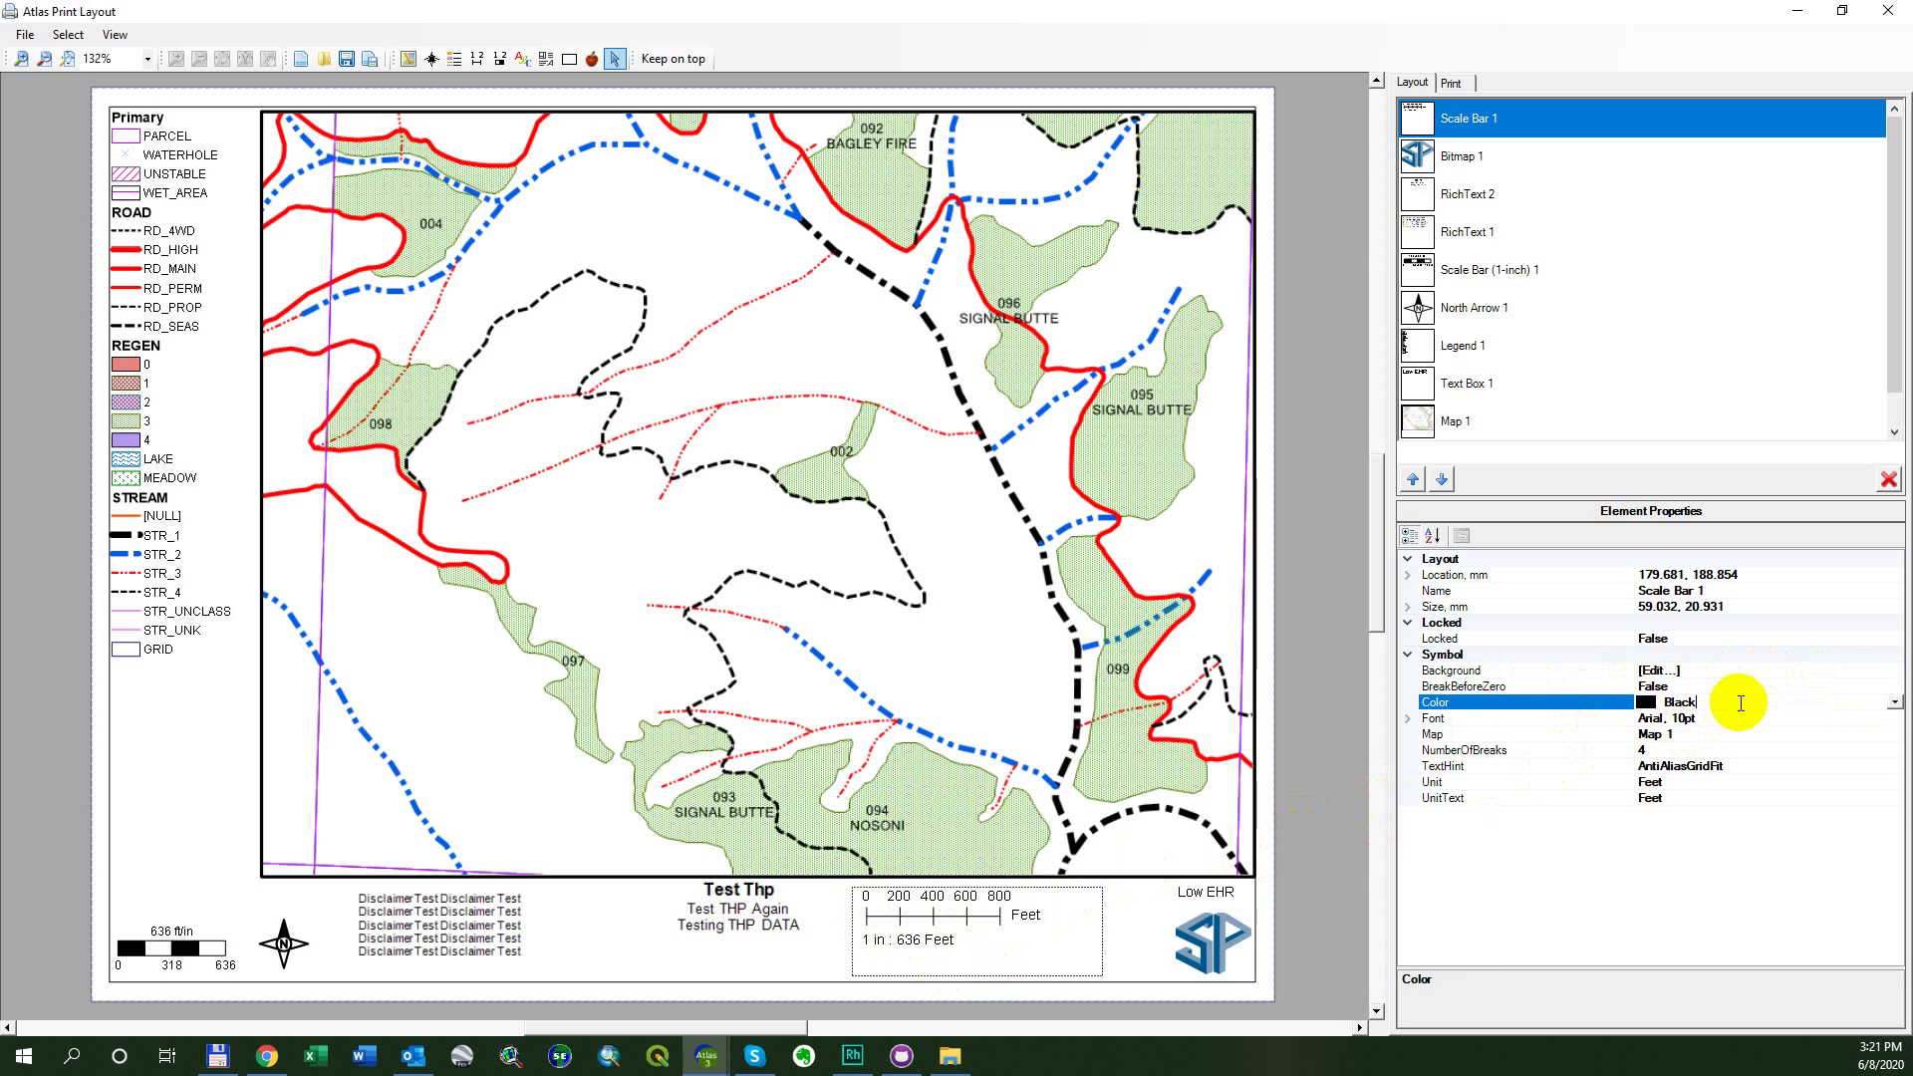
click(1894, 704)
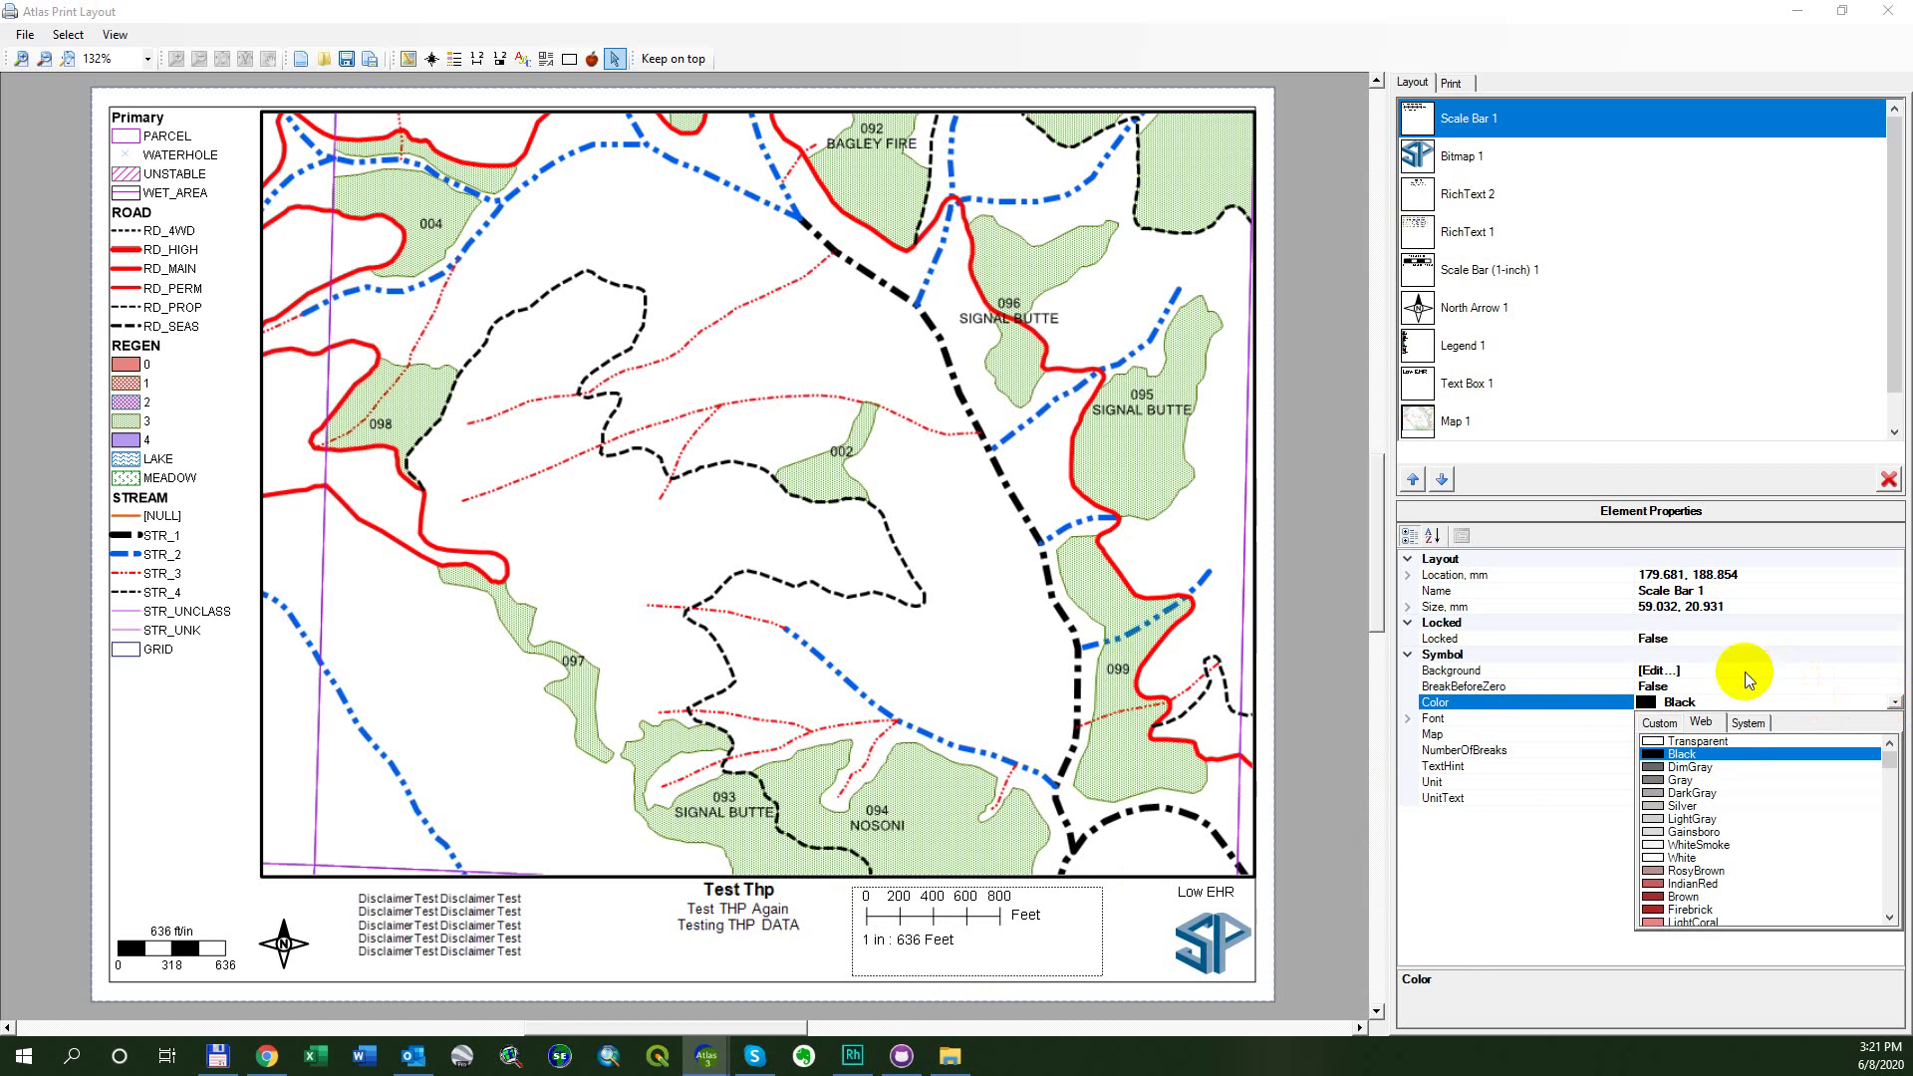
click(1700, 900)
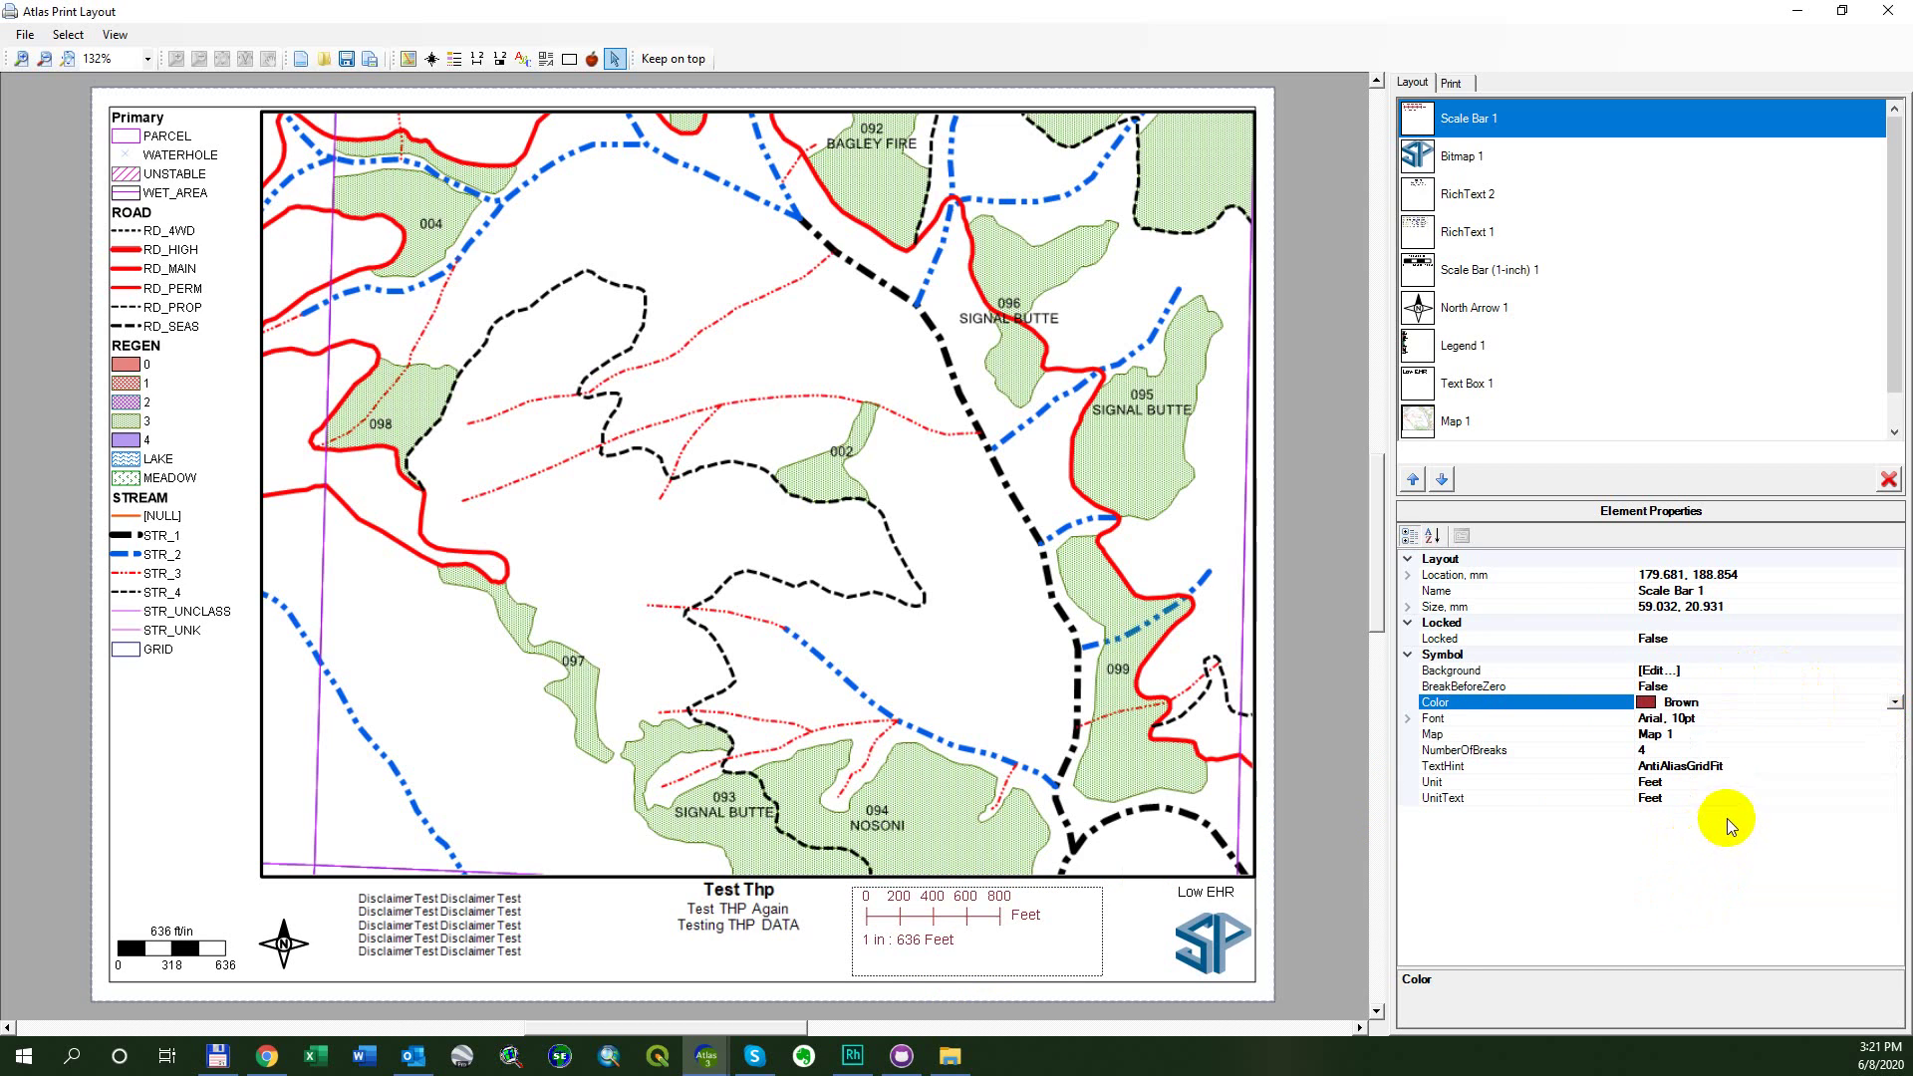
Set the scale bar's font size to 12 pt
click(1696, 720)
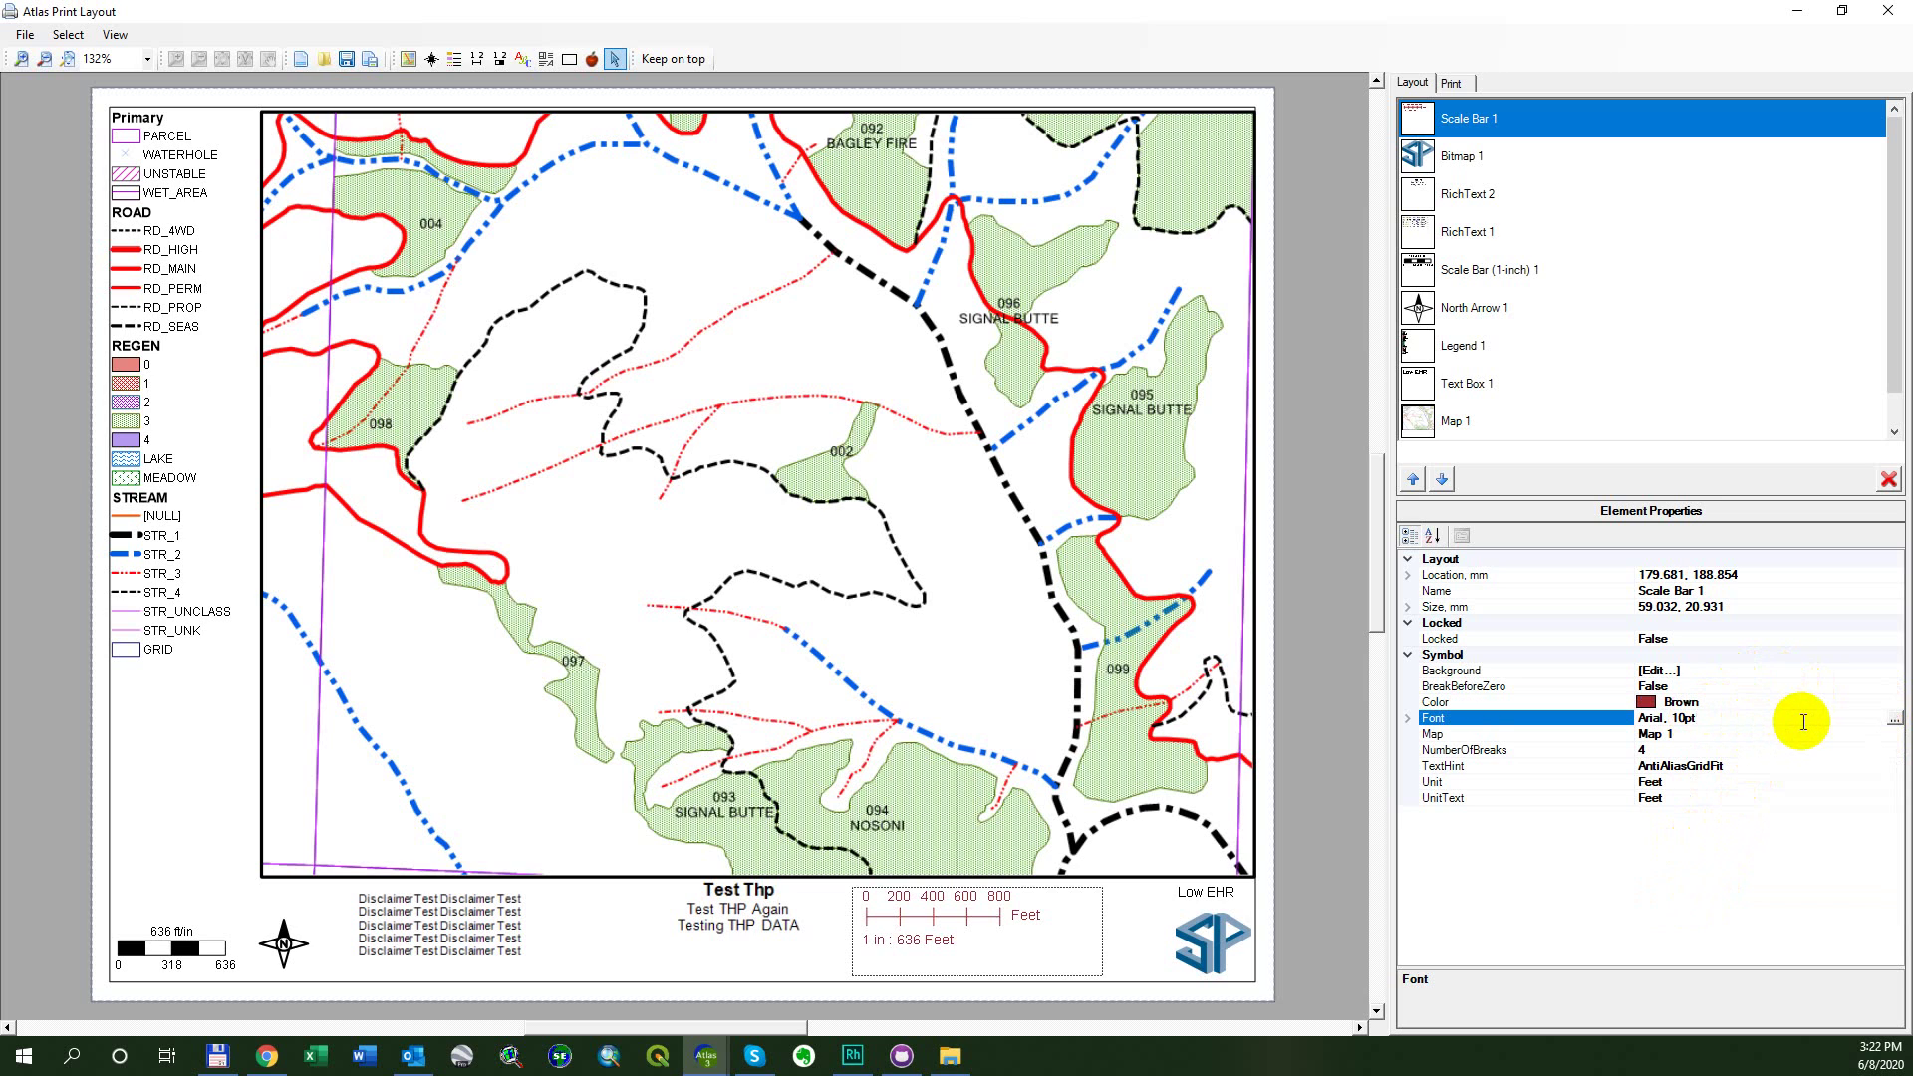
click(1895, 720)
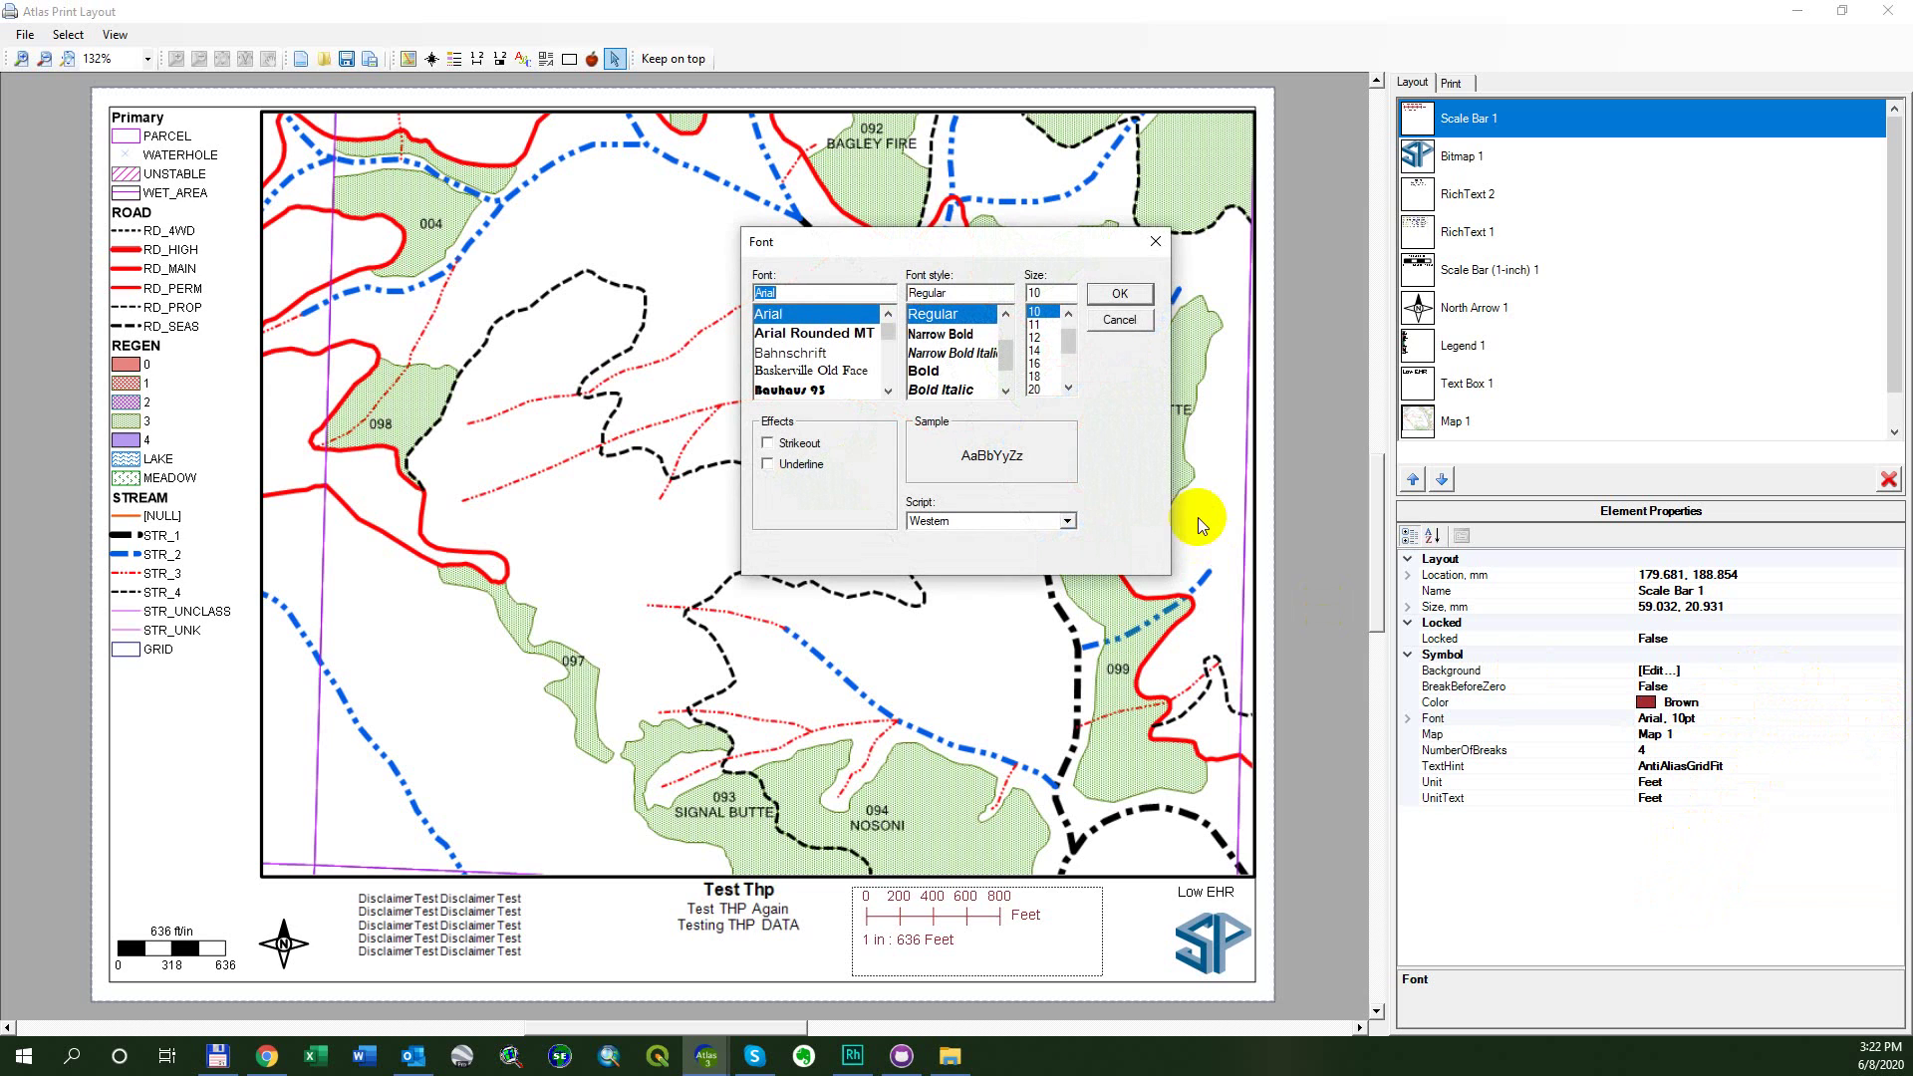
drag(1075, 349, 1076, 357)
click(1054, 325)
click(1120, 295)
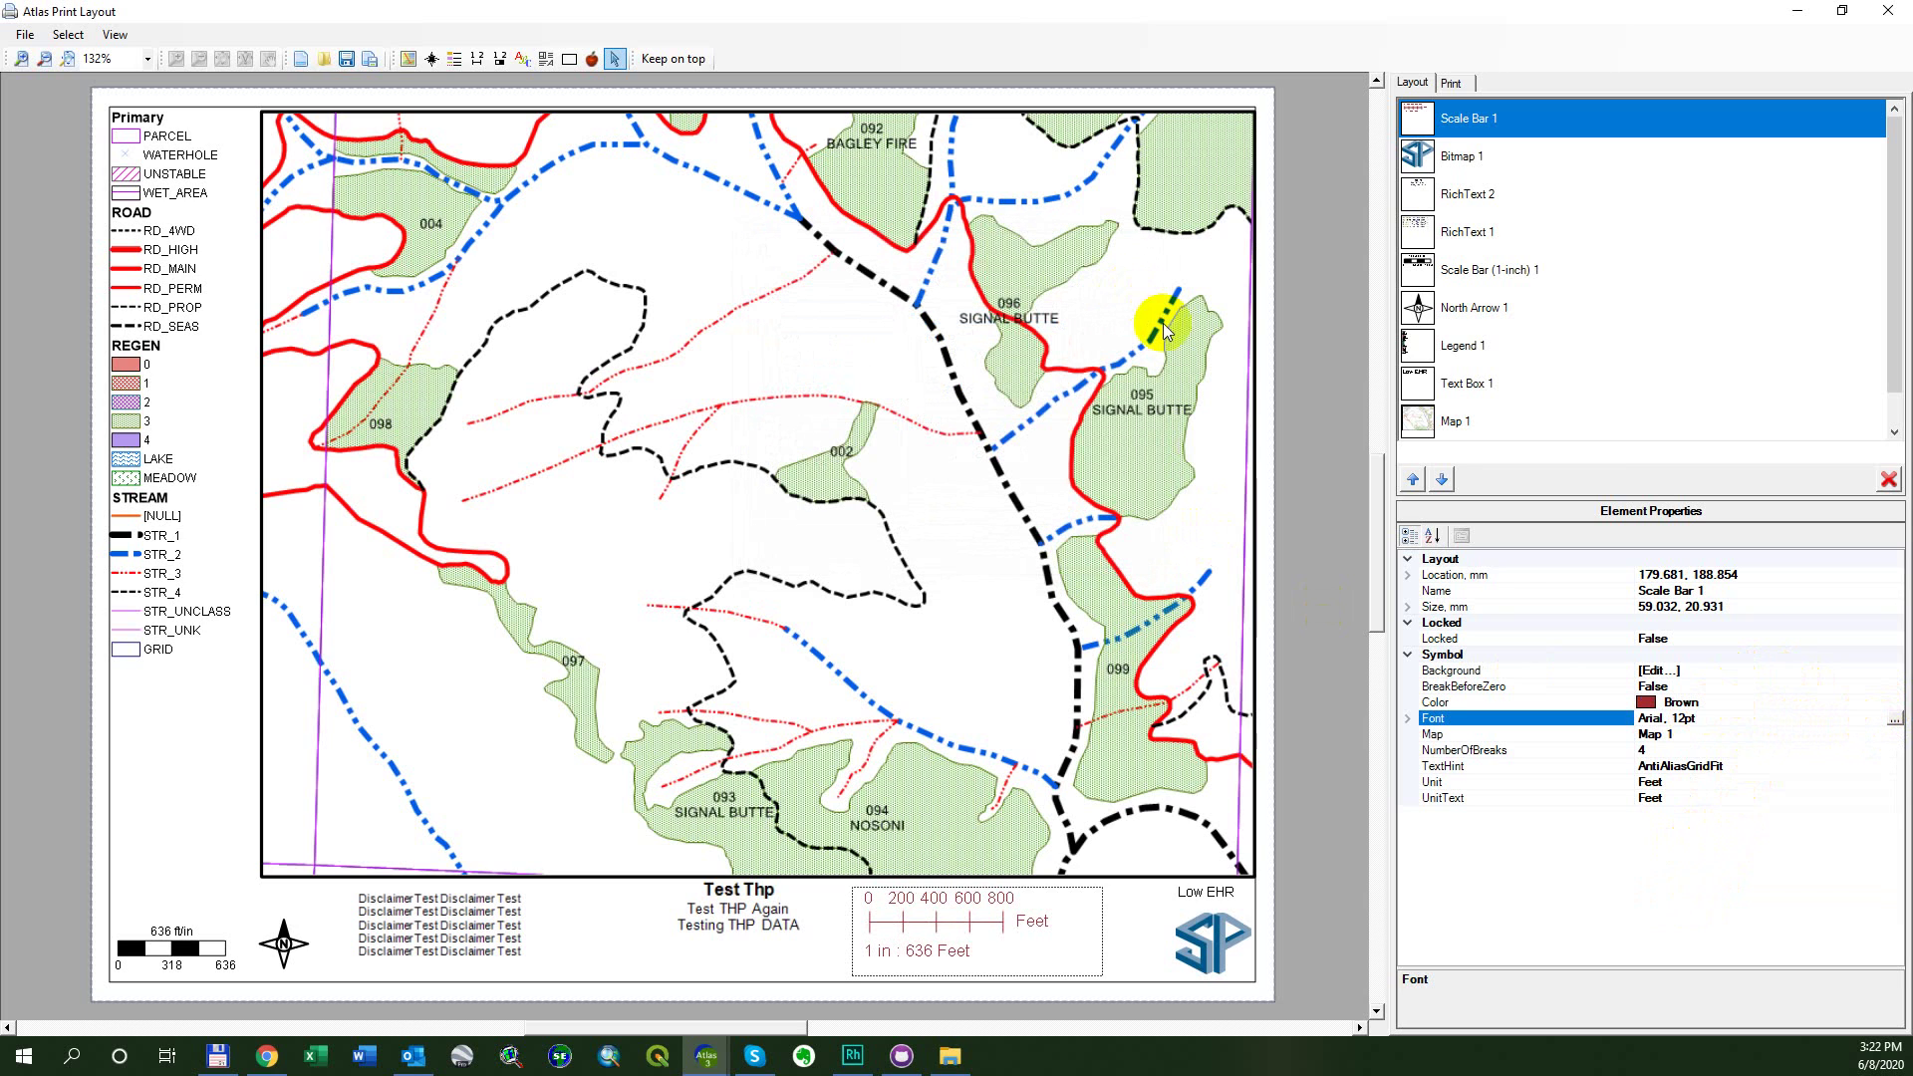
Set the scale bar's number of breaks to 2
click(1708, 740)
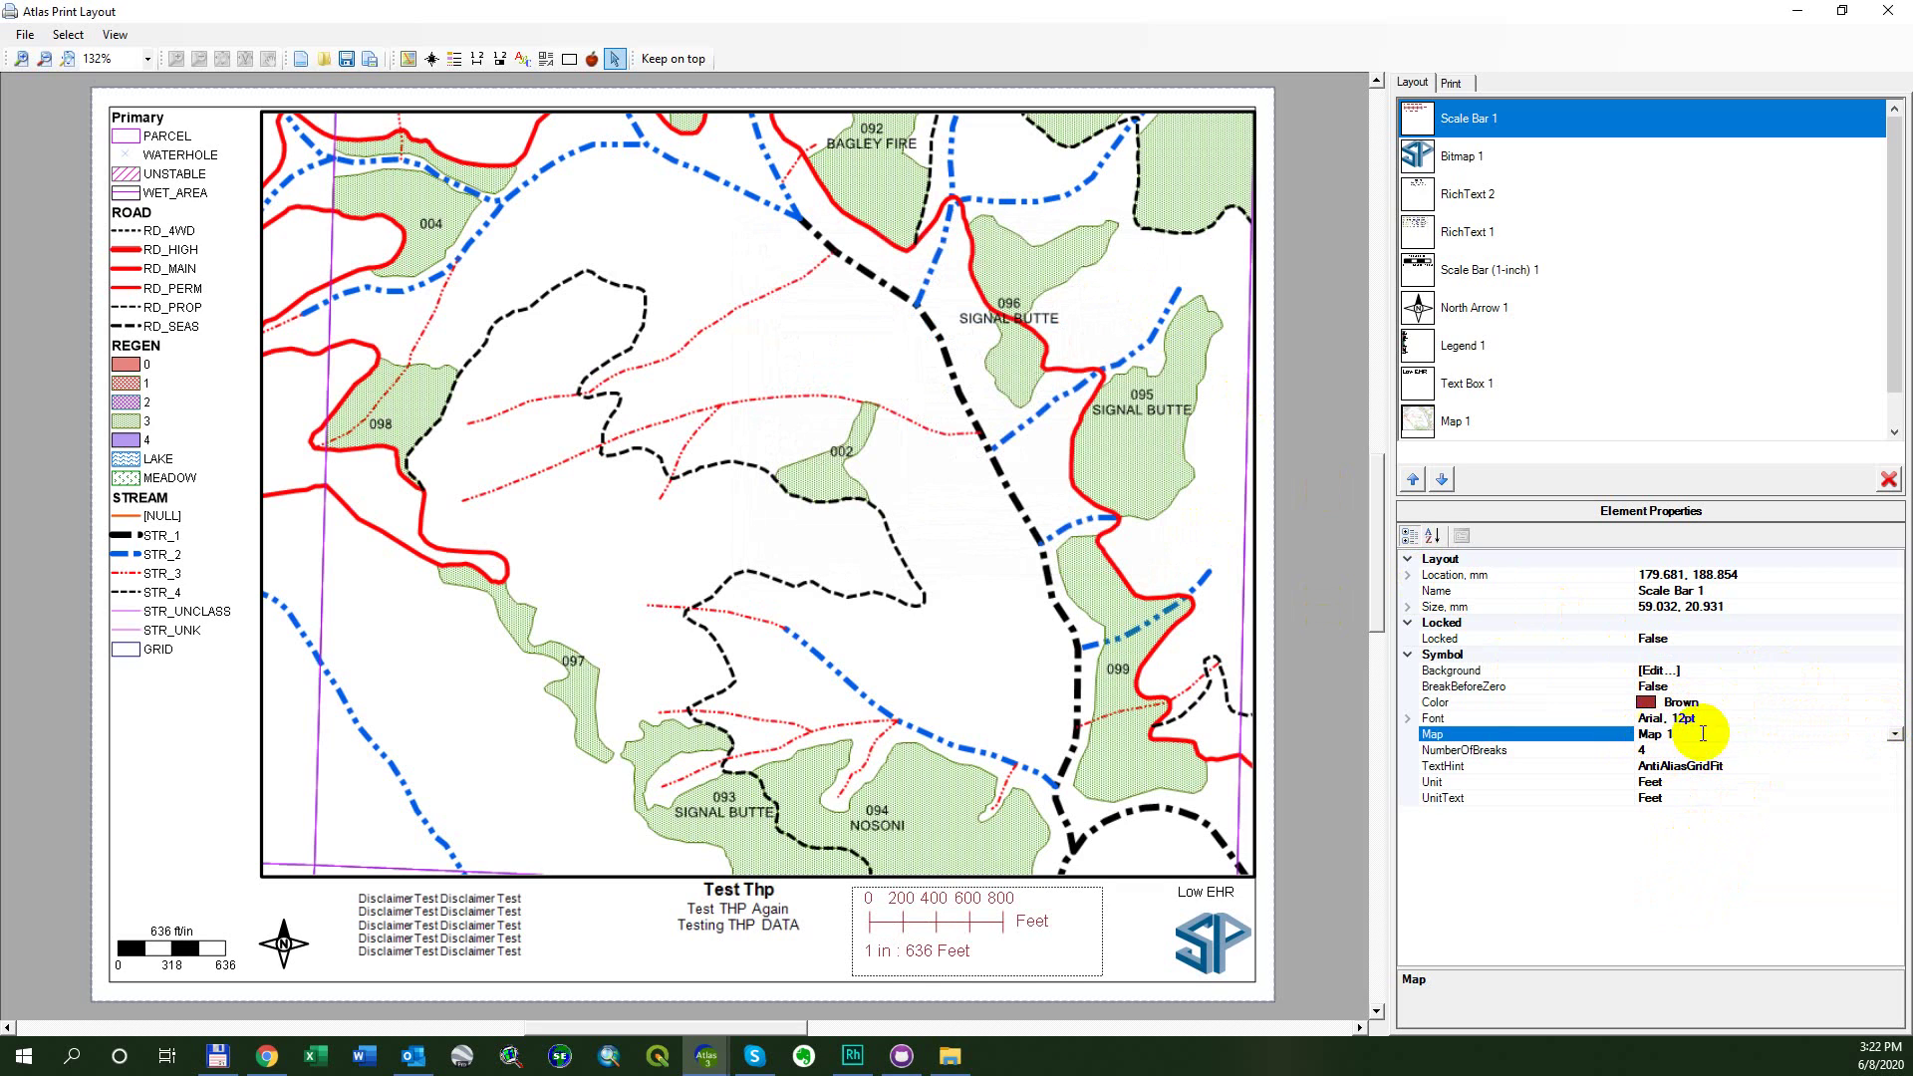
click(1685, 750)
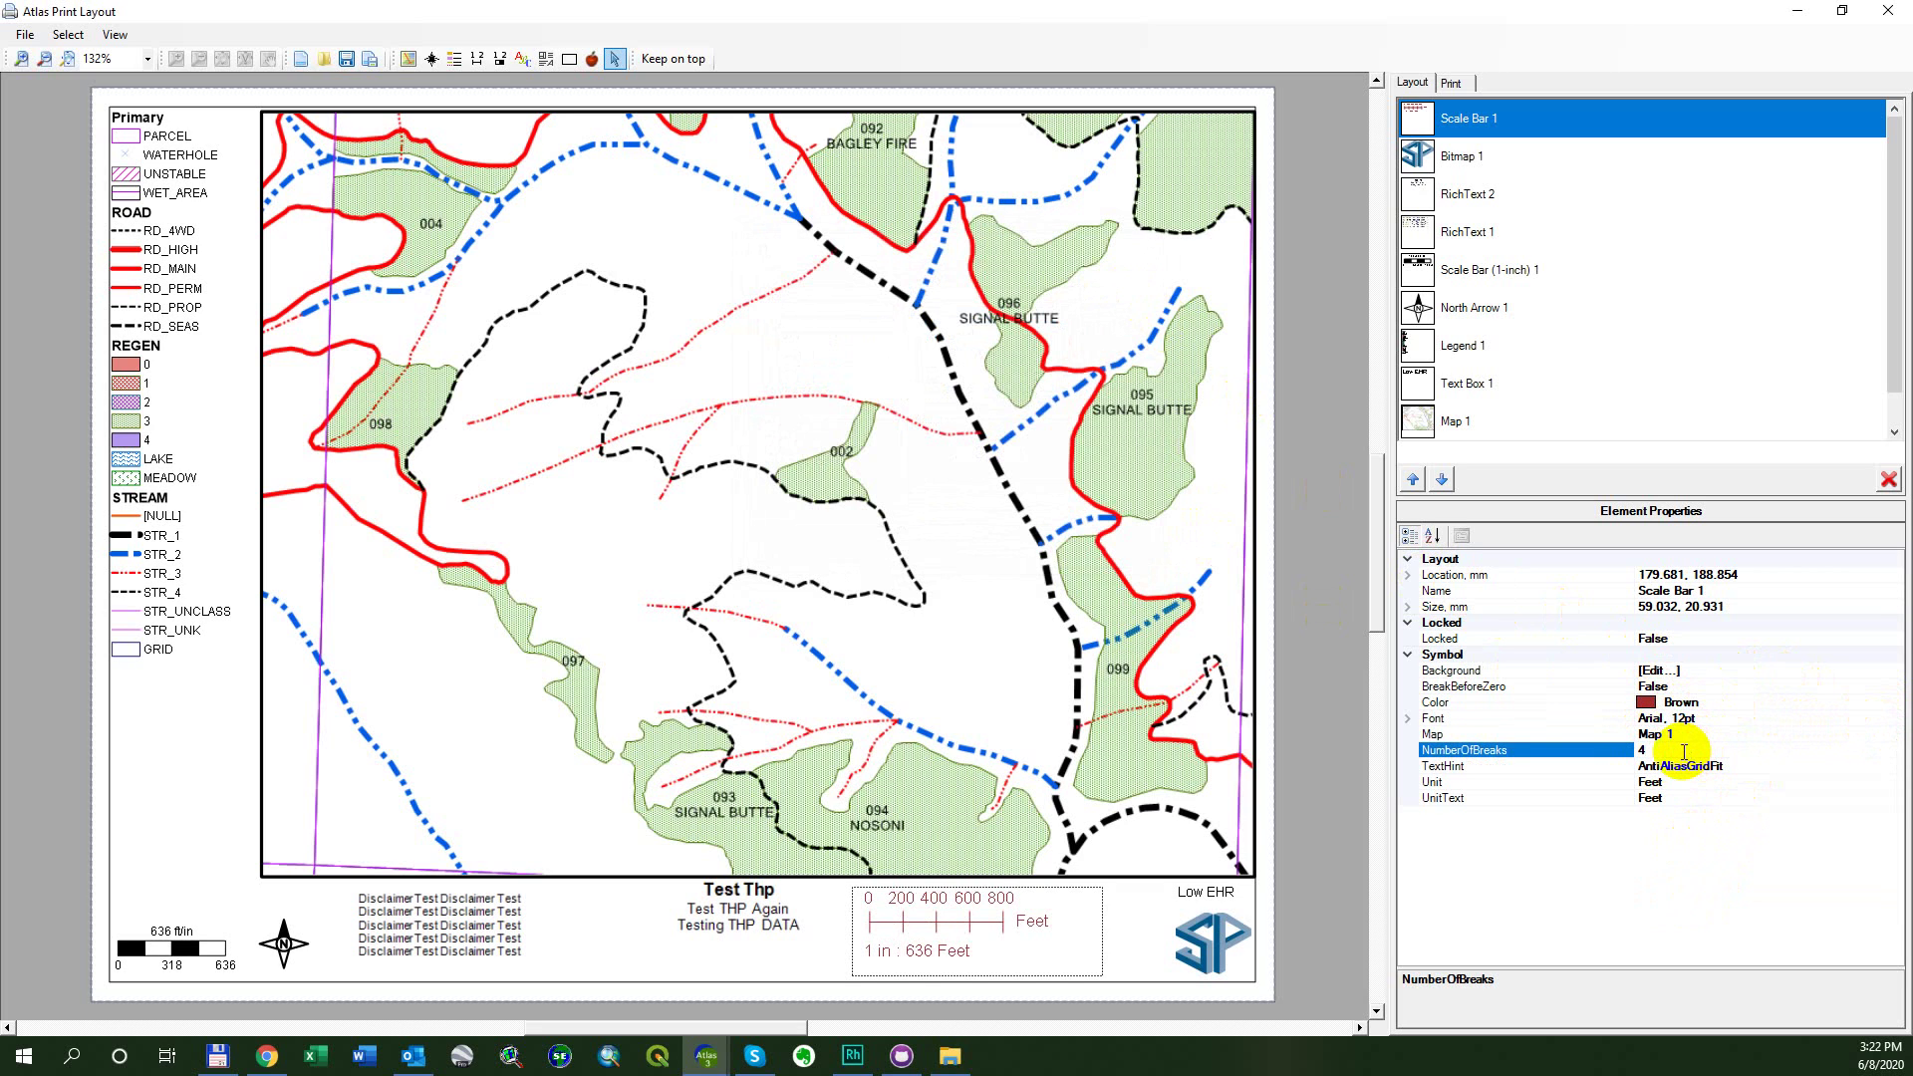
text(2)
key(Return)
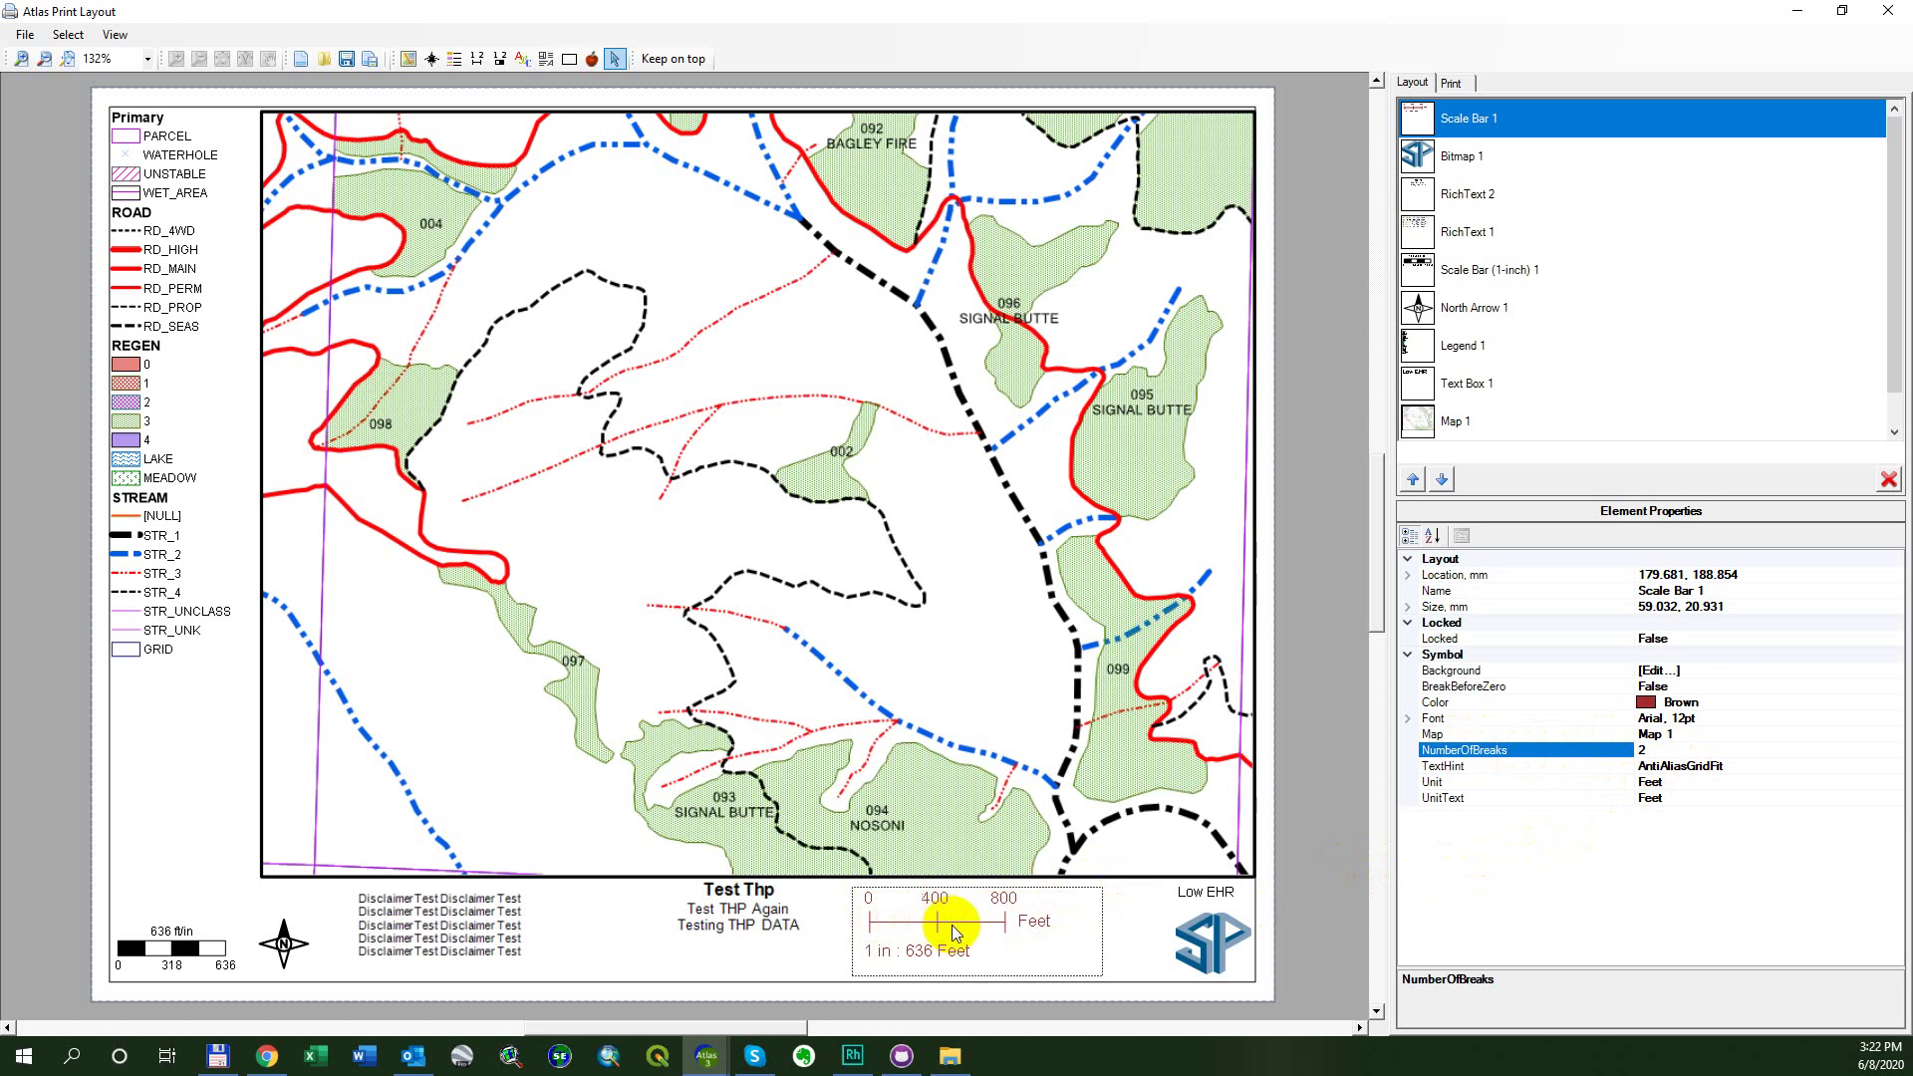
Set the scale bar's TextHint to SystemDefault
double_click(1702, 767)
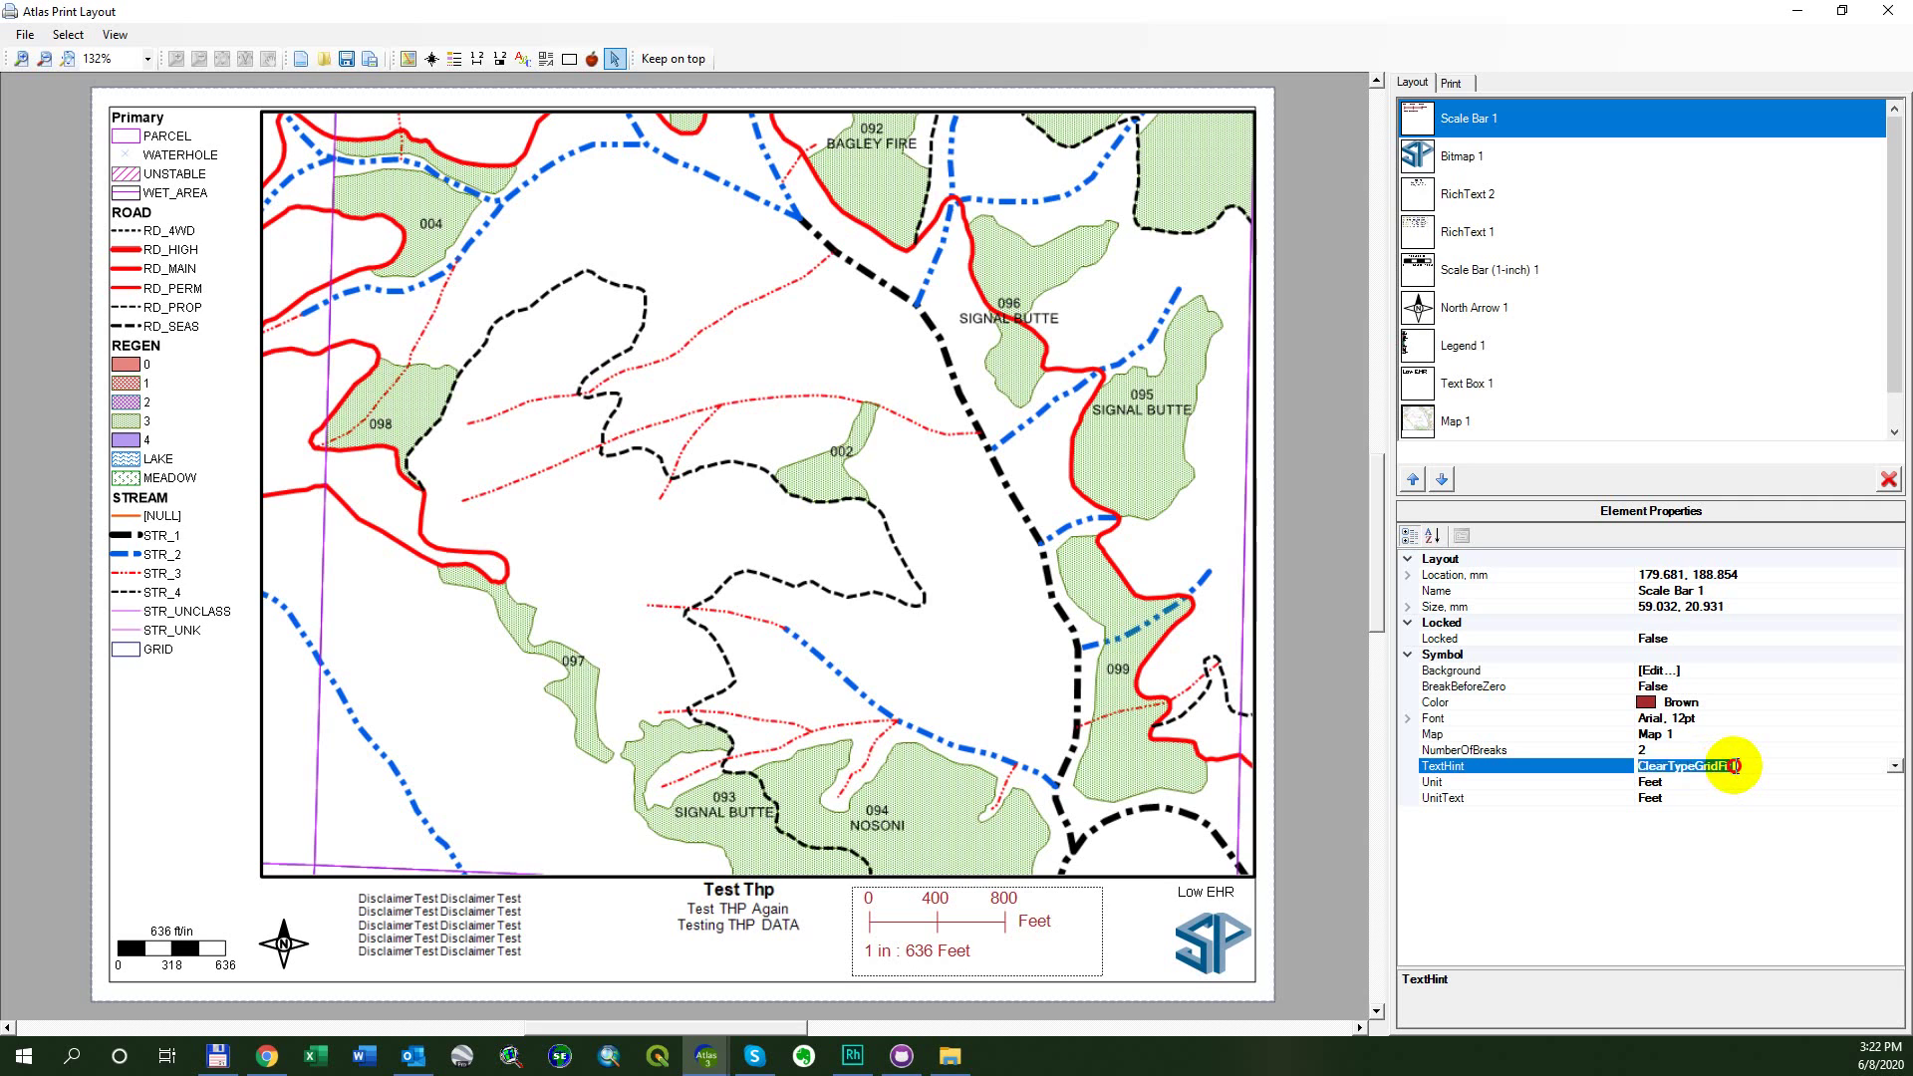
double_click(1735, 764)
click(1893, 765)
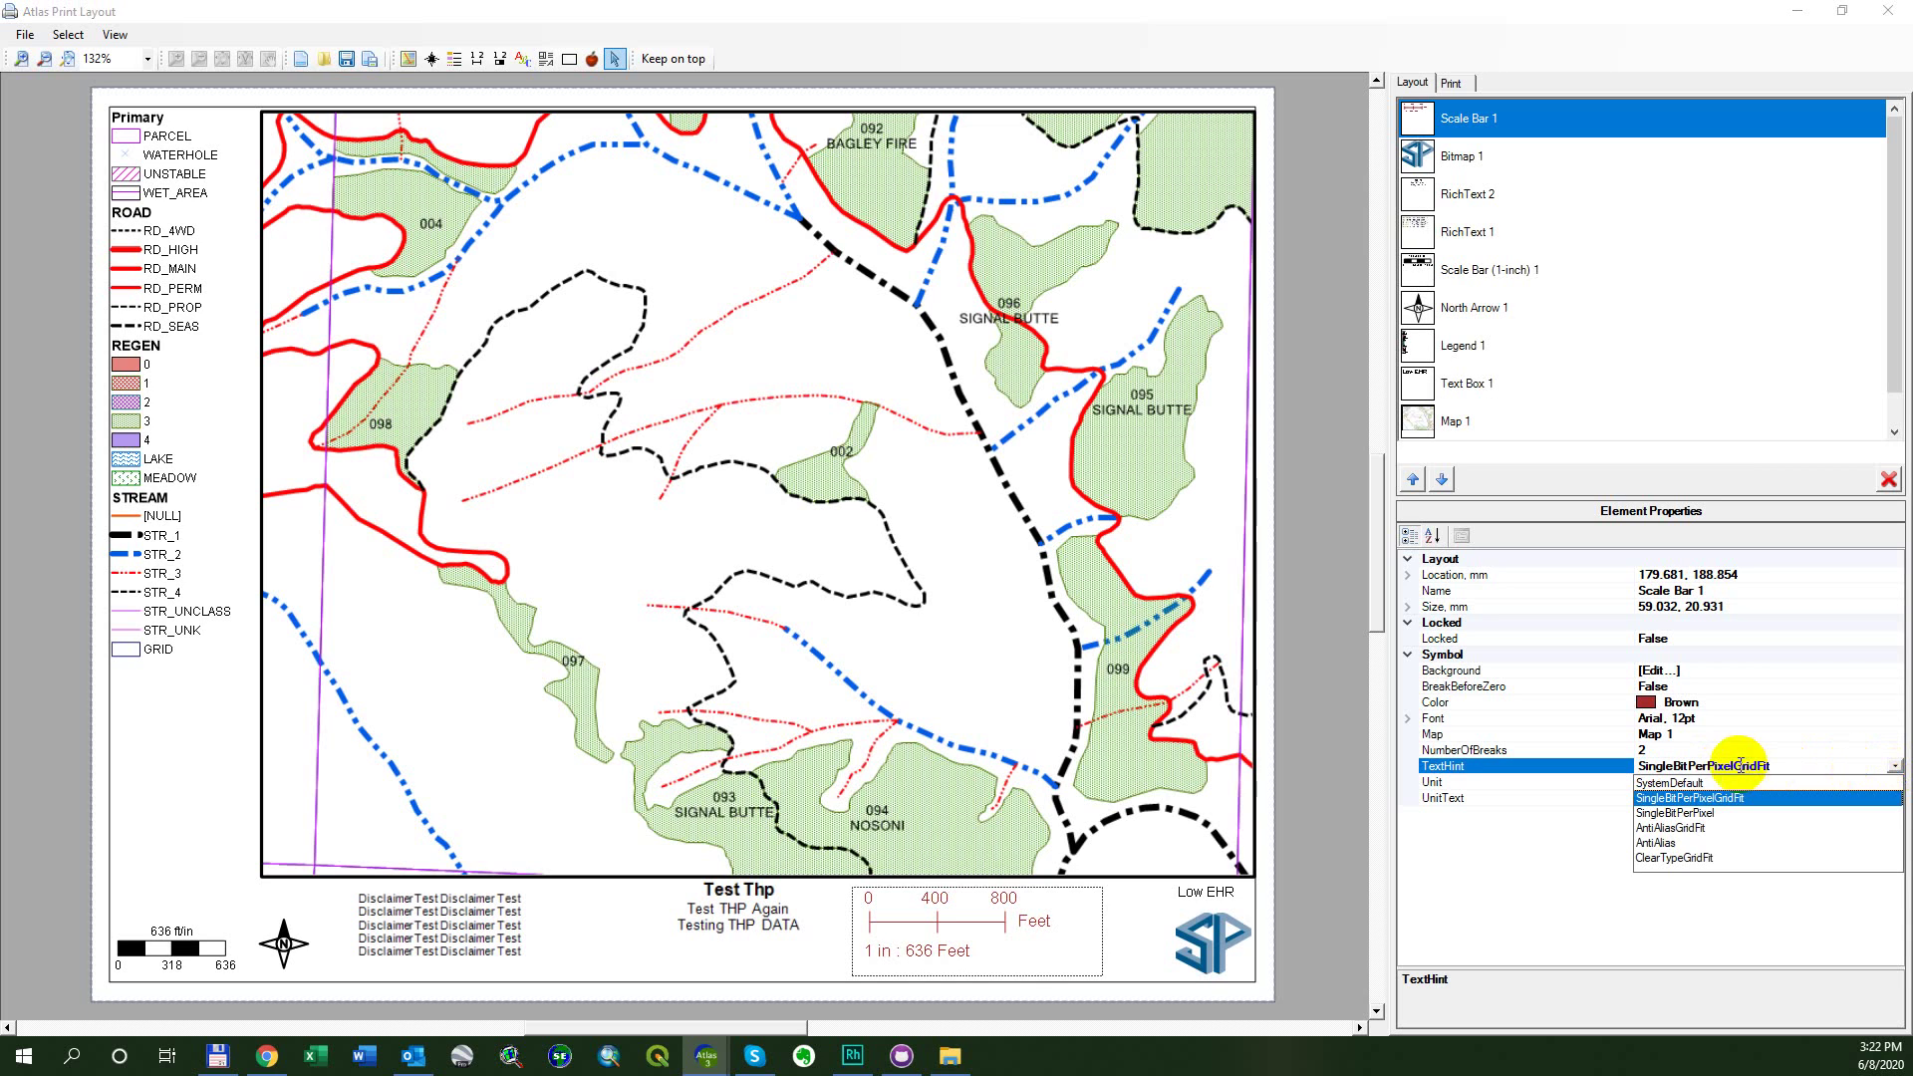
click(1694, 783)
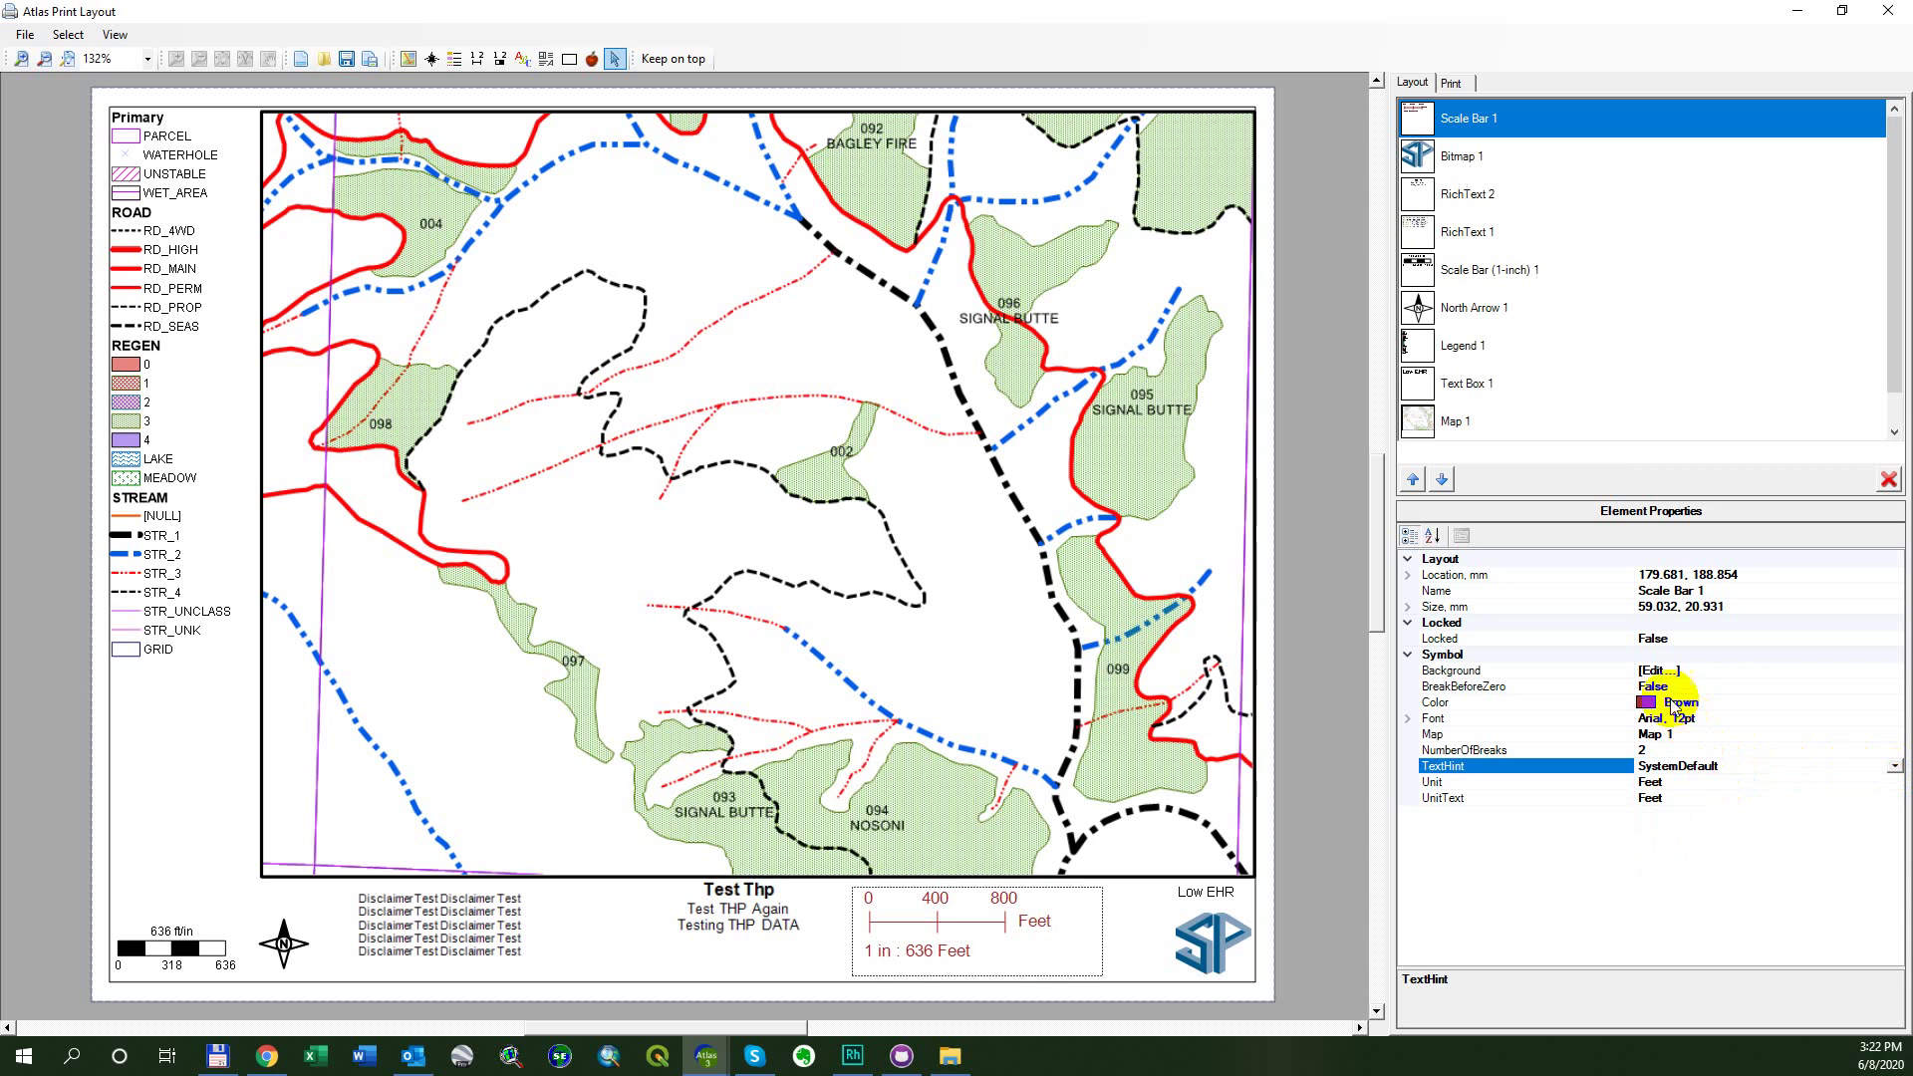
View the measurement units available for the scale bar
click(1680, 787)
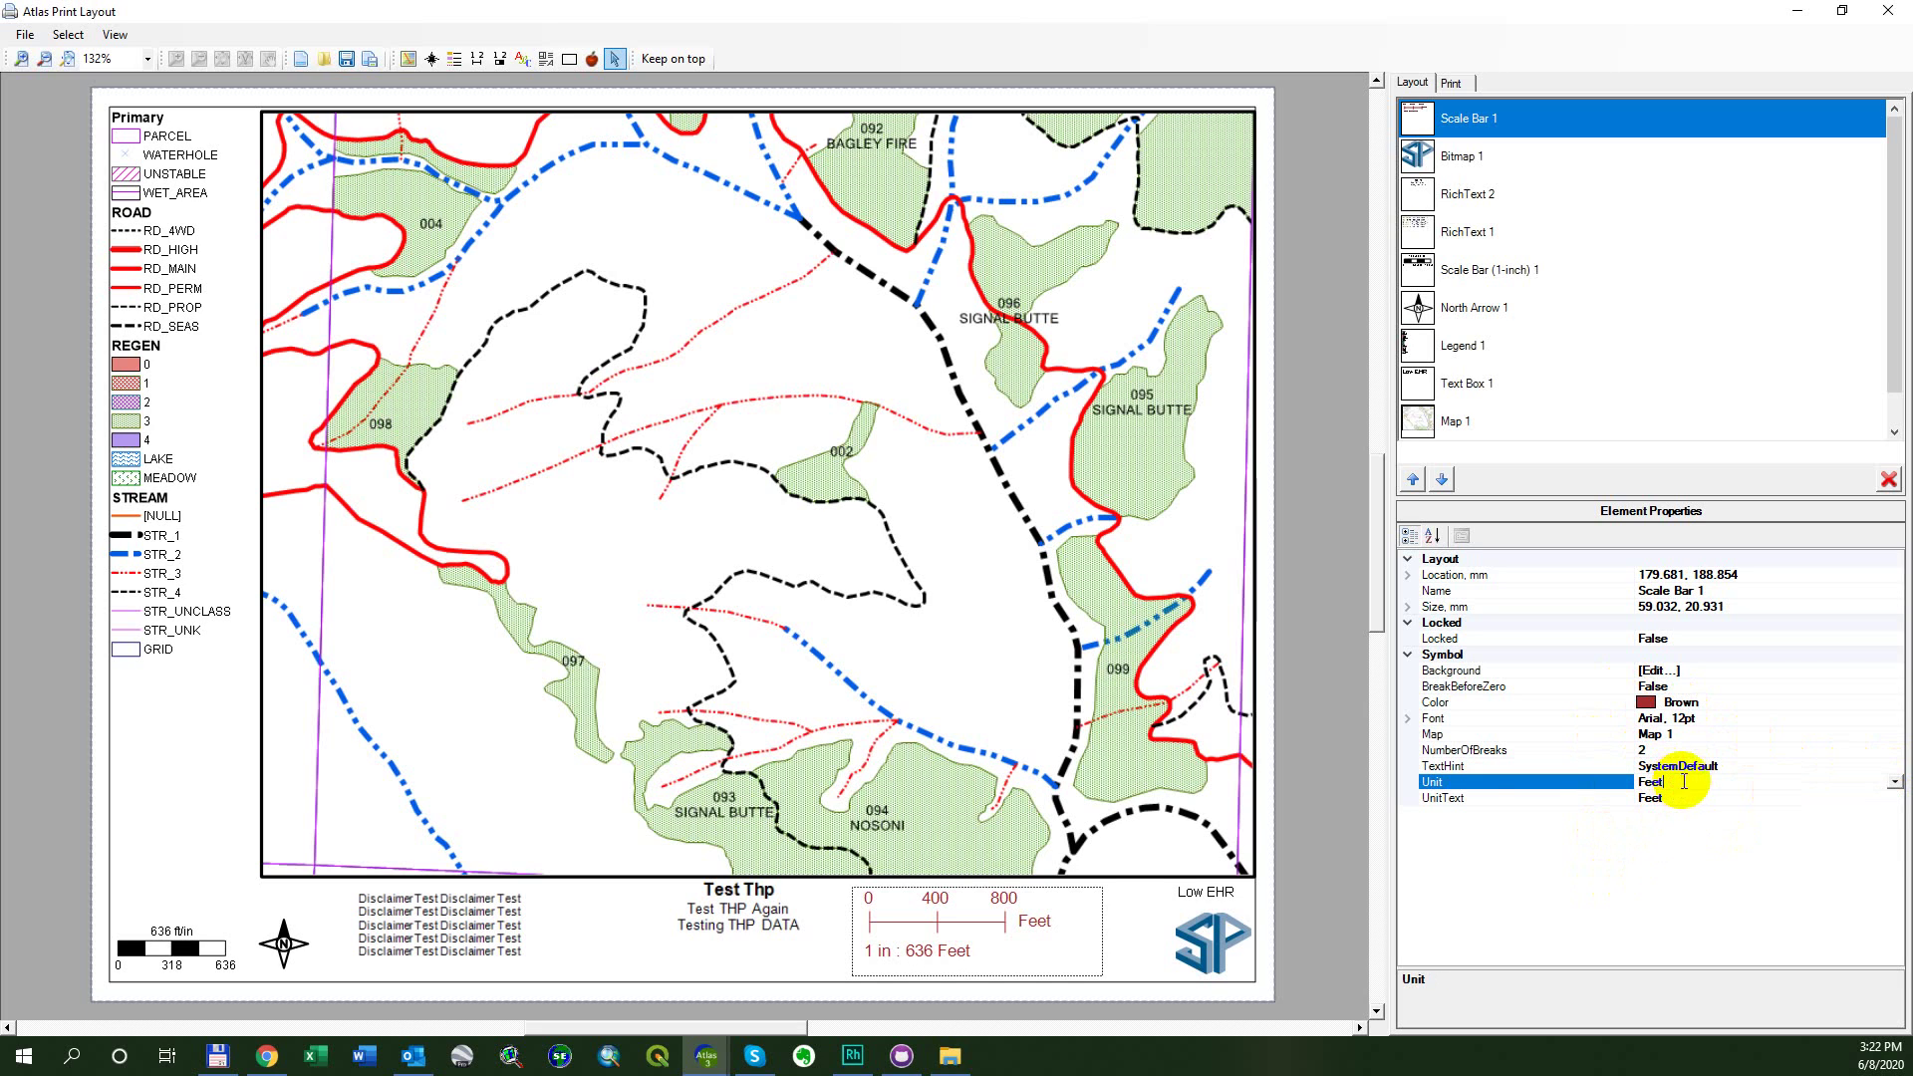
click(1896, 783)
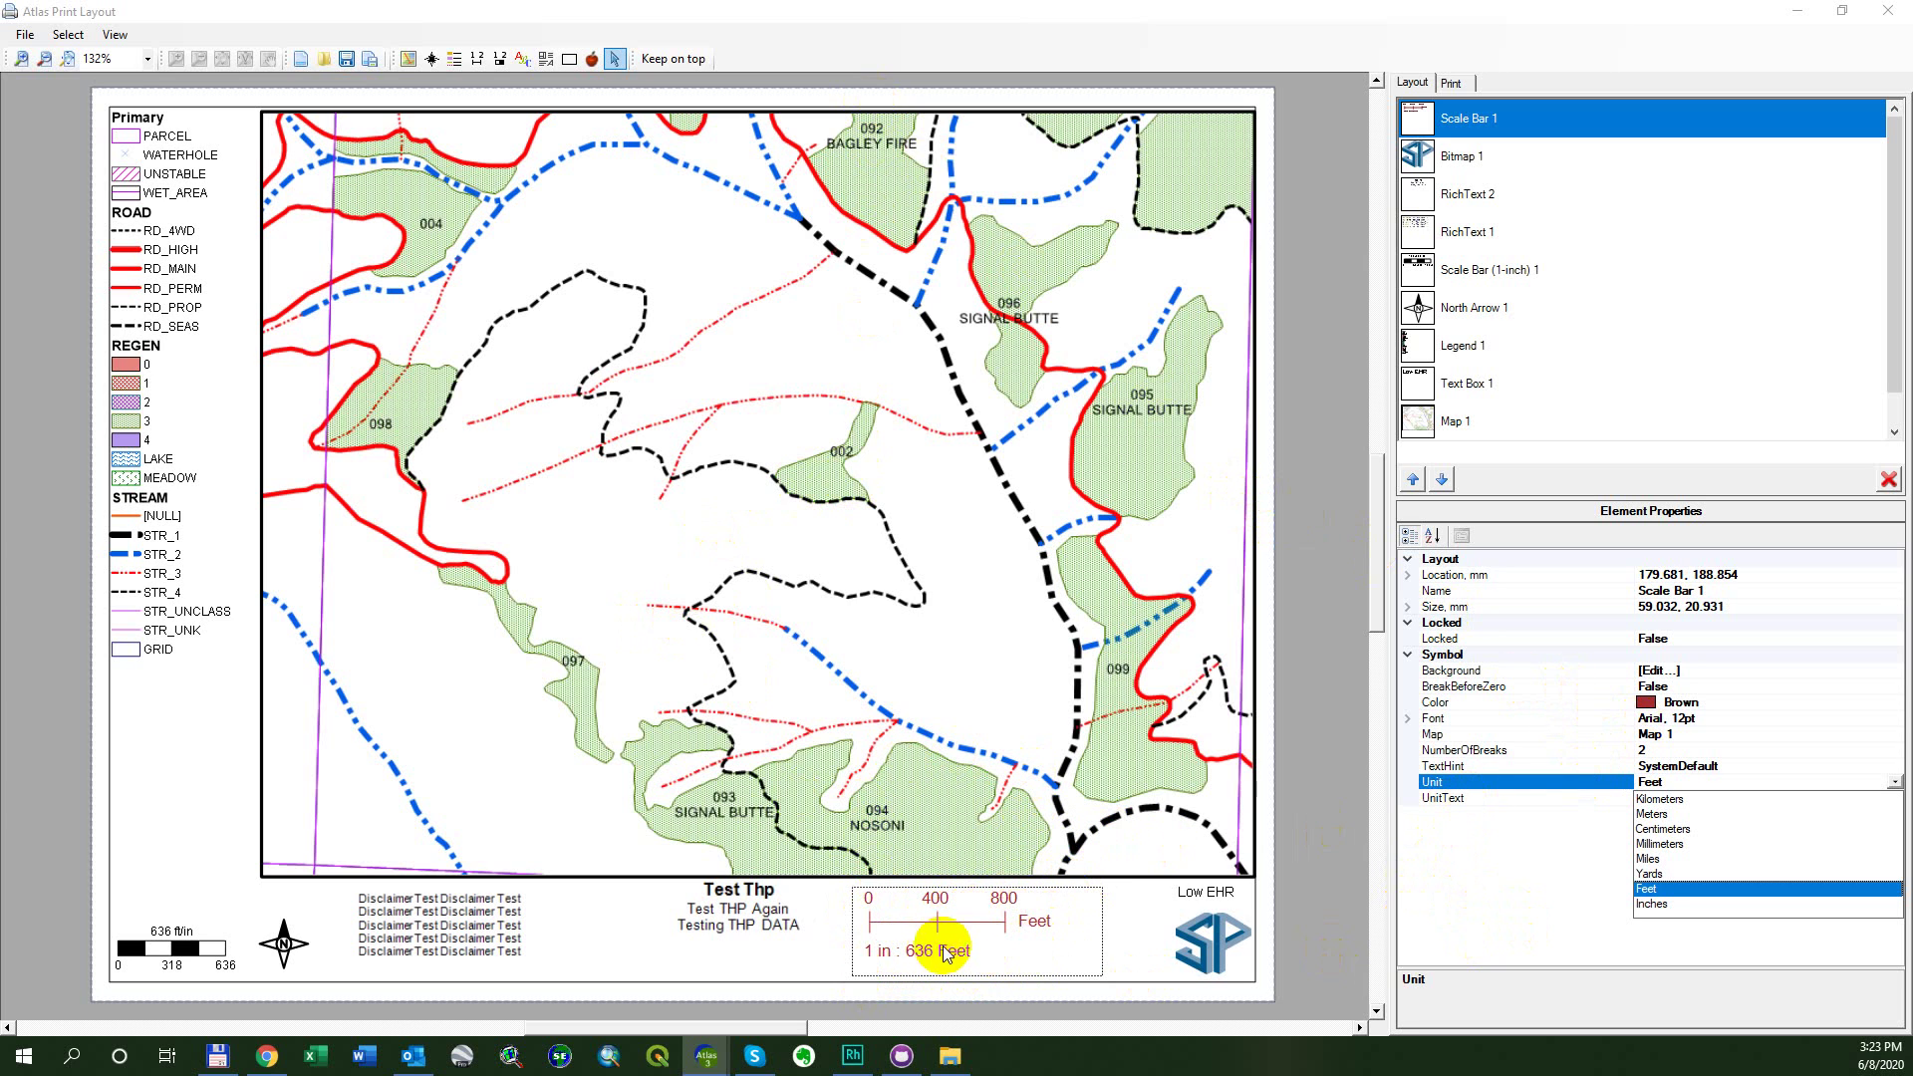
Switch to the main Atlas map window and set the map scale to 1,000 ft/in
drag(865, 10, 858, 162)
click(989, 140)
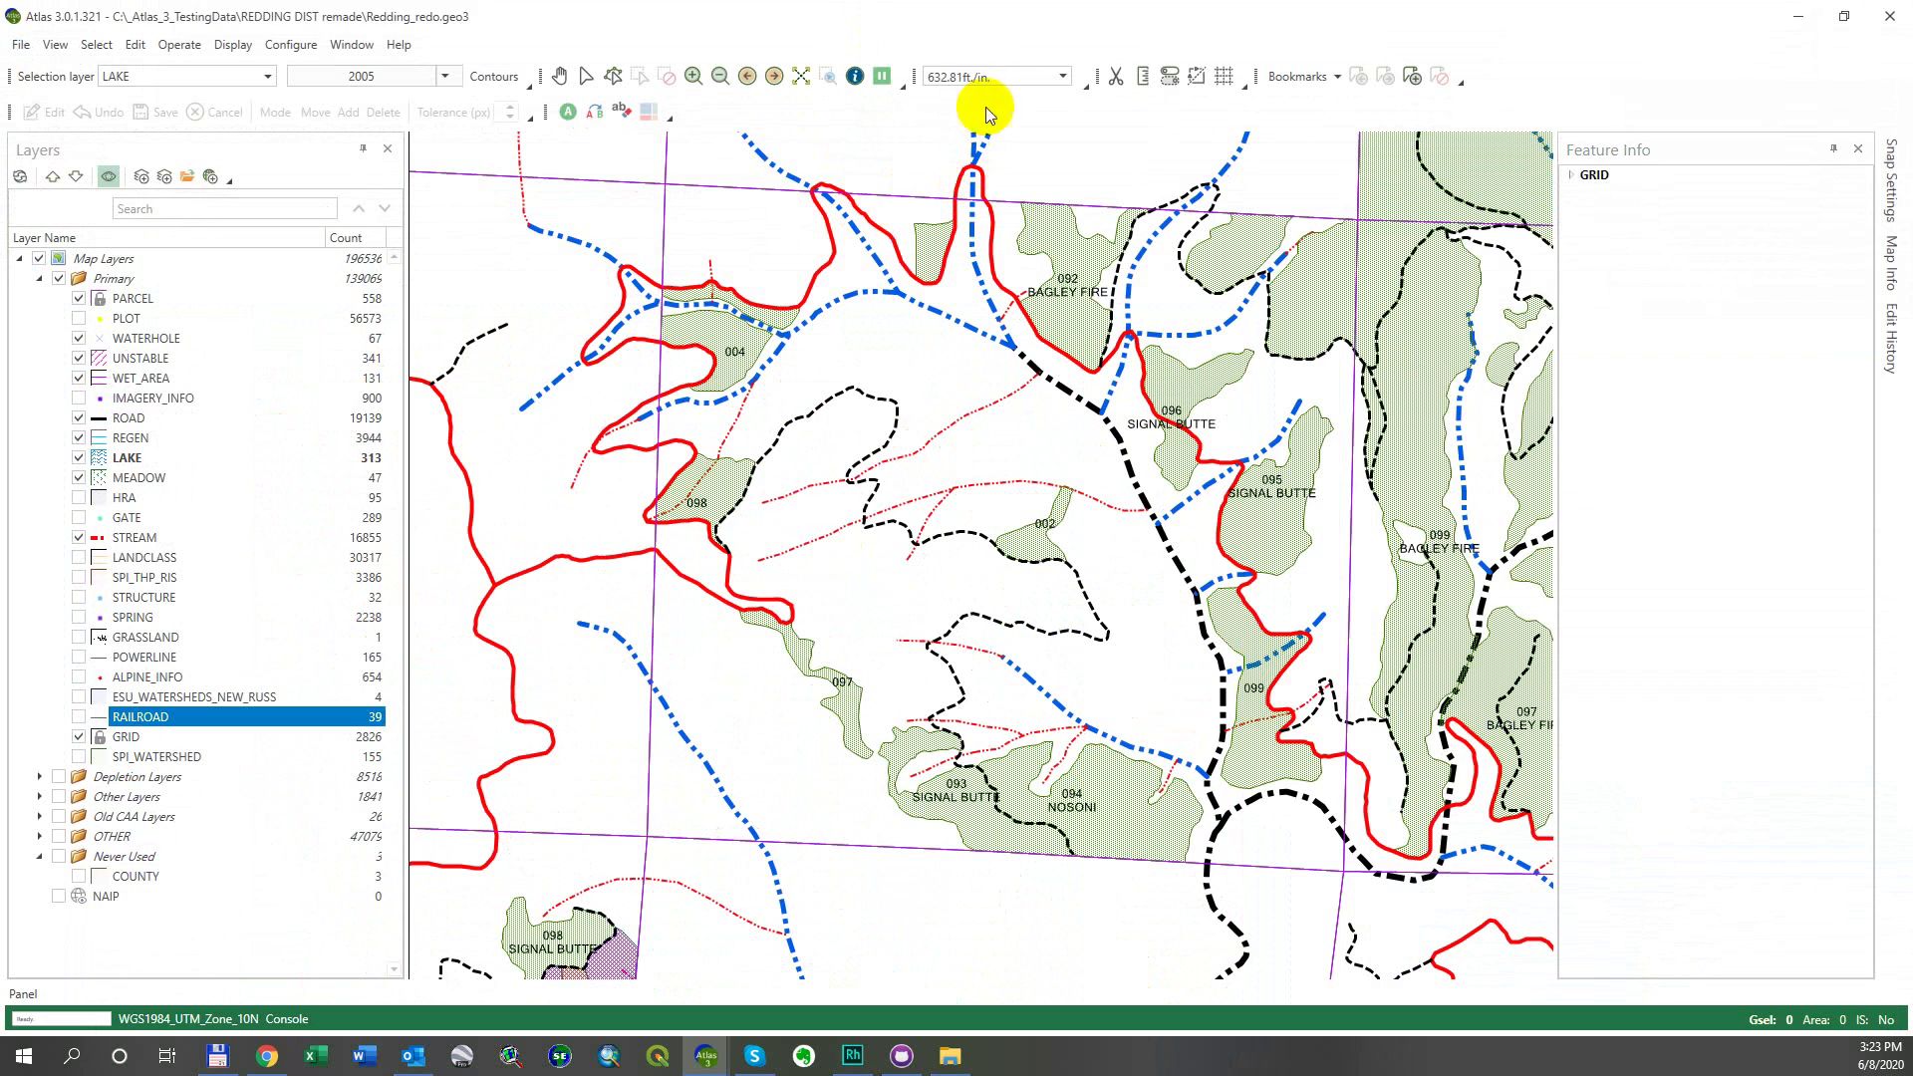
click(972, 203)
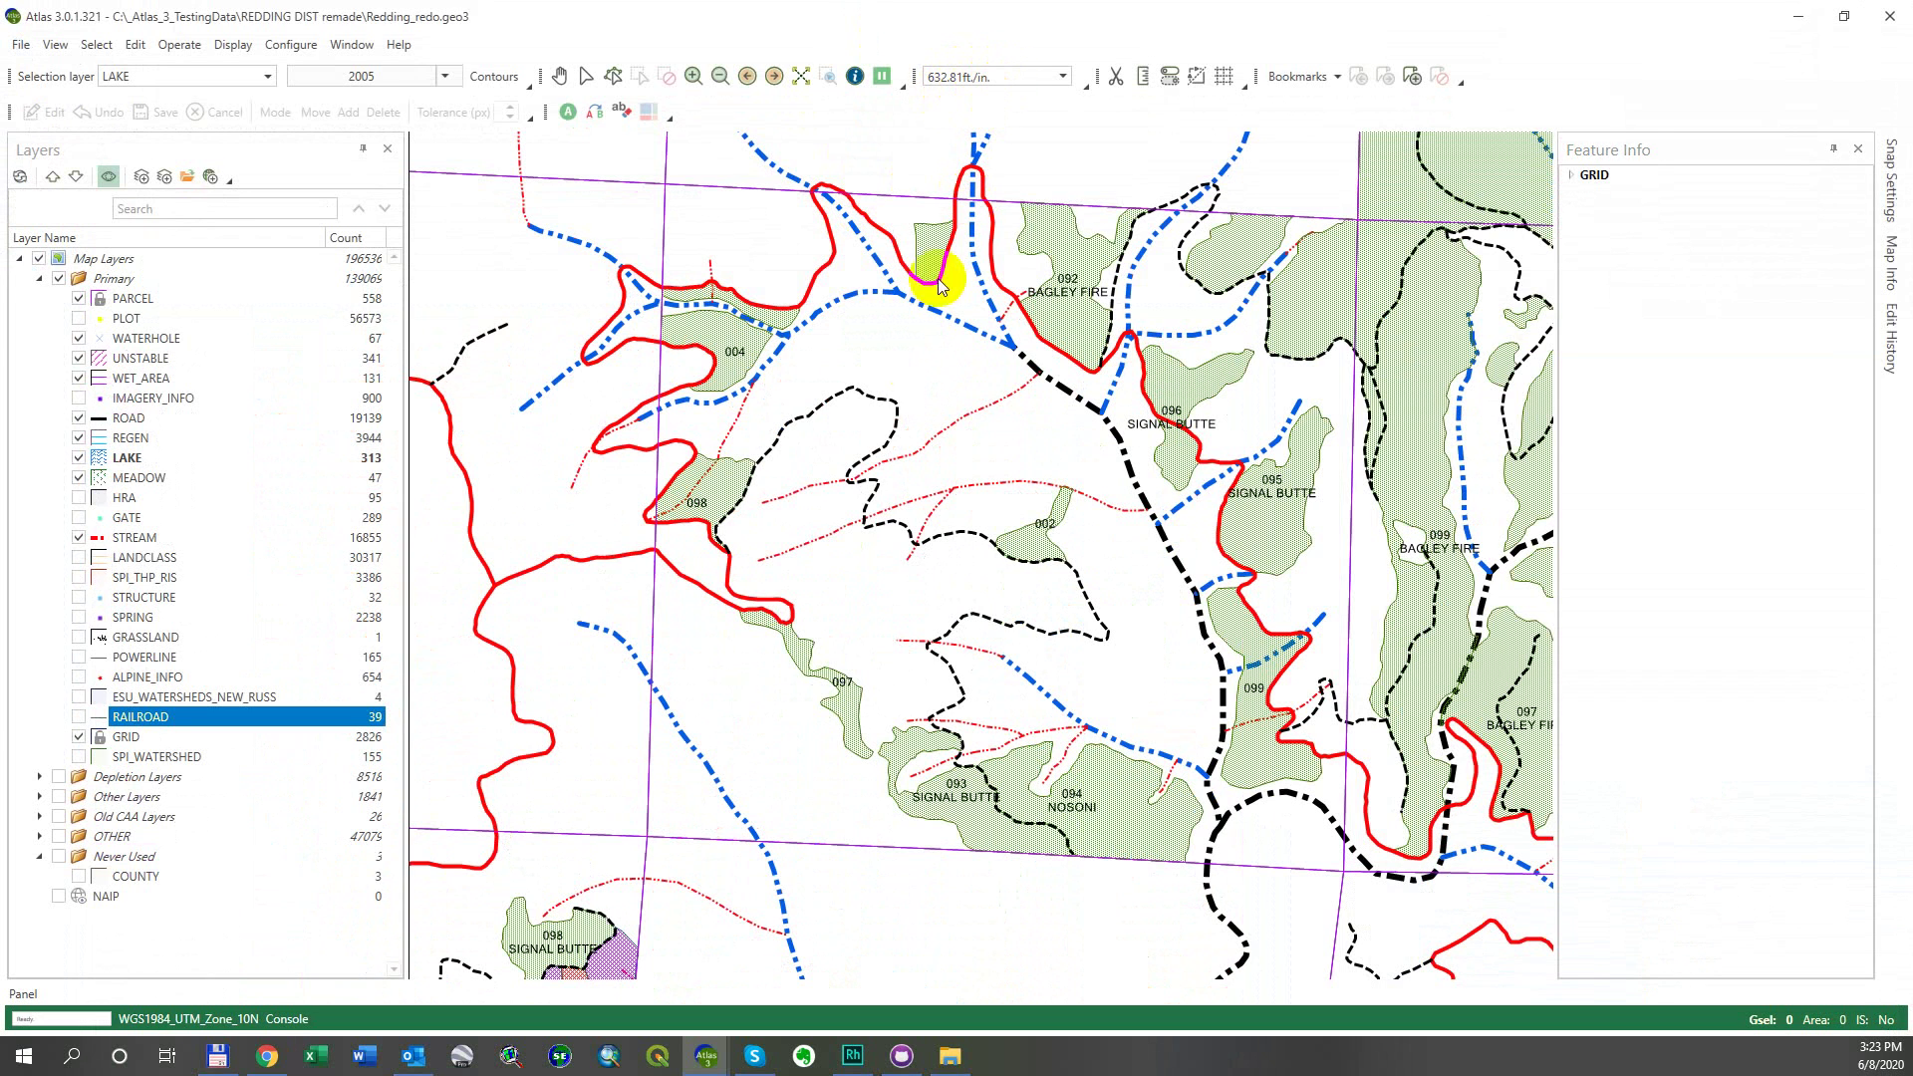
click(990, 76)
text(1,)
text(000)
key(Return)
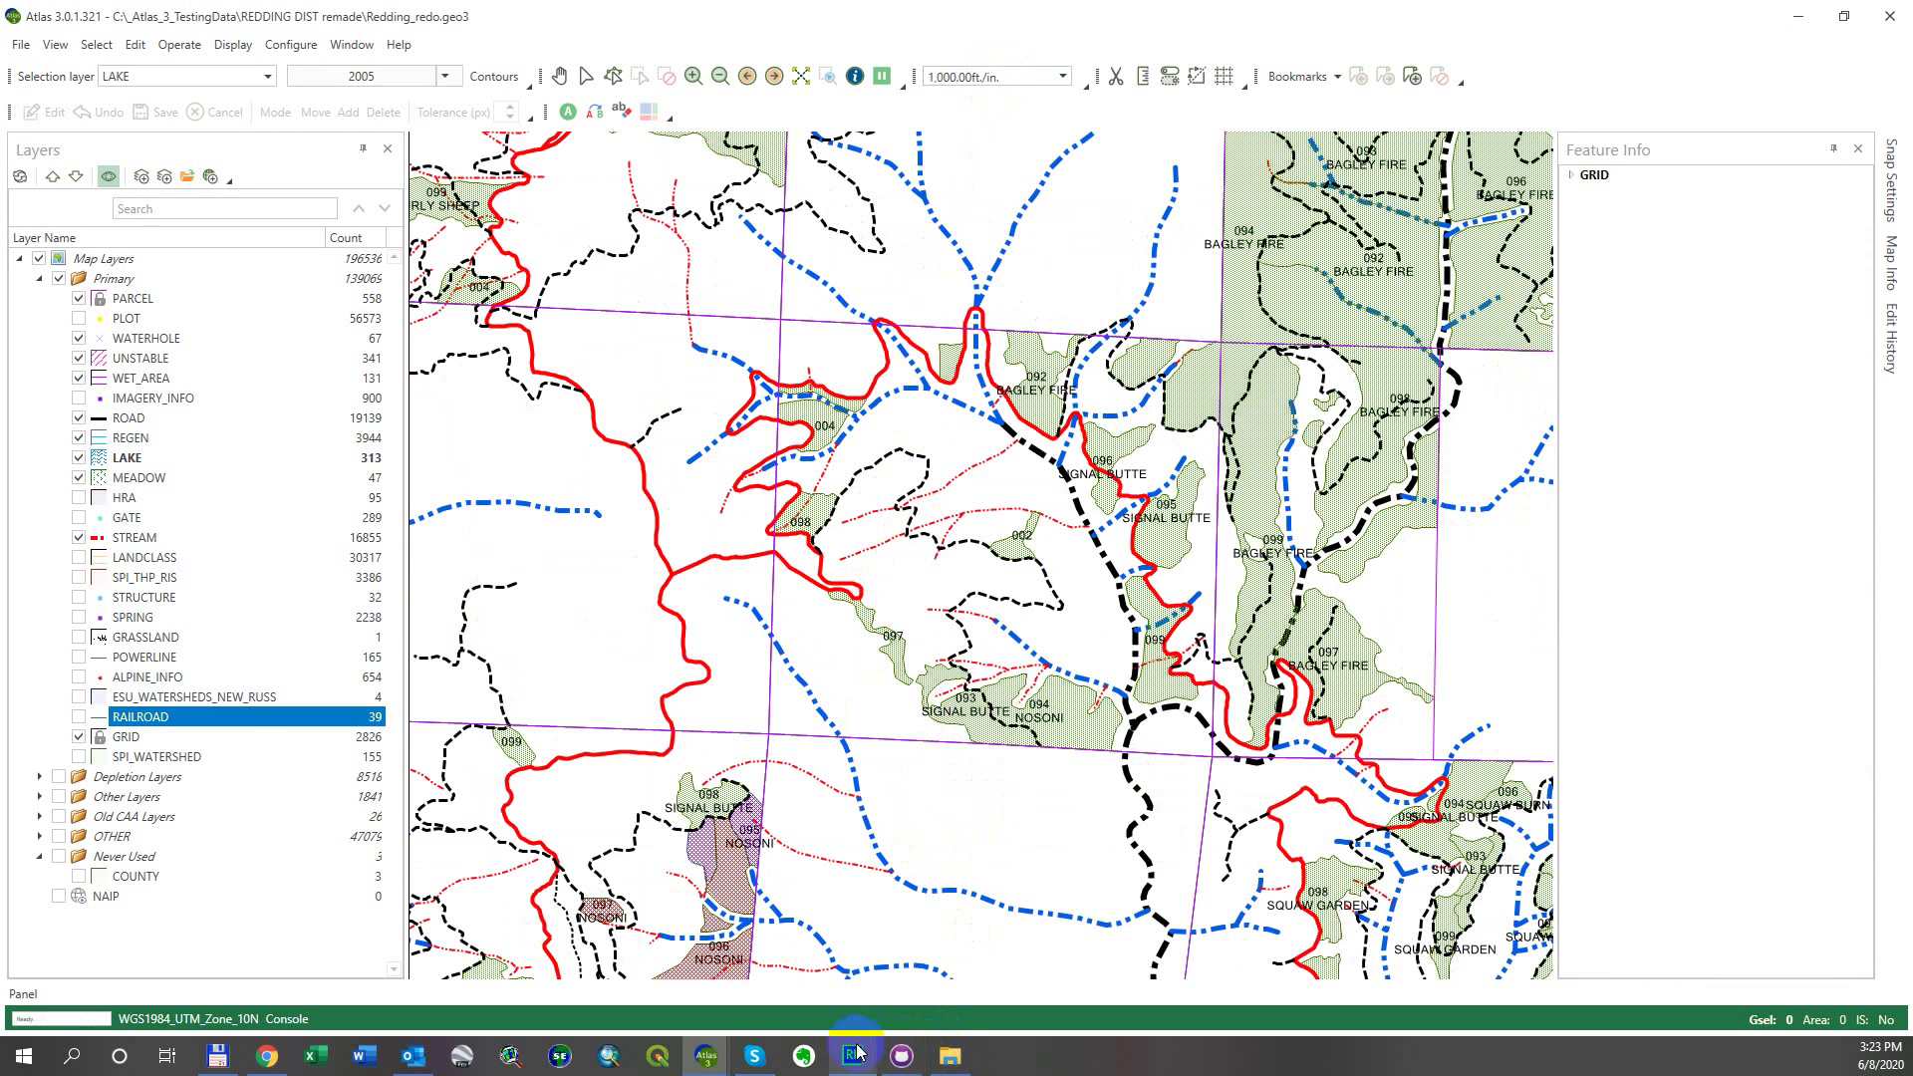
Switch back to the Atlas Print Layout window and maximize it
mouse_move(706, 1054)
click(750, 997)
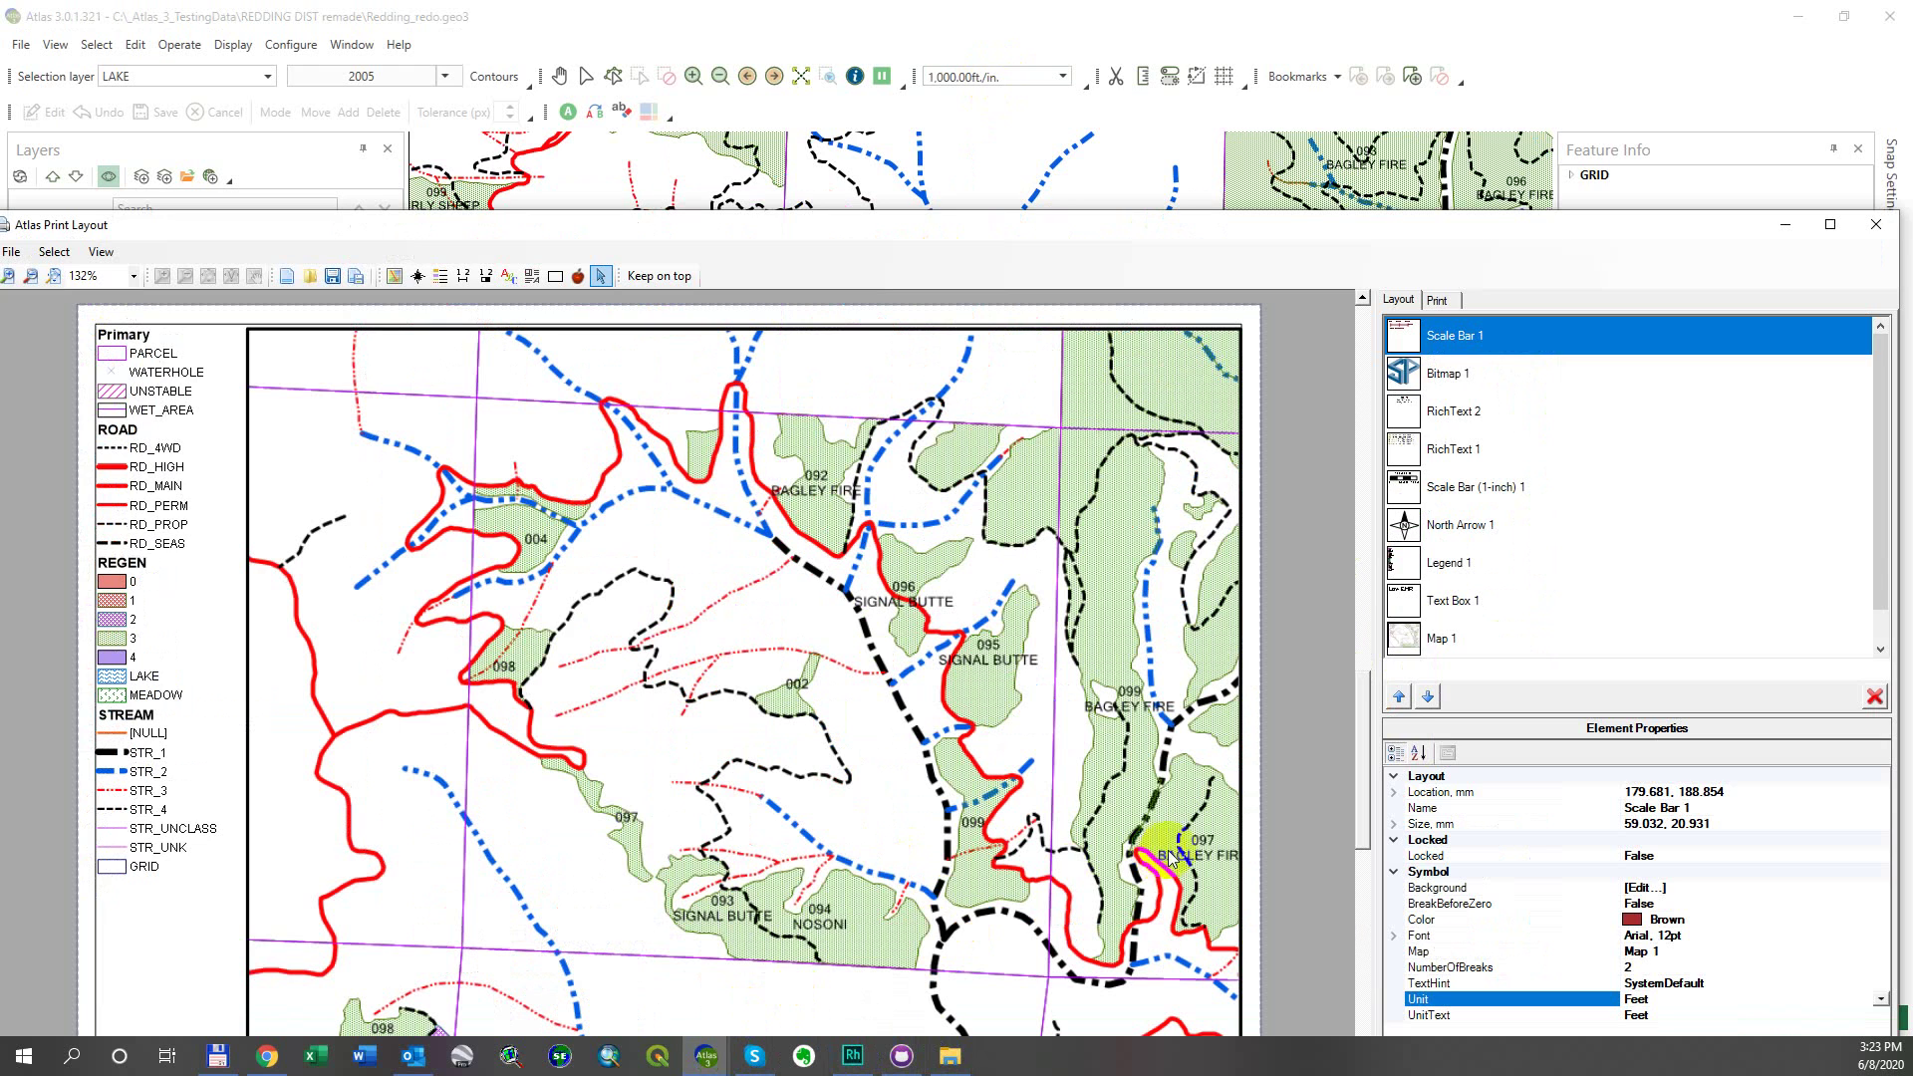
click(1236, 209)
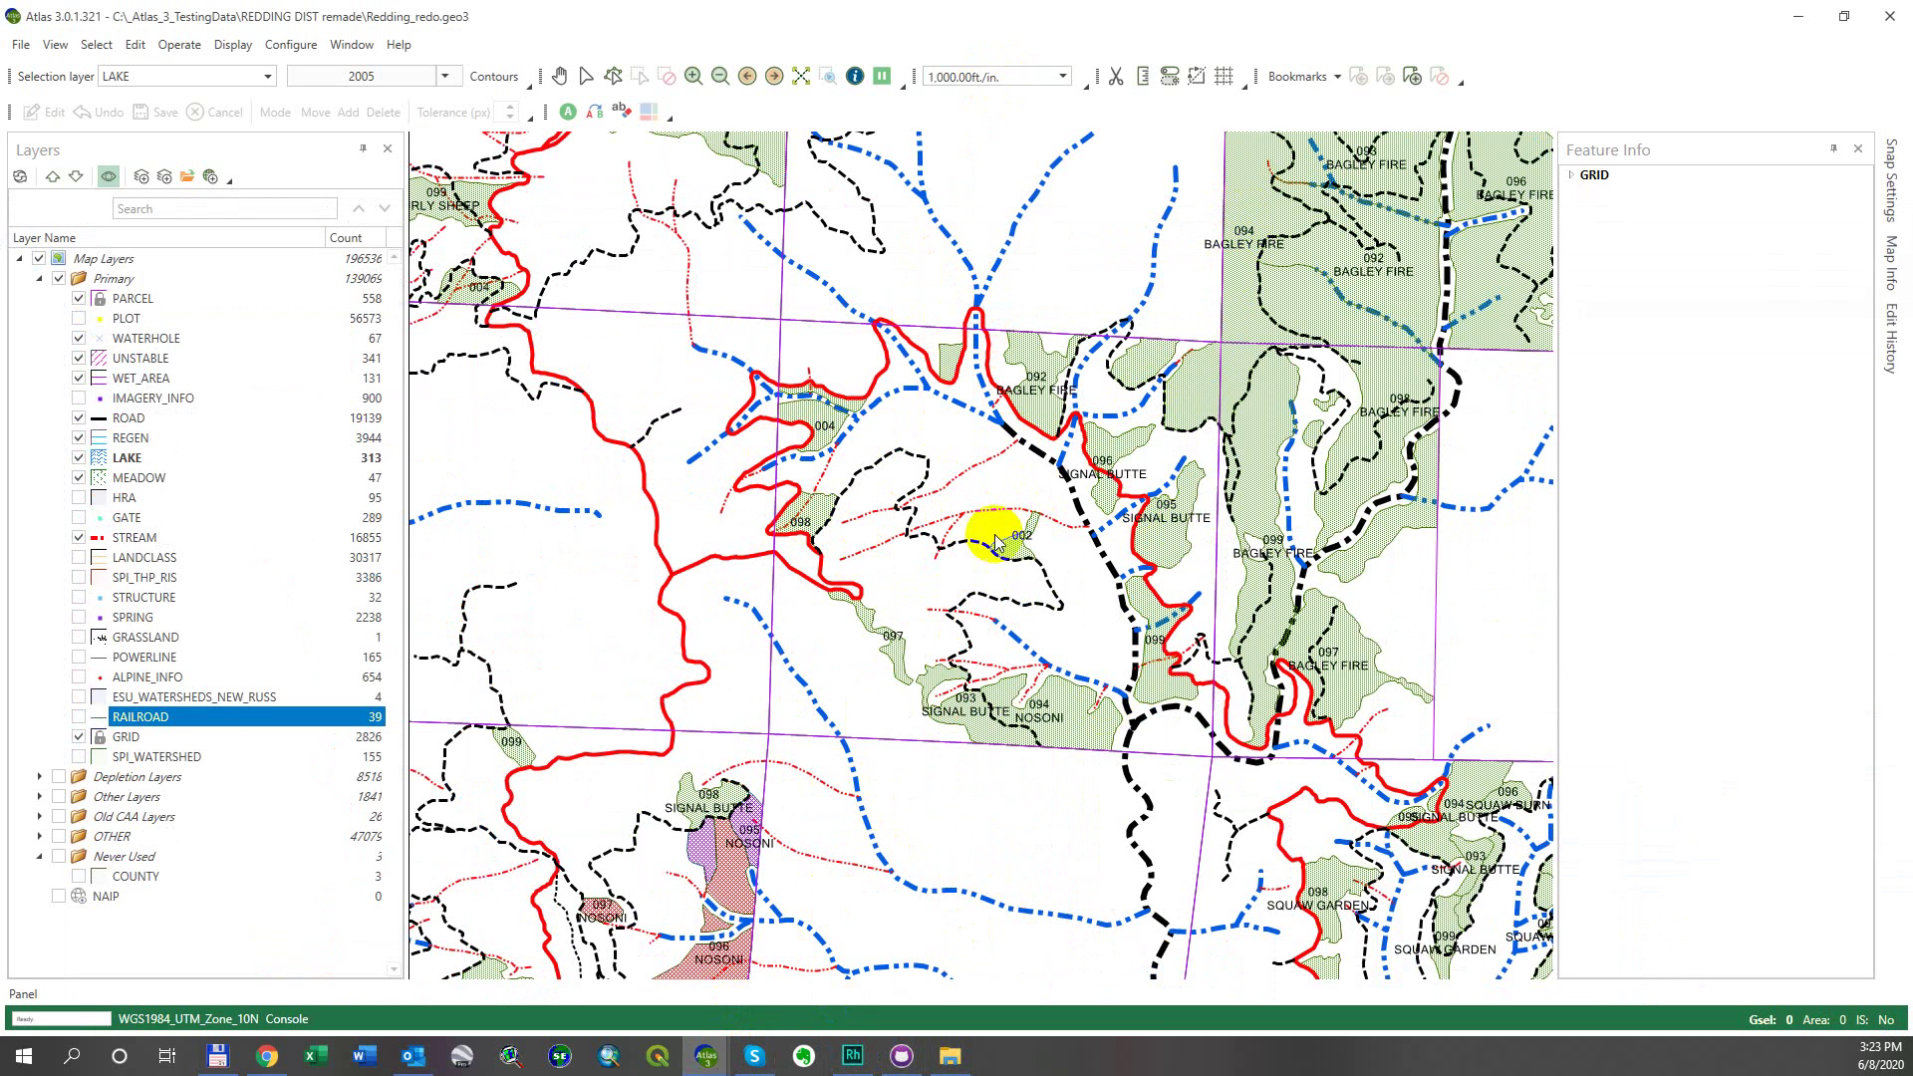
mouse_move(717, 1067)
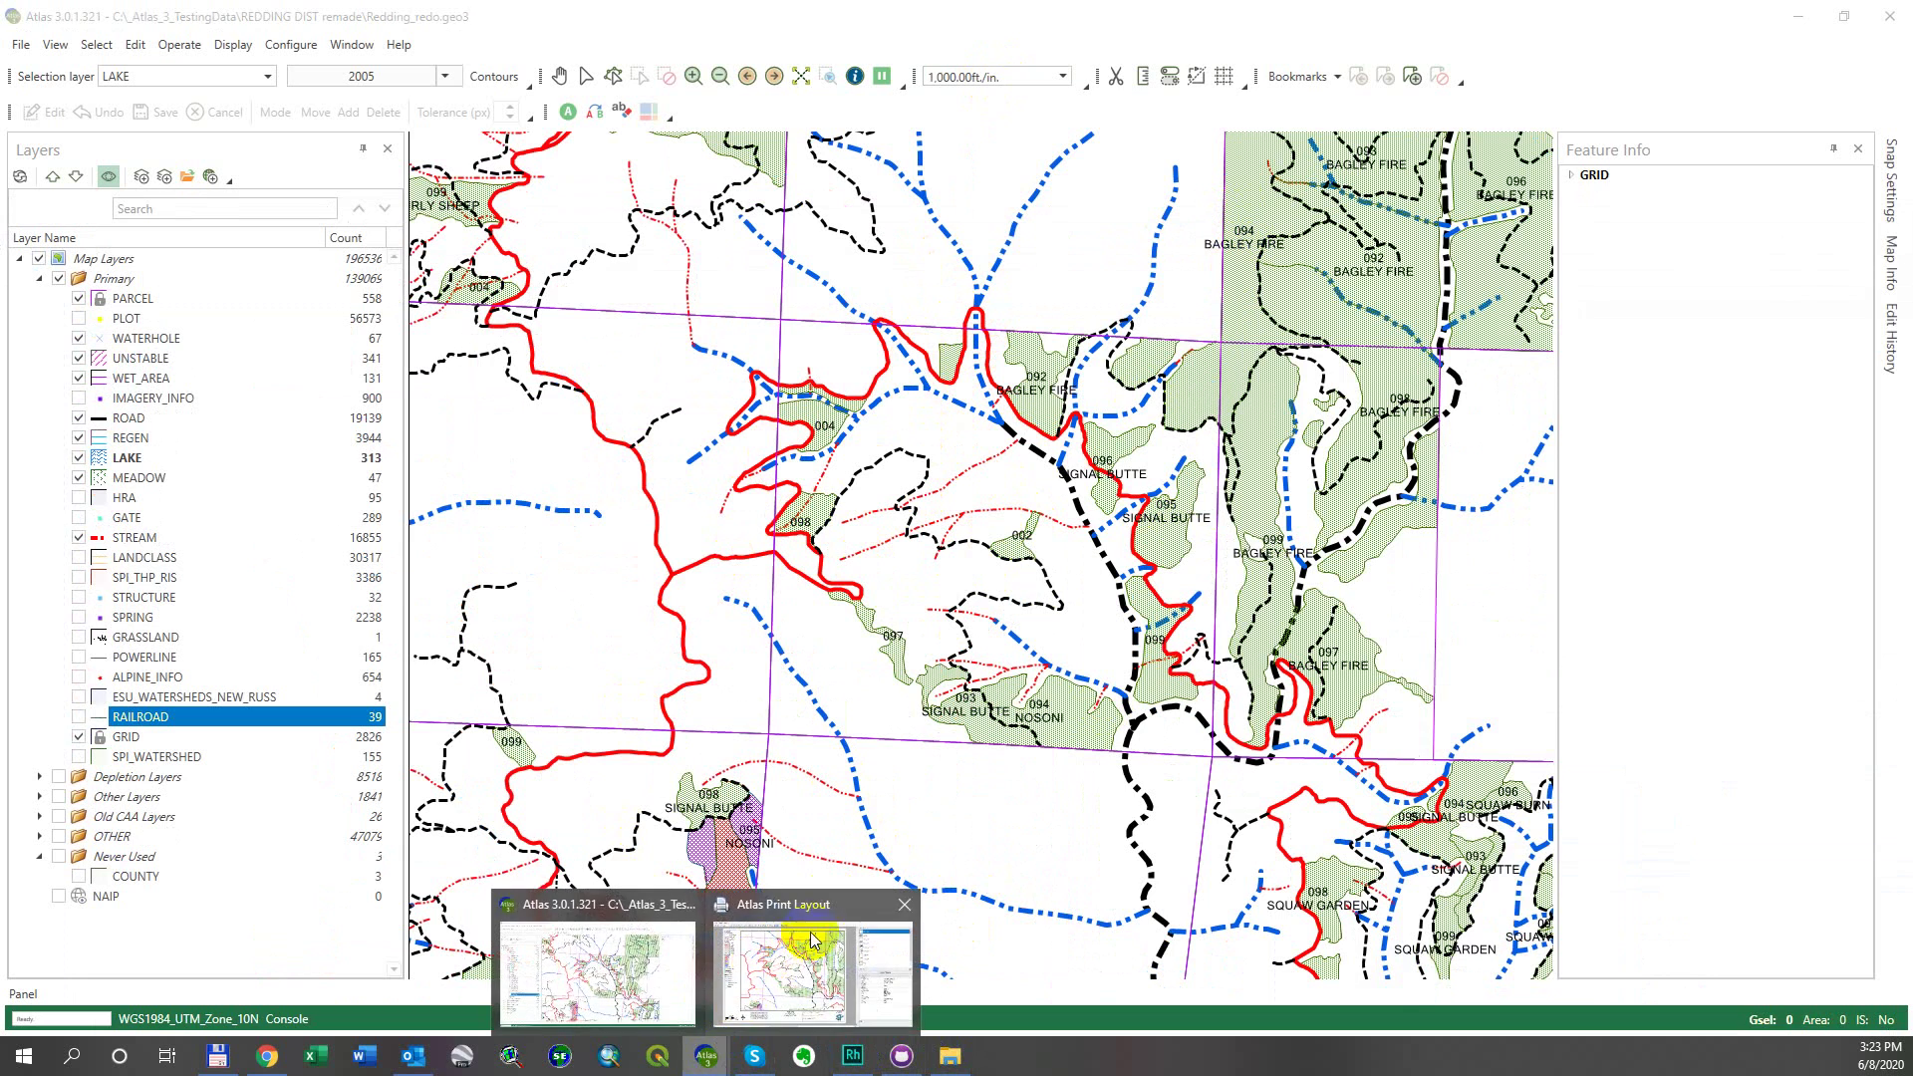
click(809, 902)
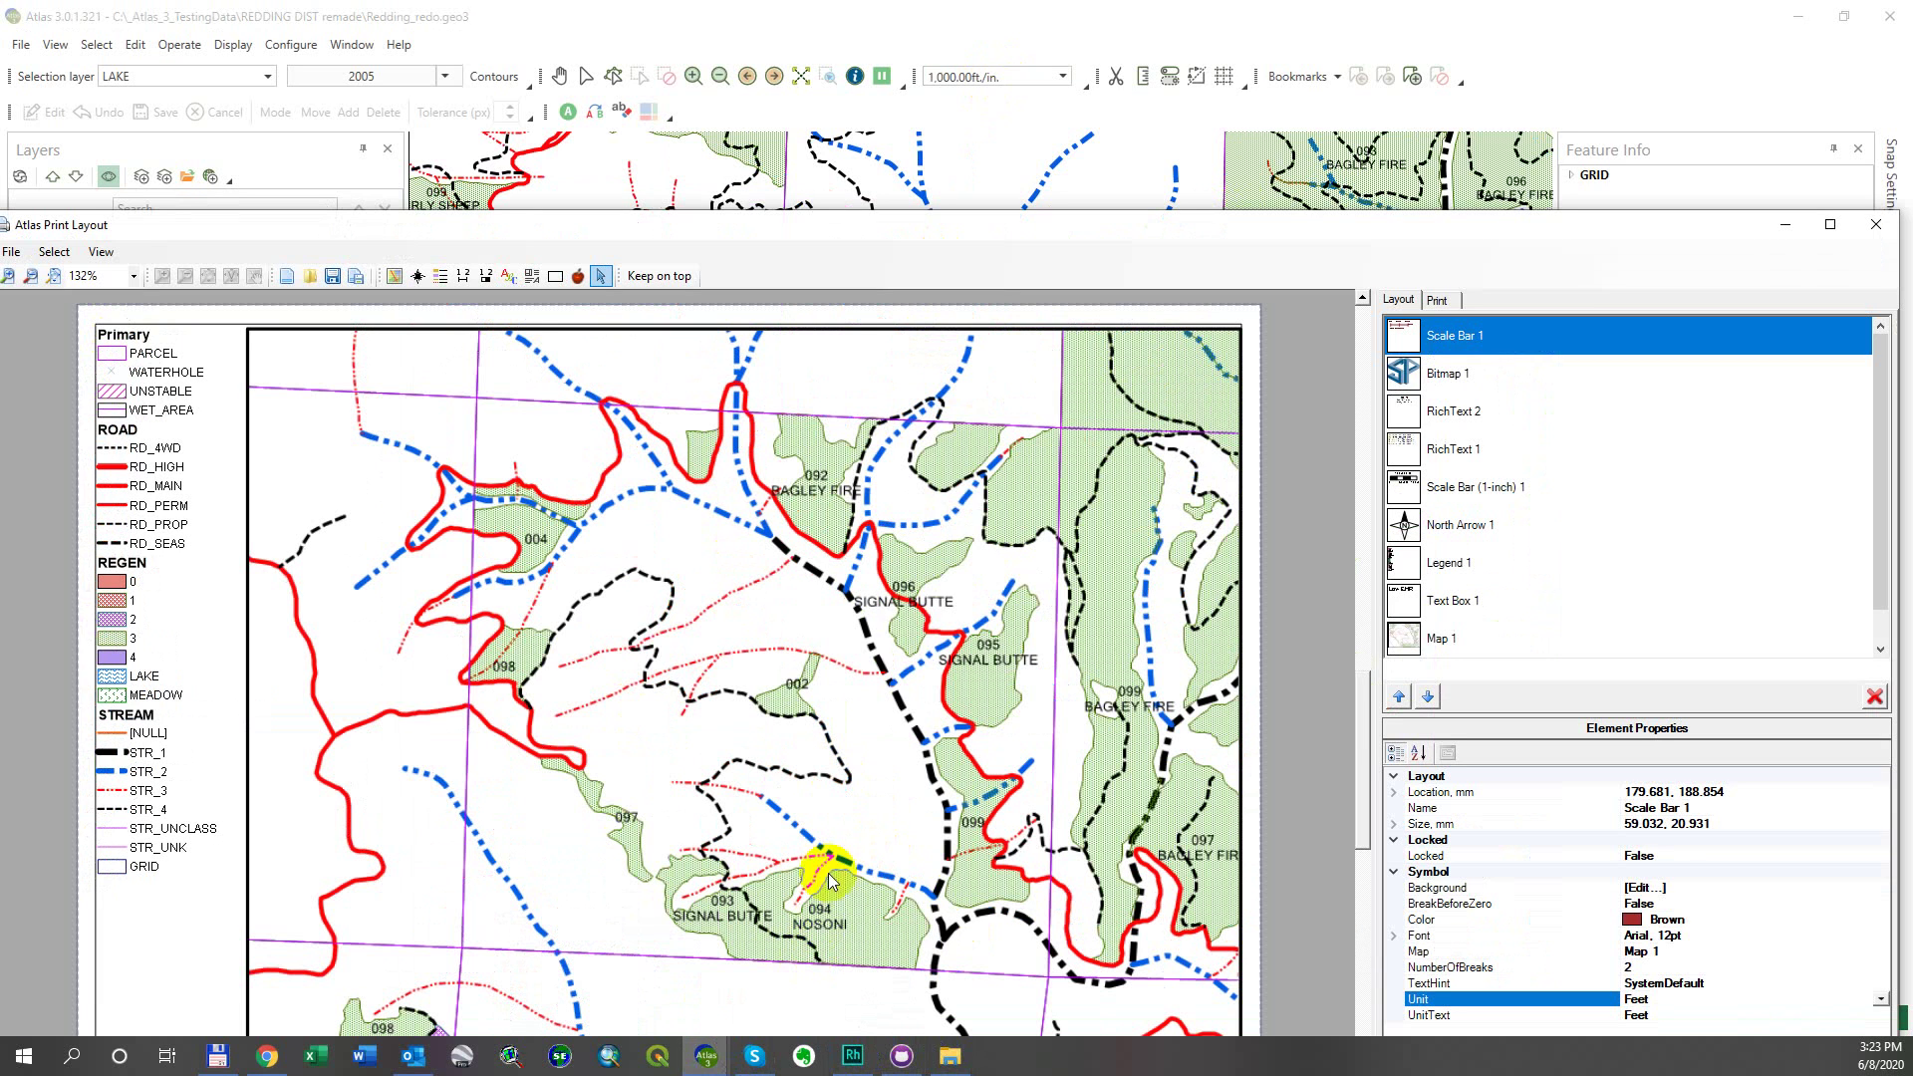
double_click(1054, 225)
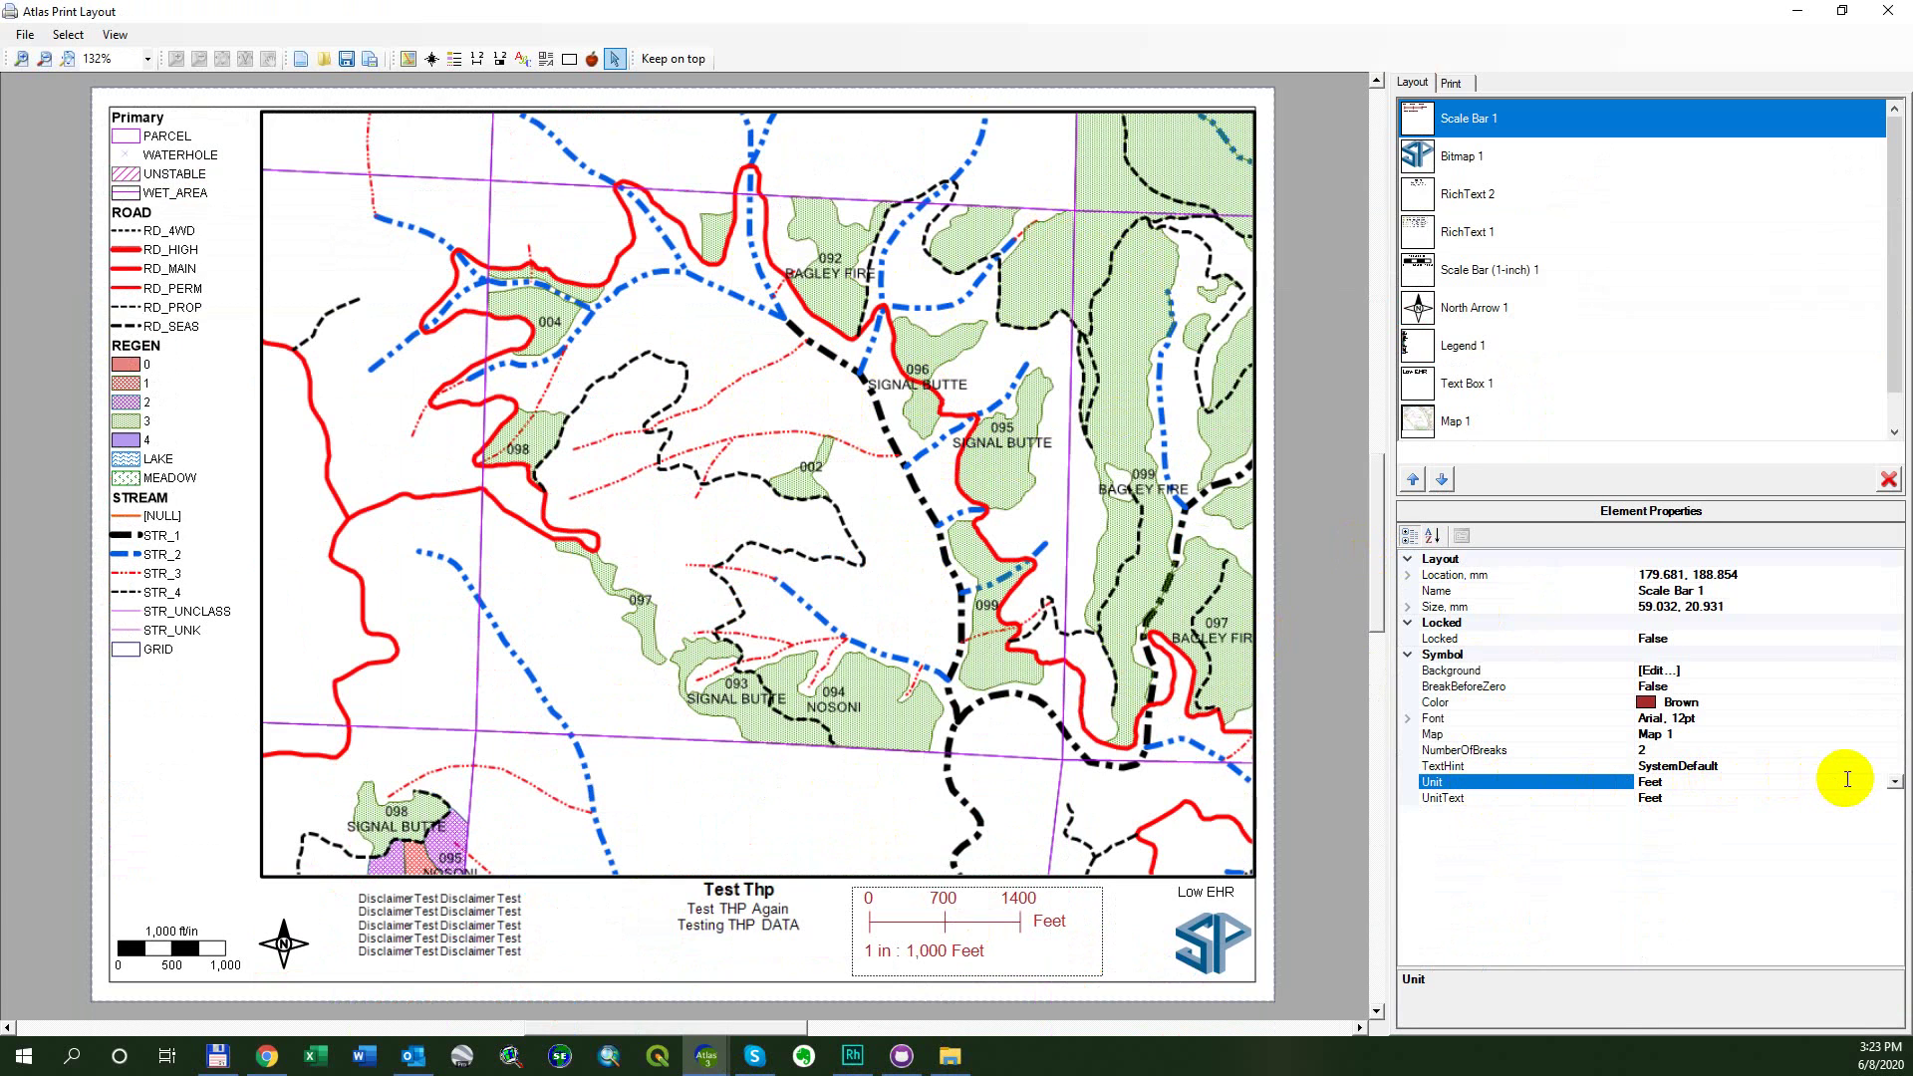
Set the scale bar's unit to Meters and its unit text to Meters
click(1892, 783)
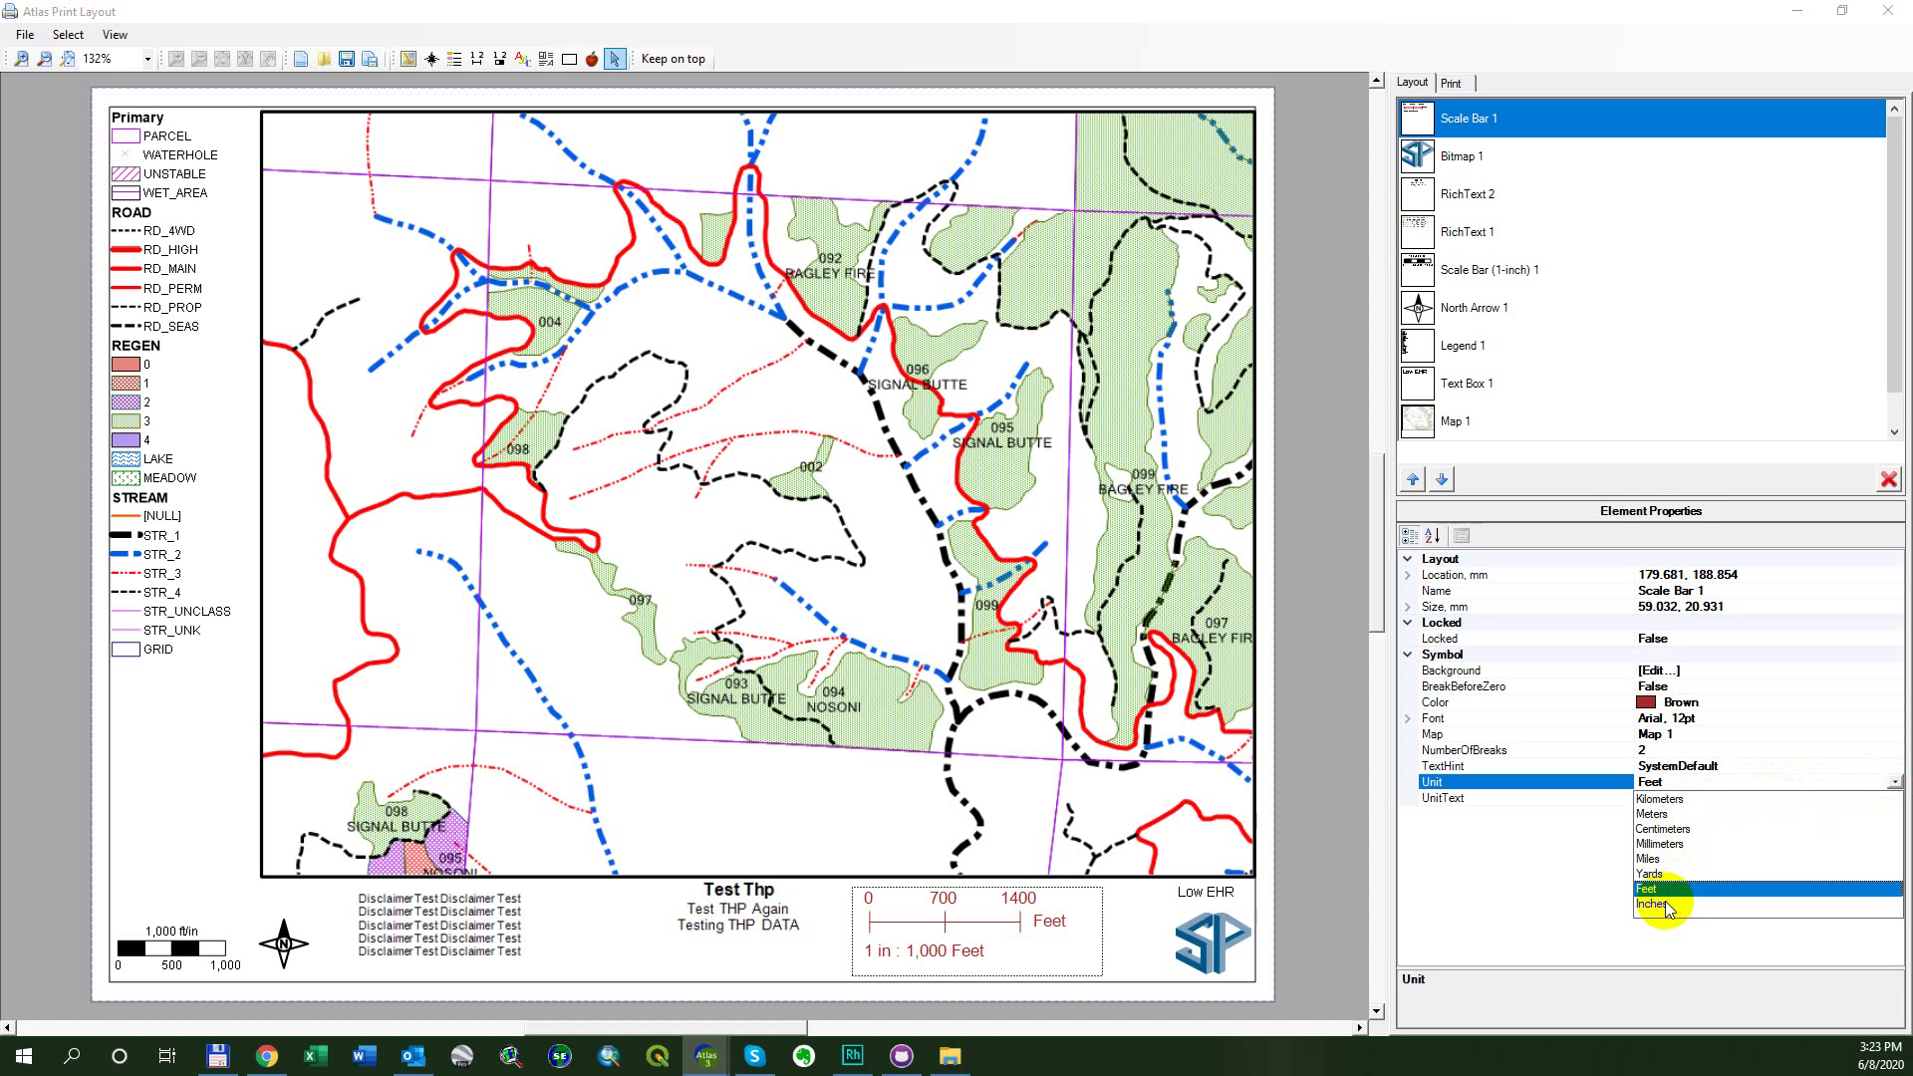
click(1674, 815)
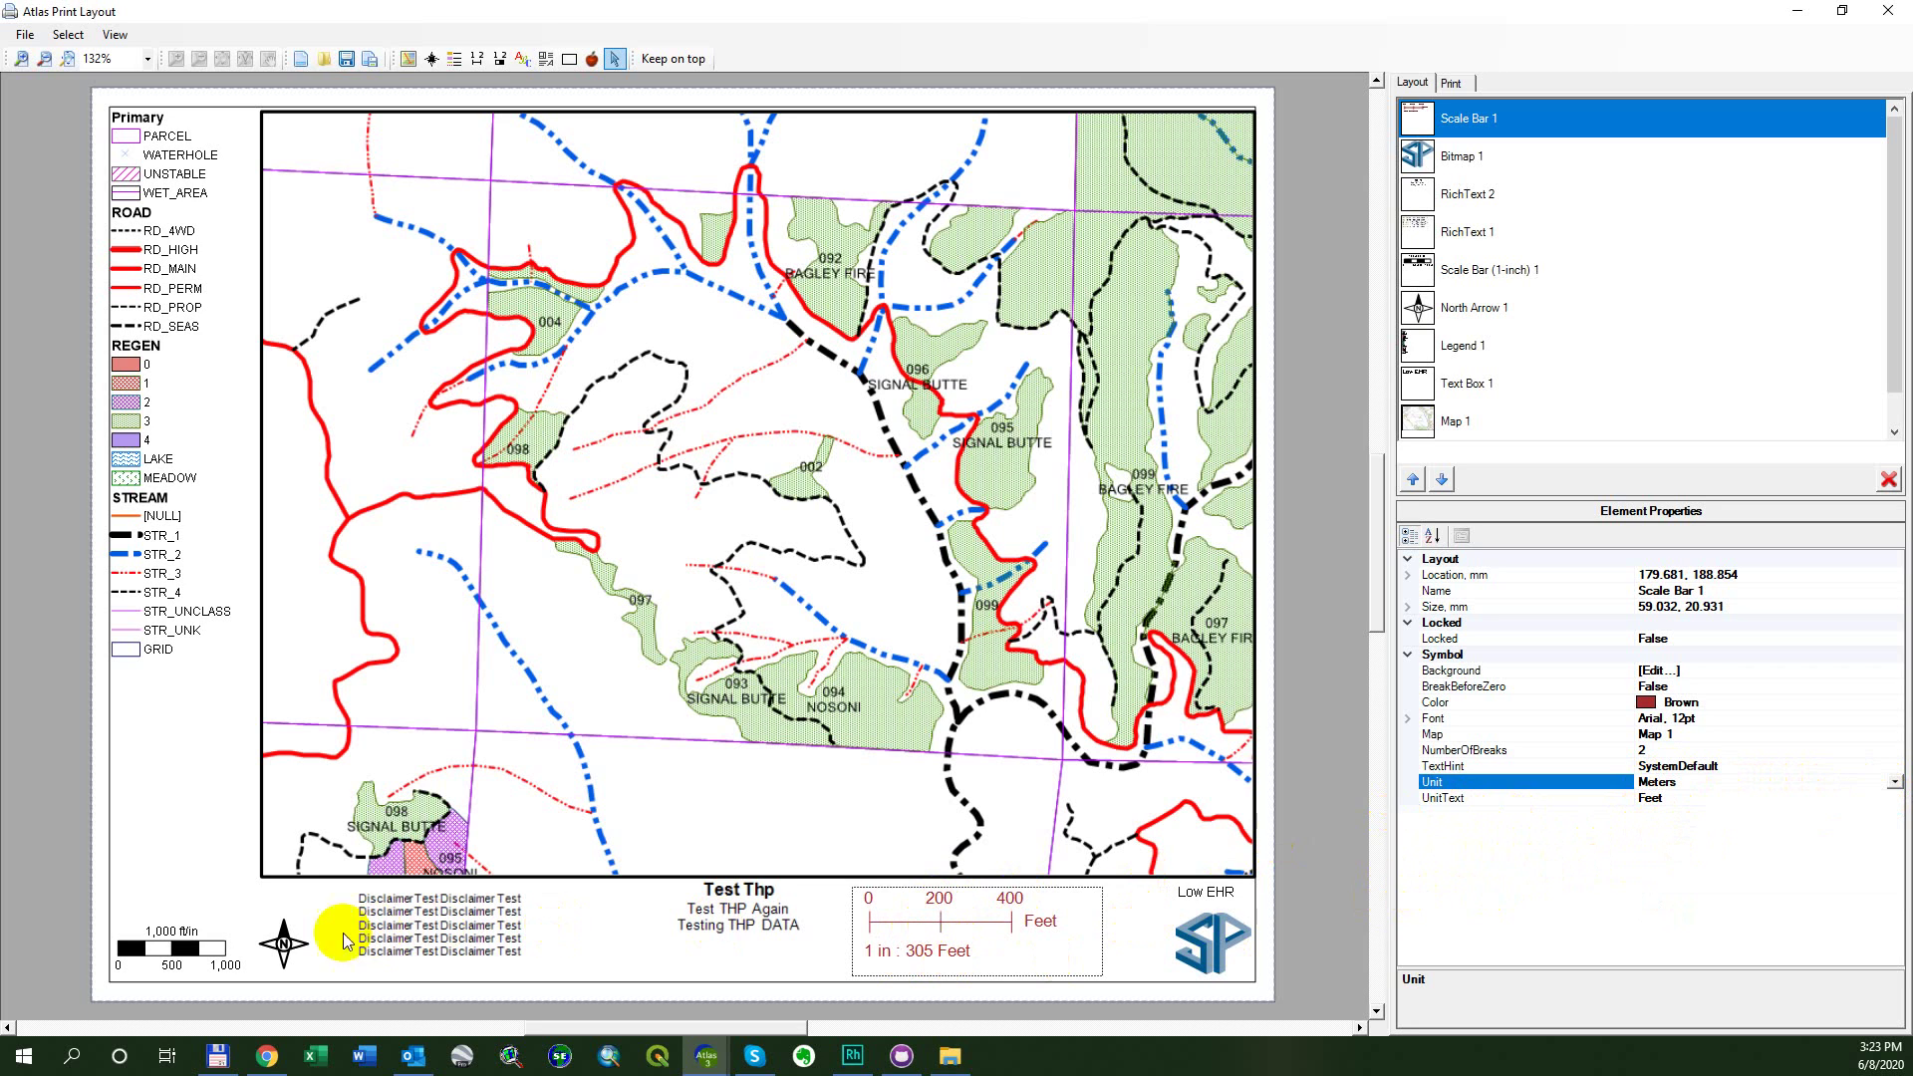
click(1694, 798)
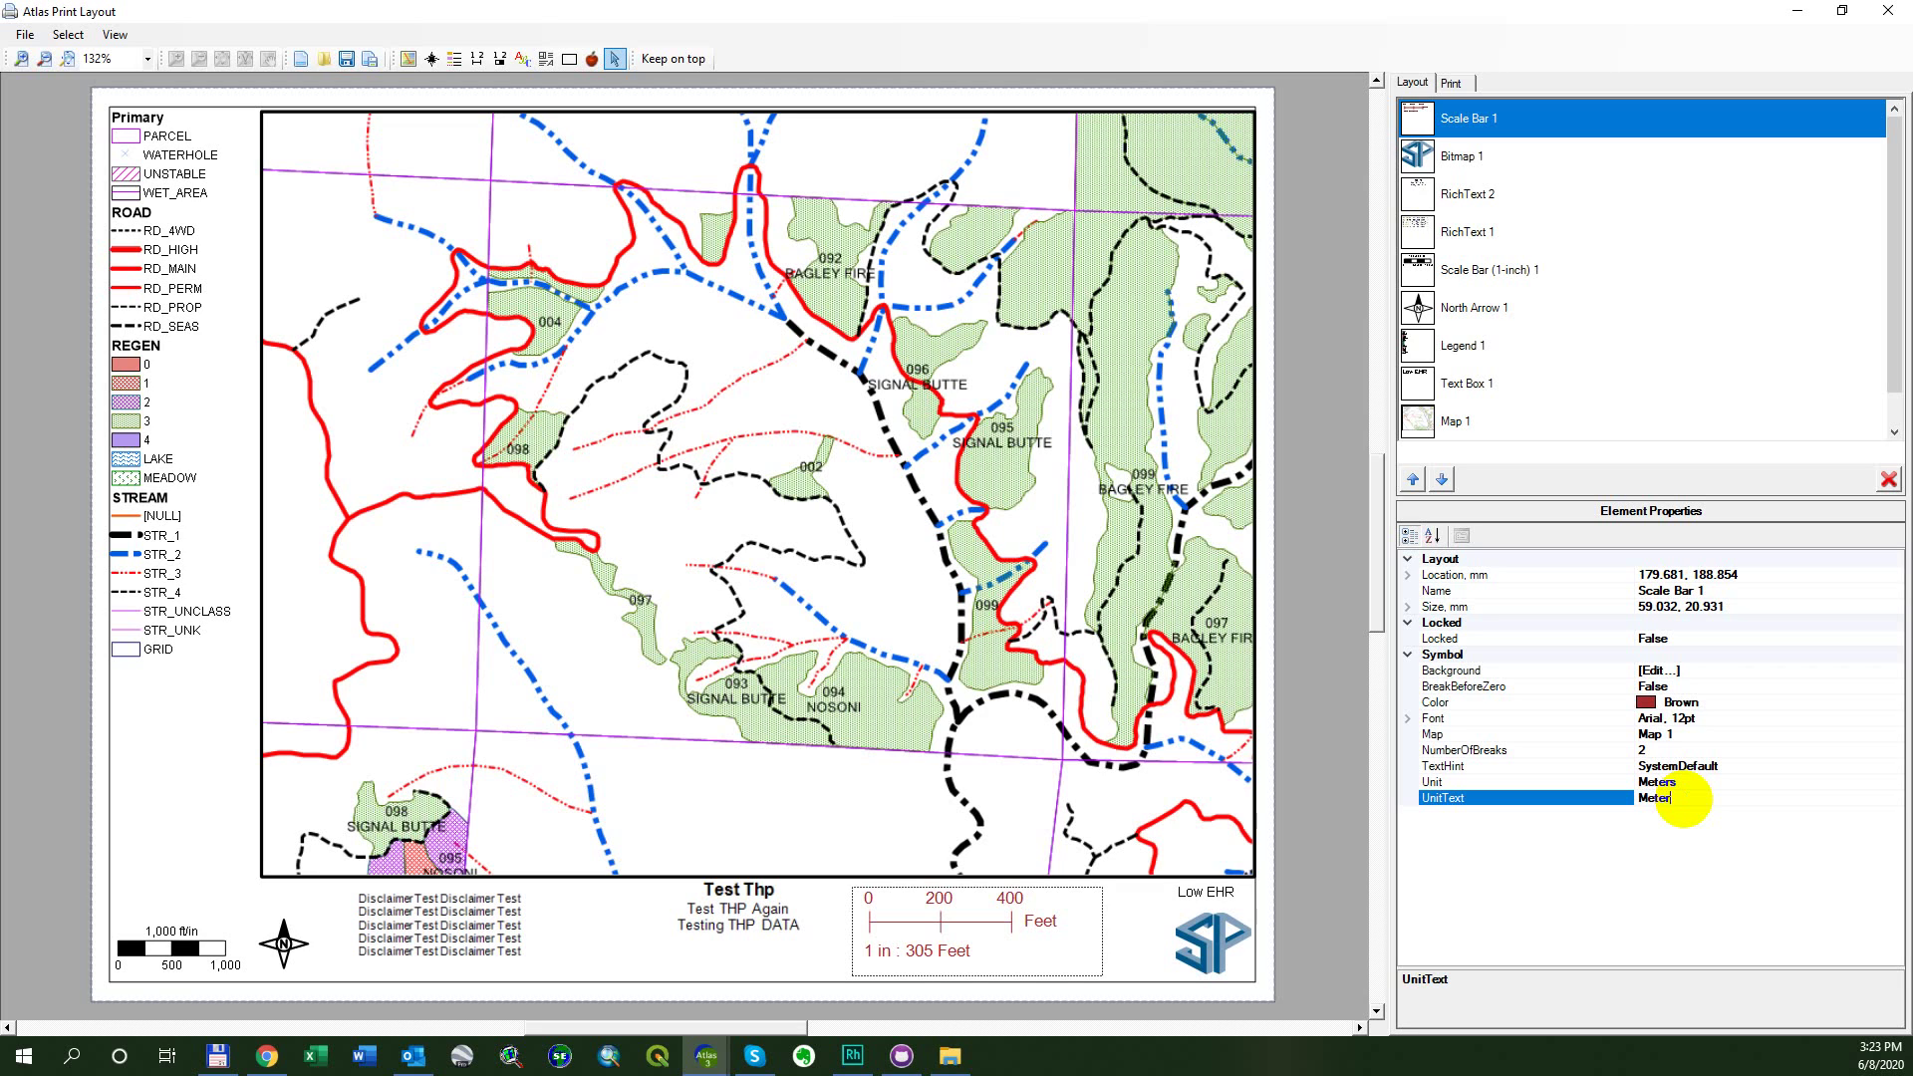
key(Return)
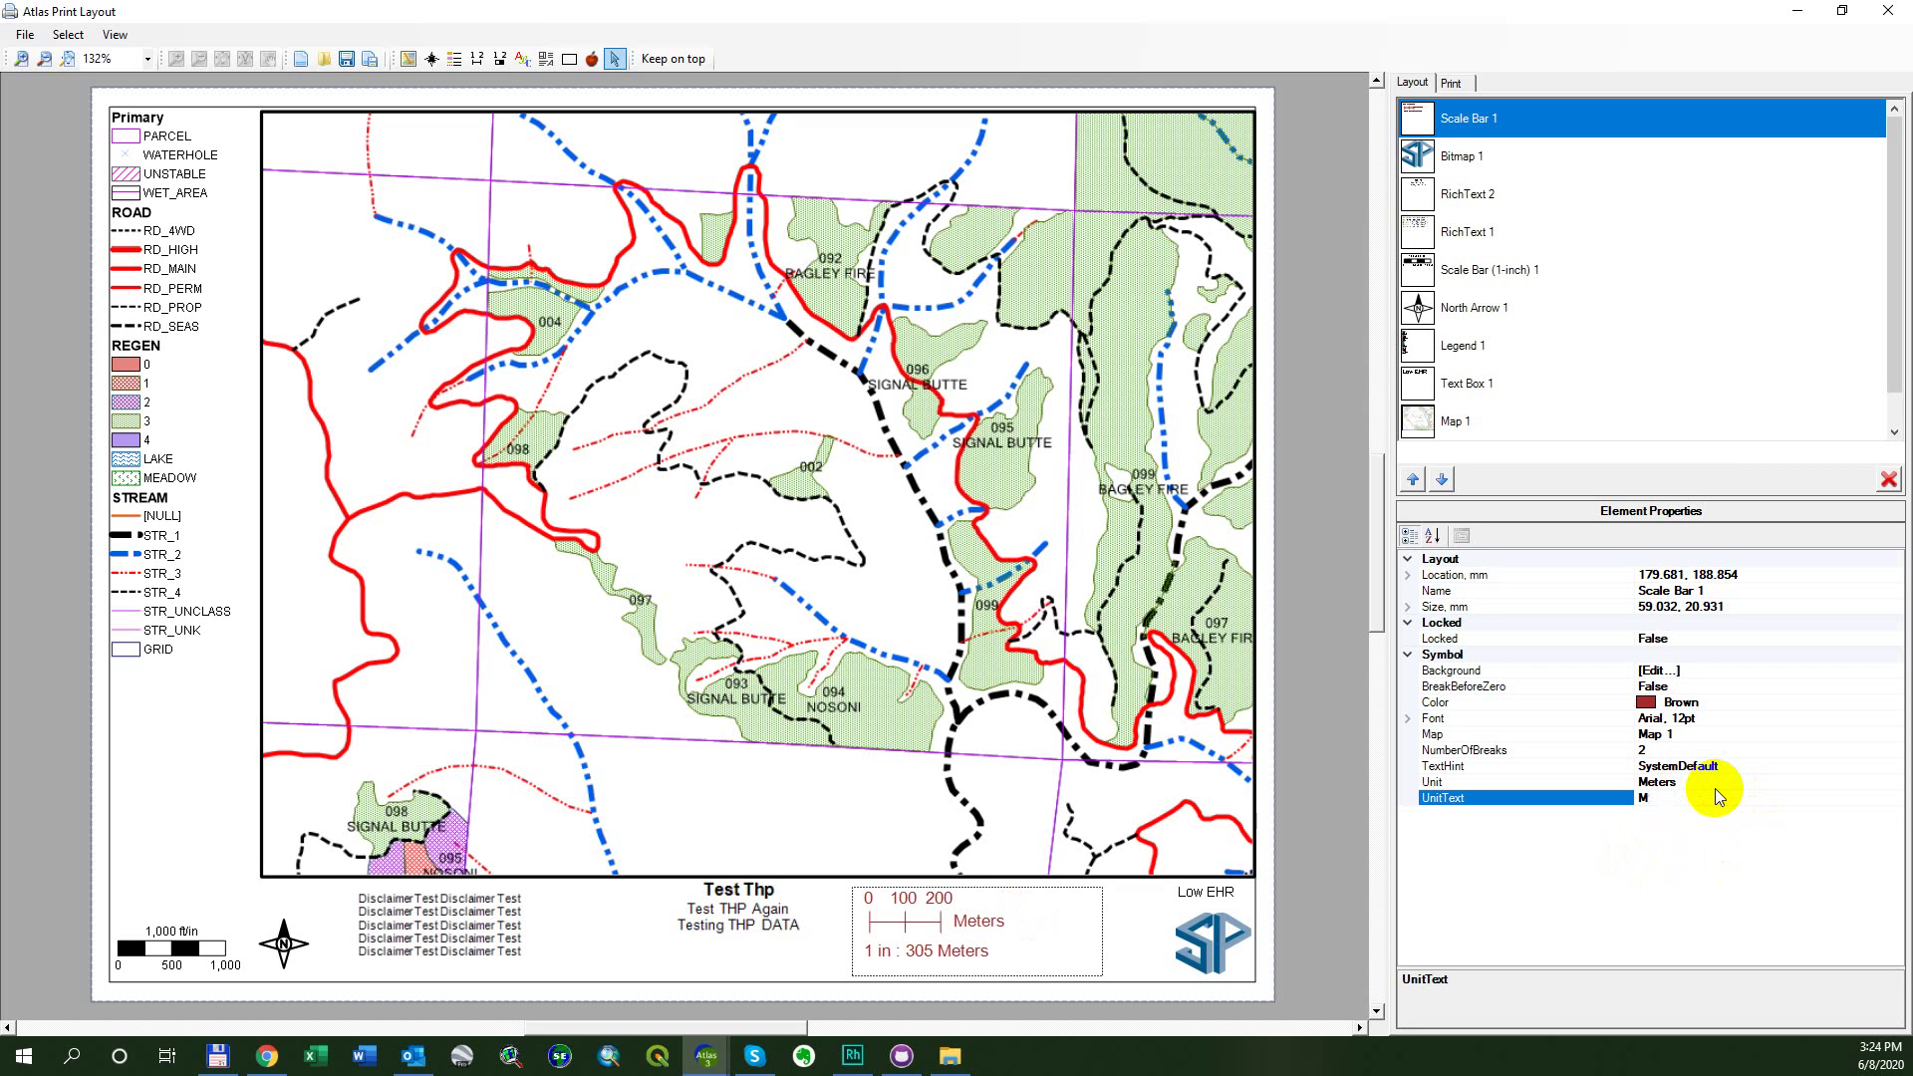
Change the scale bar's unit text to CM and its unit to Centimeters
key(BackSpace)
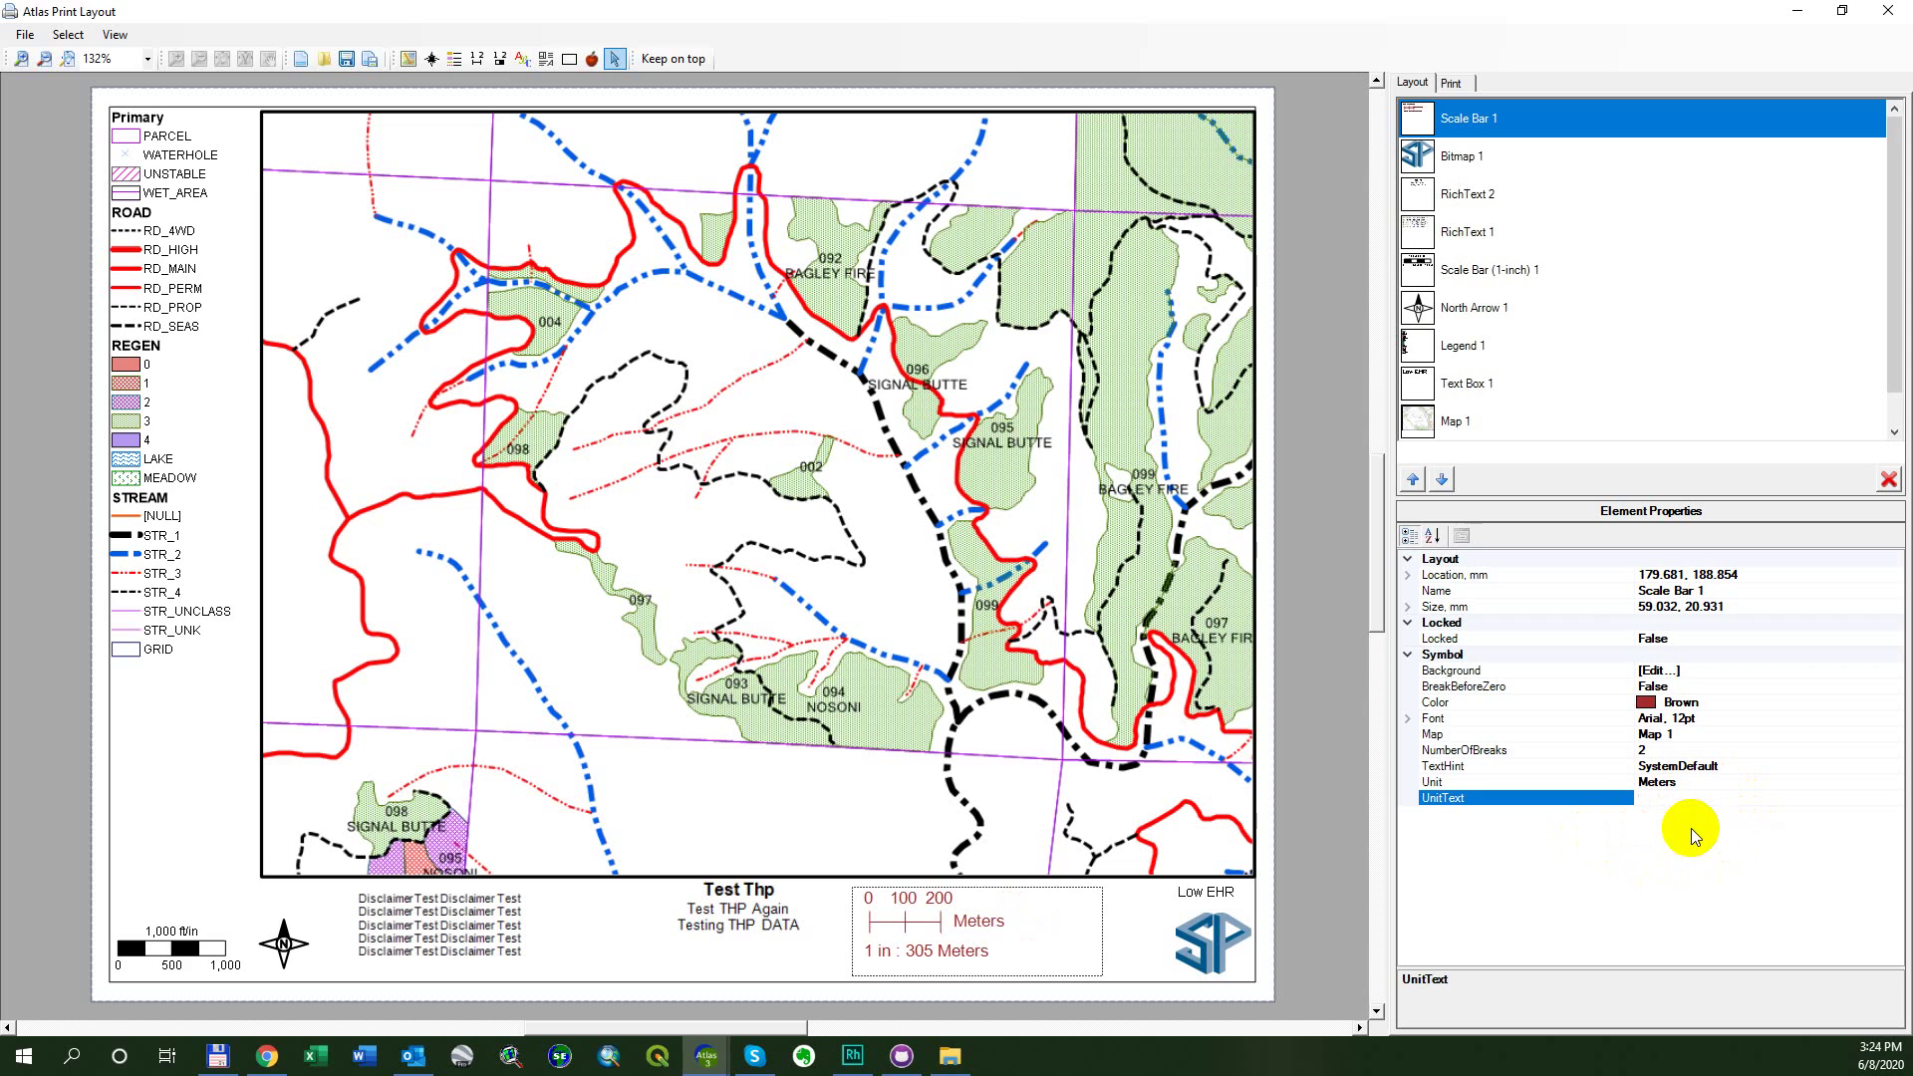
text(CM)
click(1756, 781)
click(1893, 783)
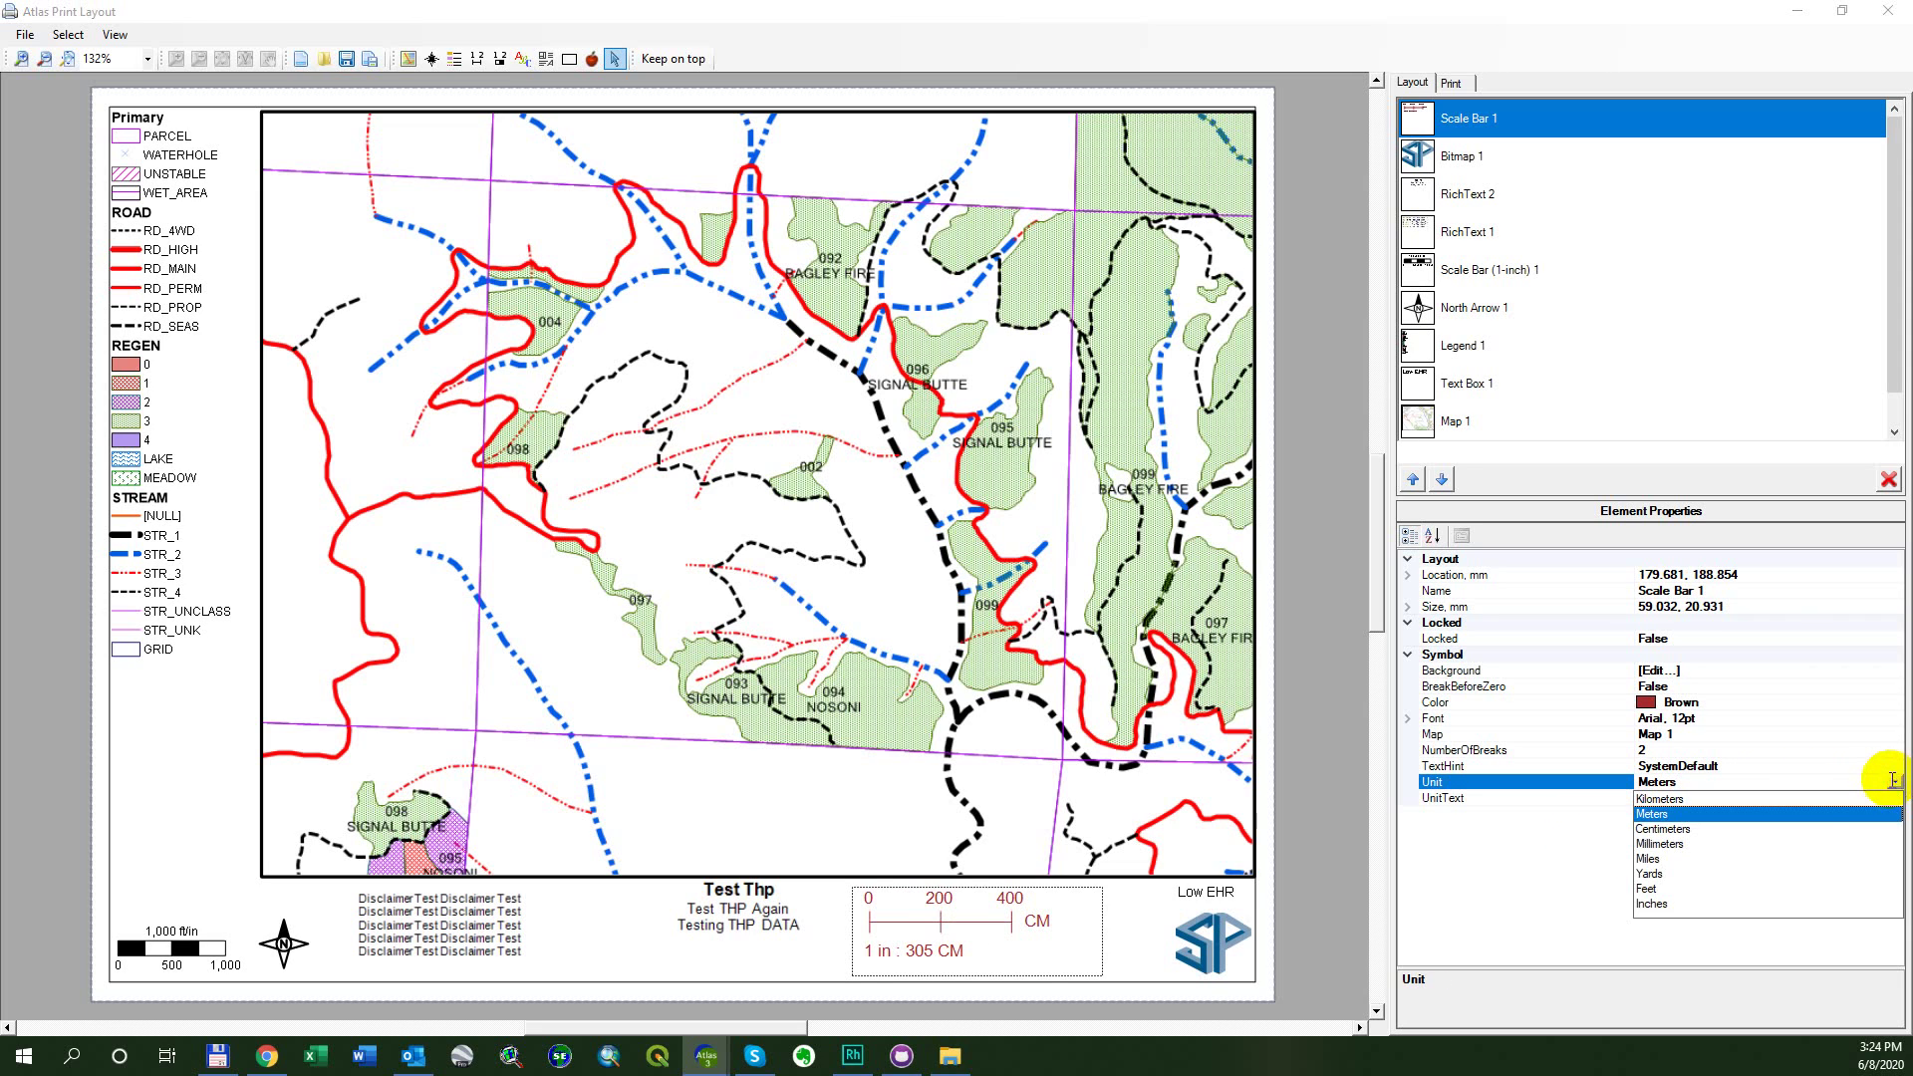
click(1761, 829)
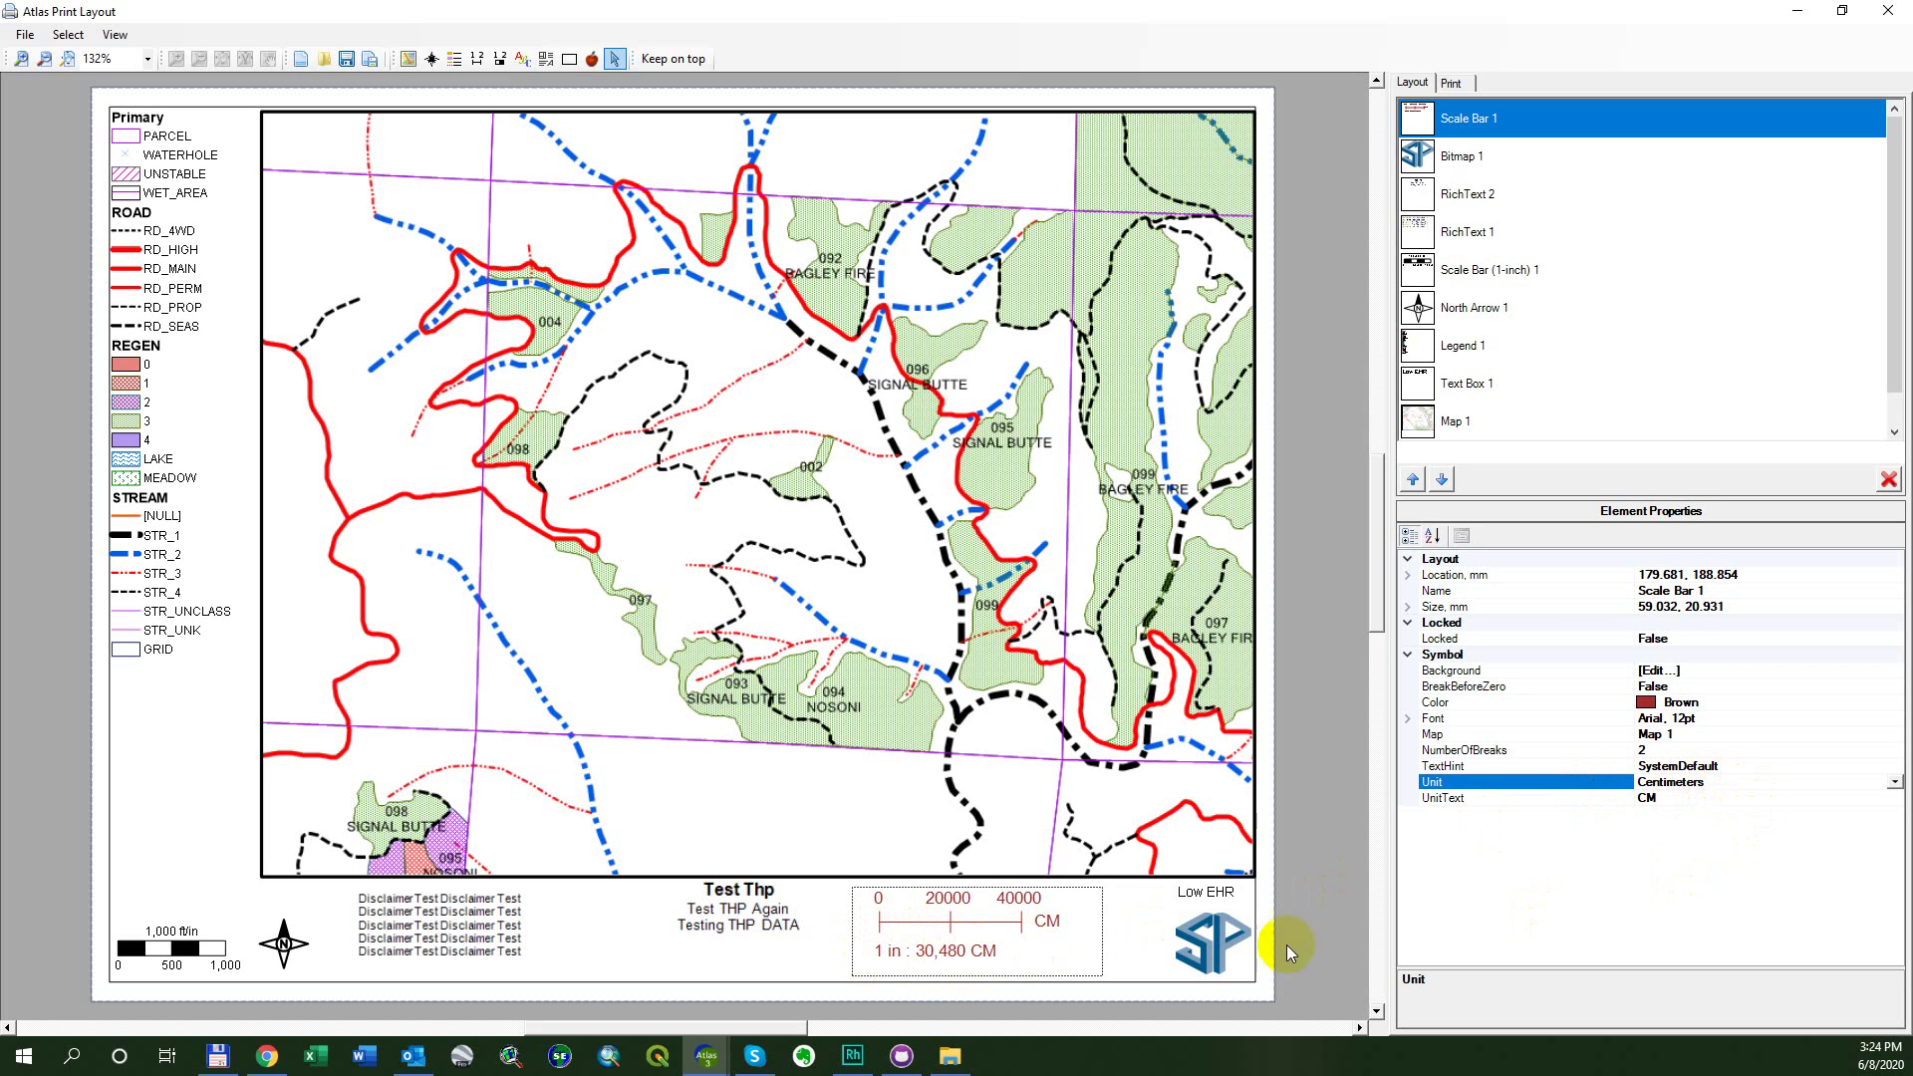
Widen the scale bar to about 68 mm and place it at about 174, 190 mm, beside the logo
mouse_move(1105, 929)
mouse_down()
mouse_move(1180, 929)
mouse_move(1068, 926)
mouse_move(1225, 927)
mouse_move(1063, 926)
mouse_move(1134, 921)
mouse_up()
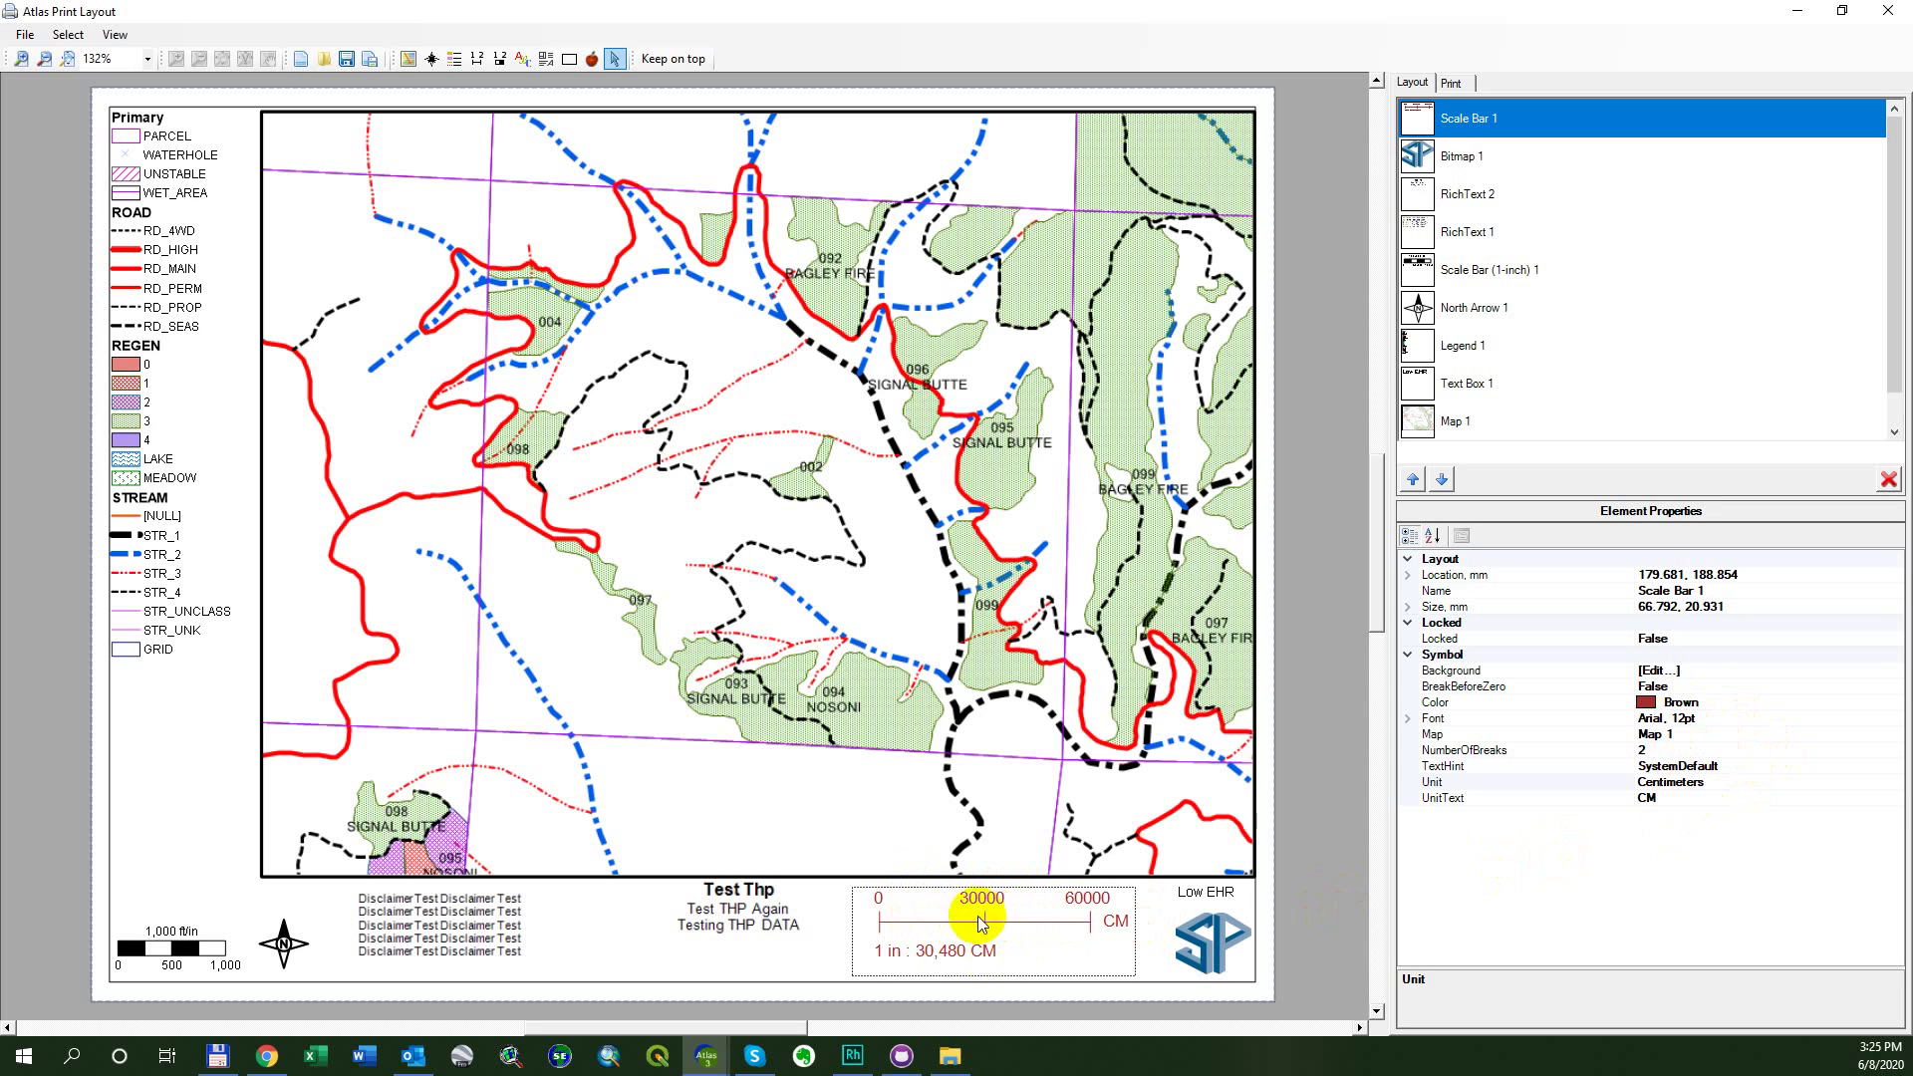
click(155, 952)
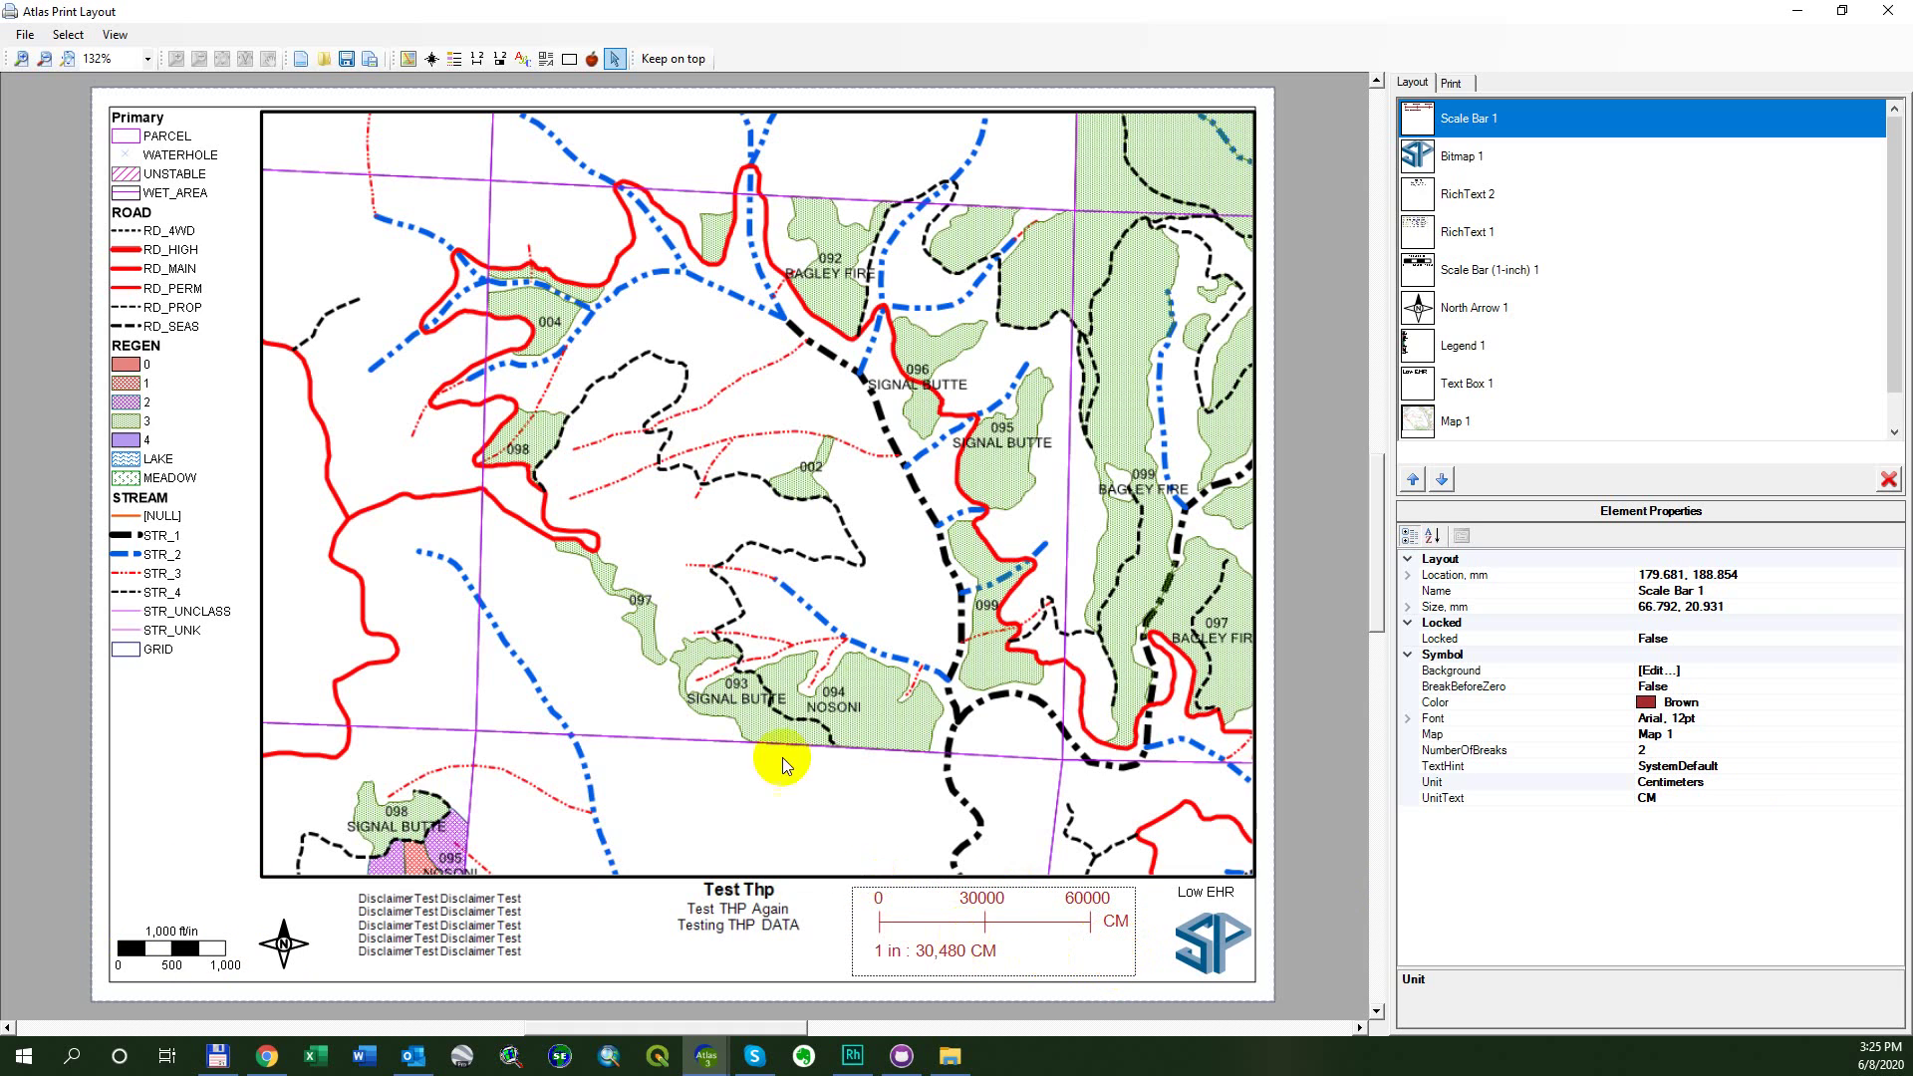
click(150, 66)
click(124, 100)
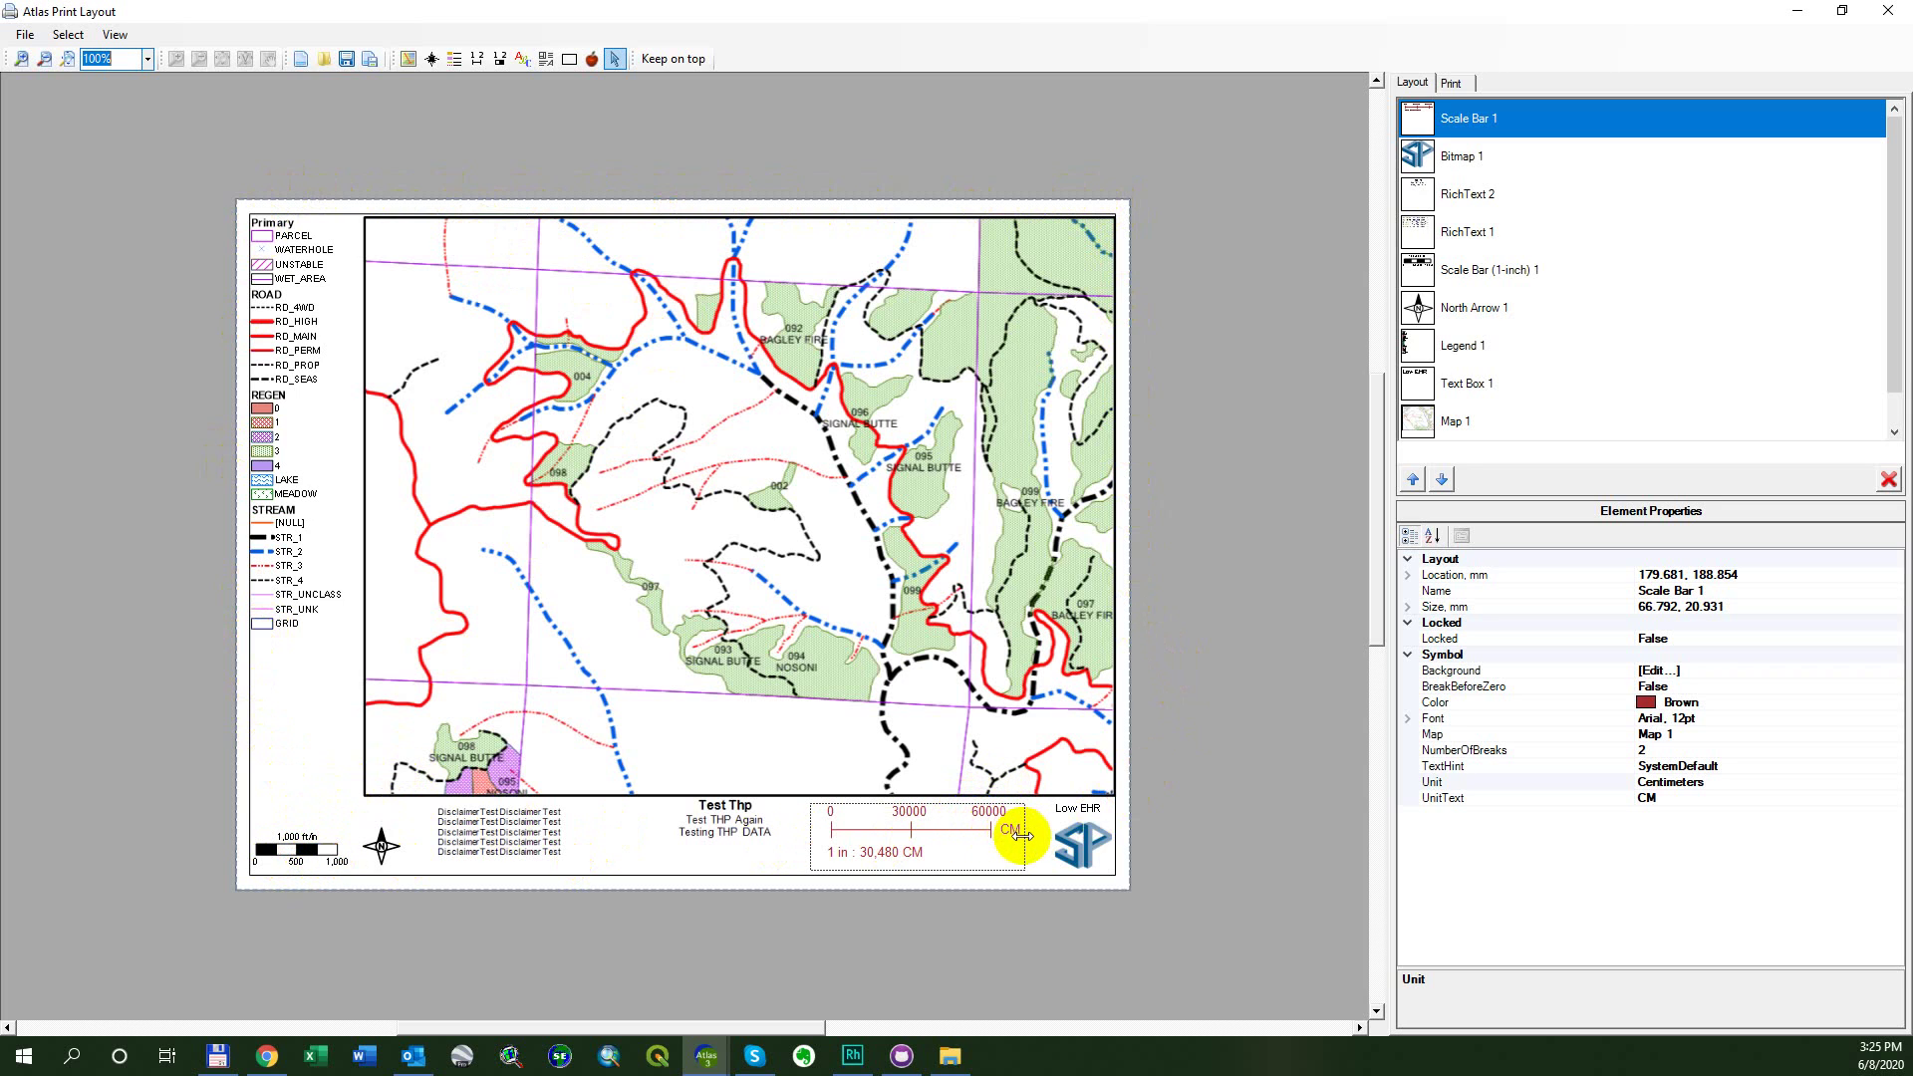
drag(1023, 845, 989, 840)
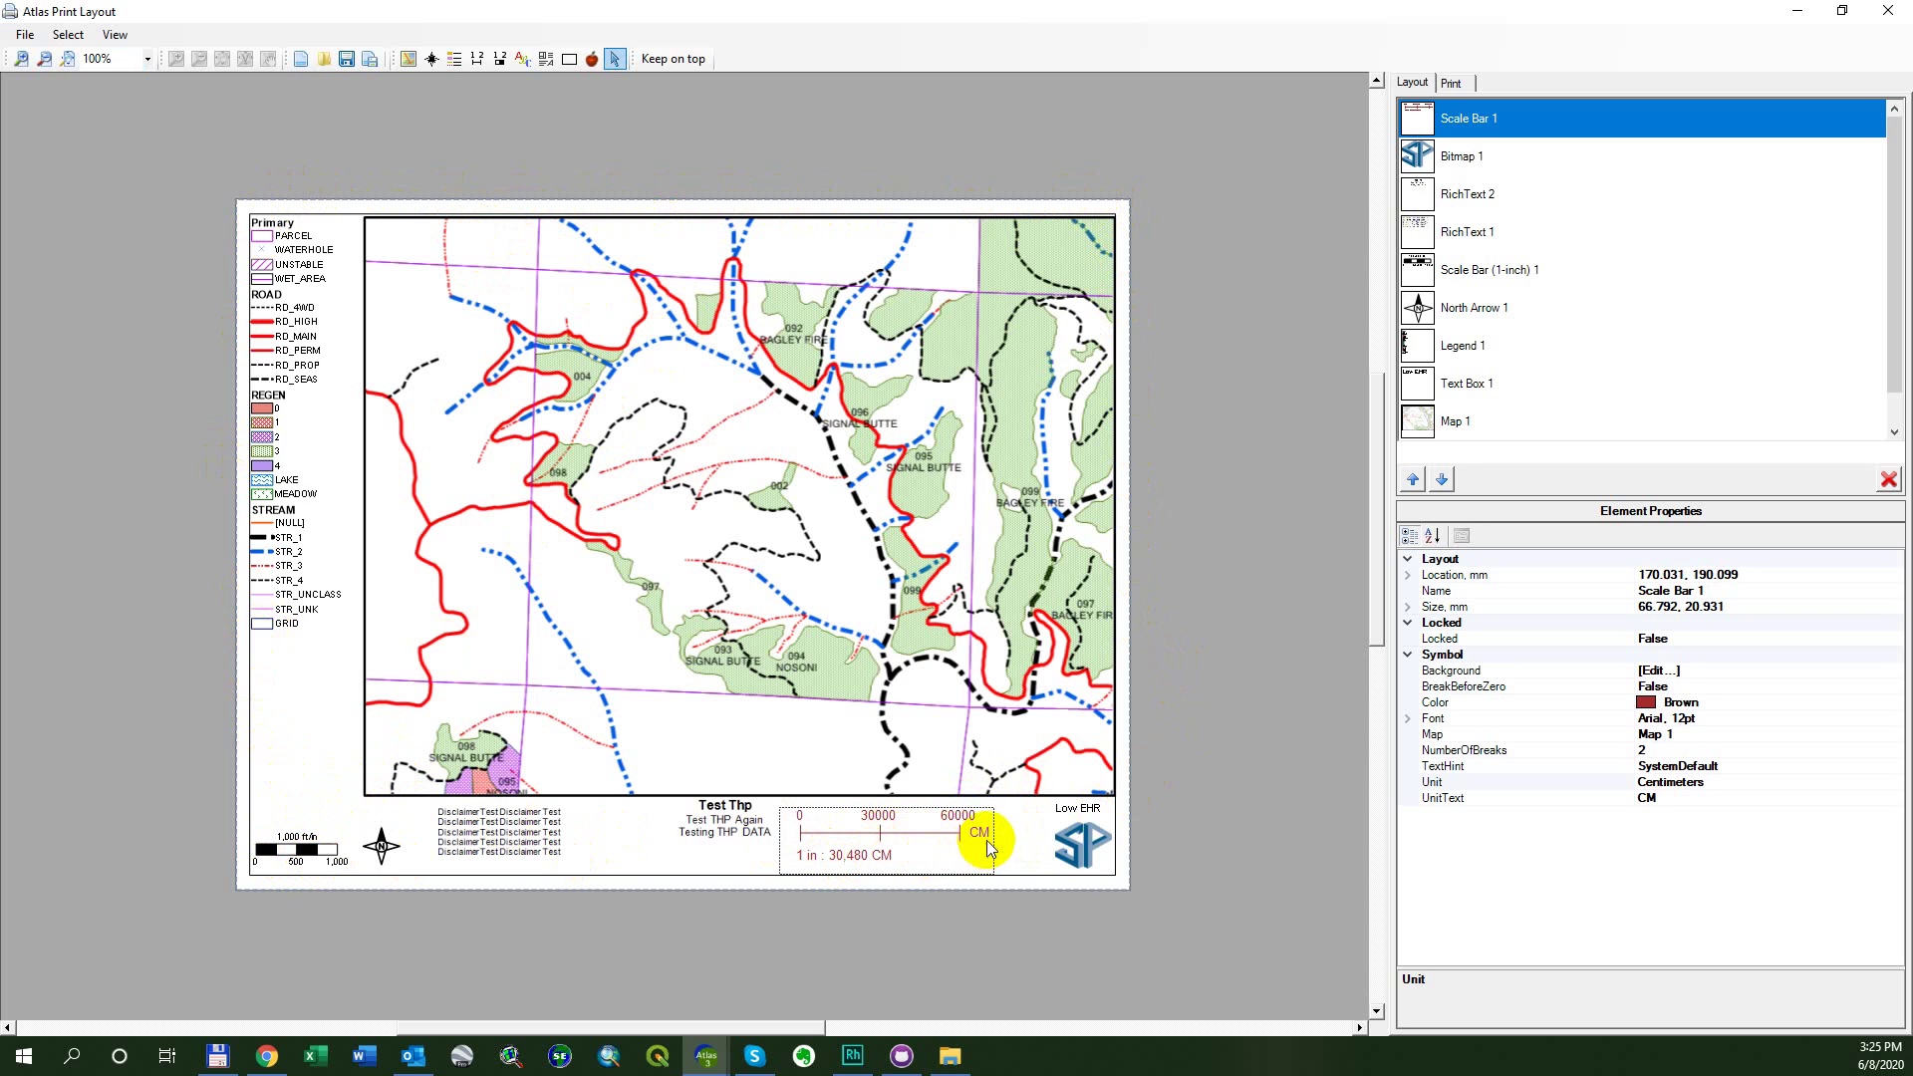
drag(986, 833, 1012, 828)
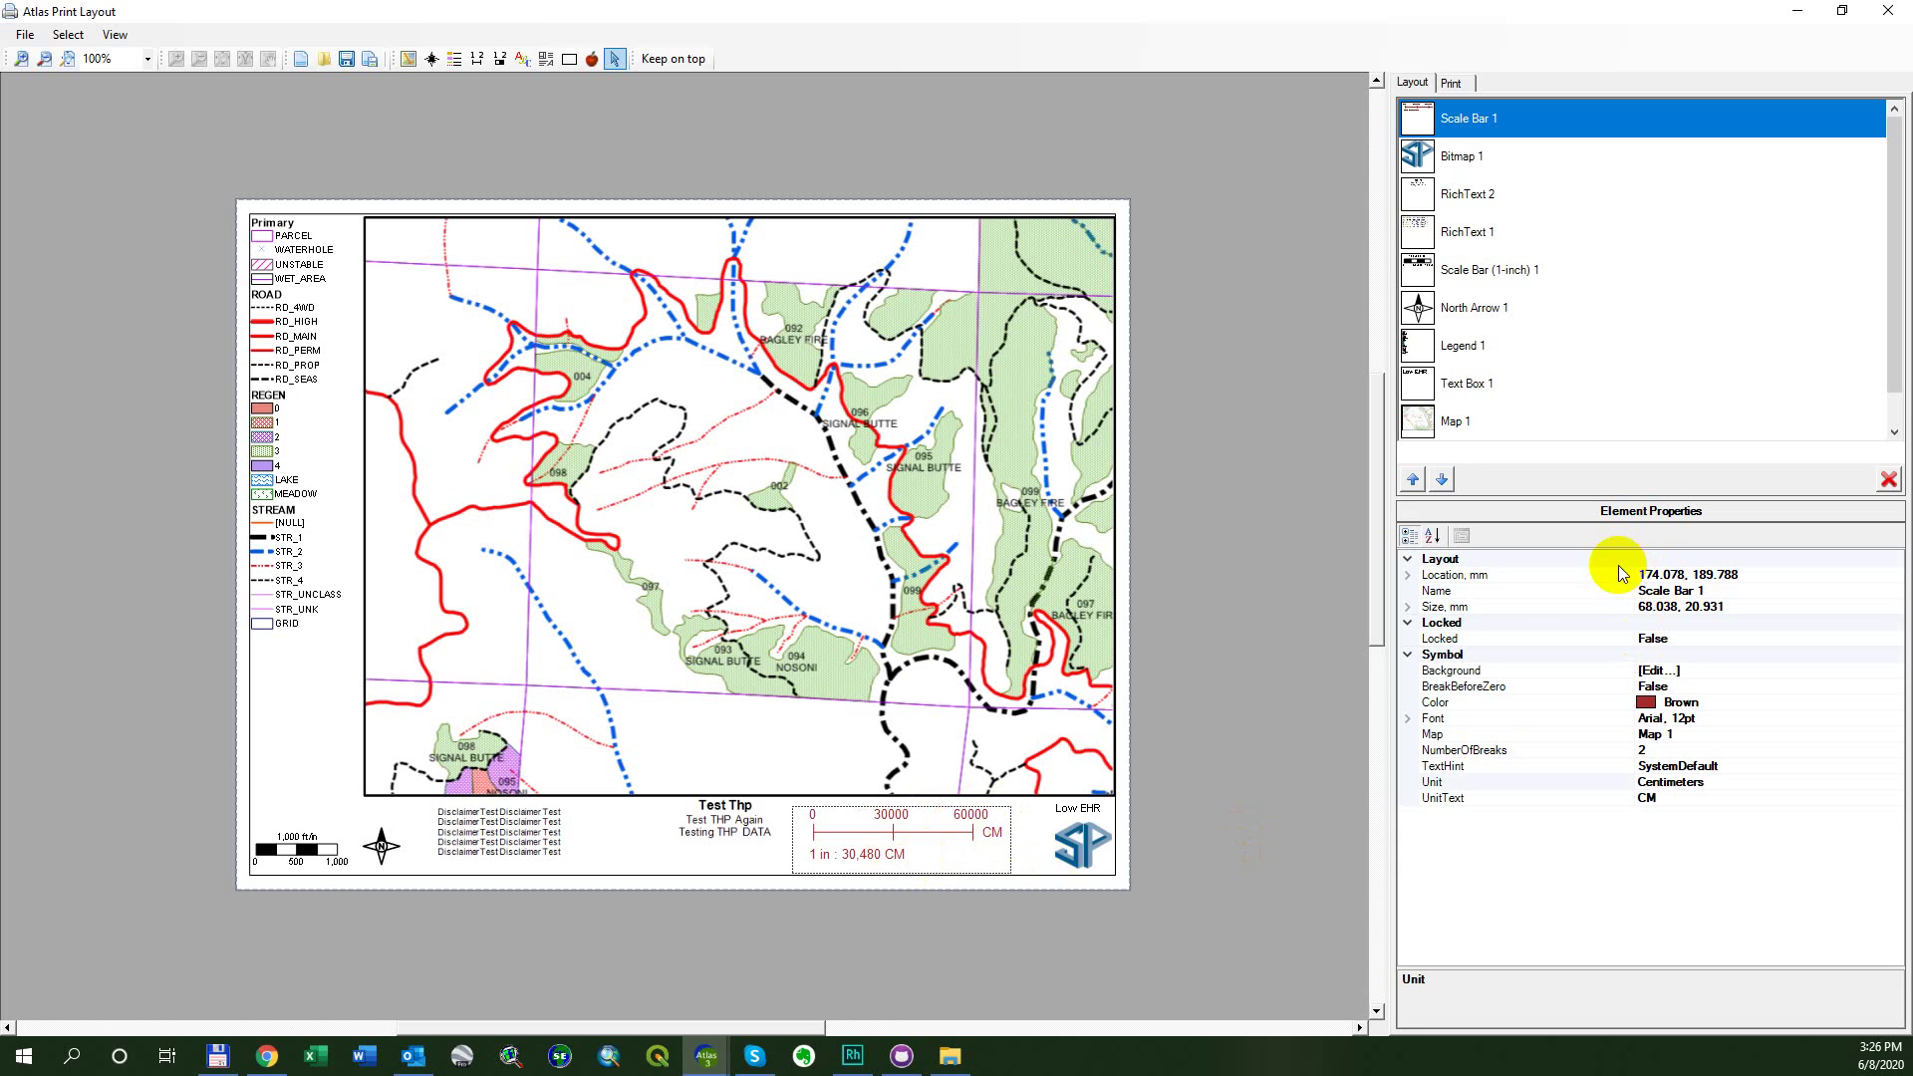
Expand the scale bar's size property into its separate width and height values
click(1408, 607)
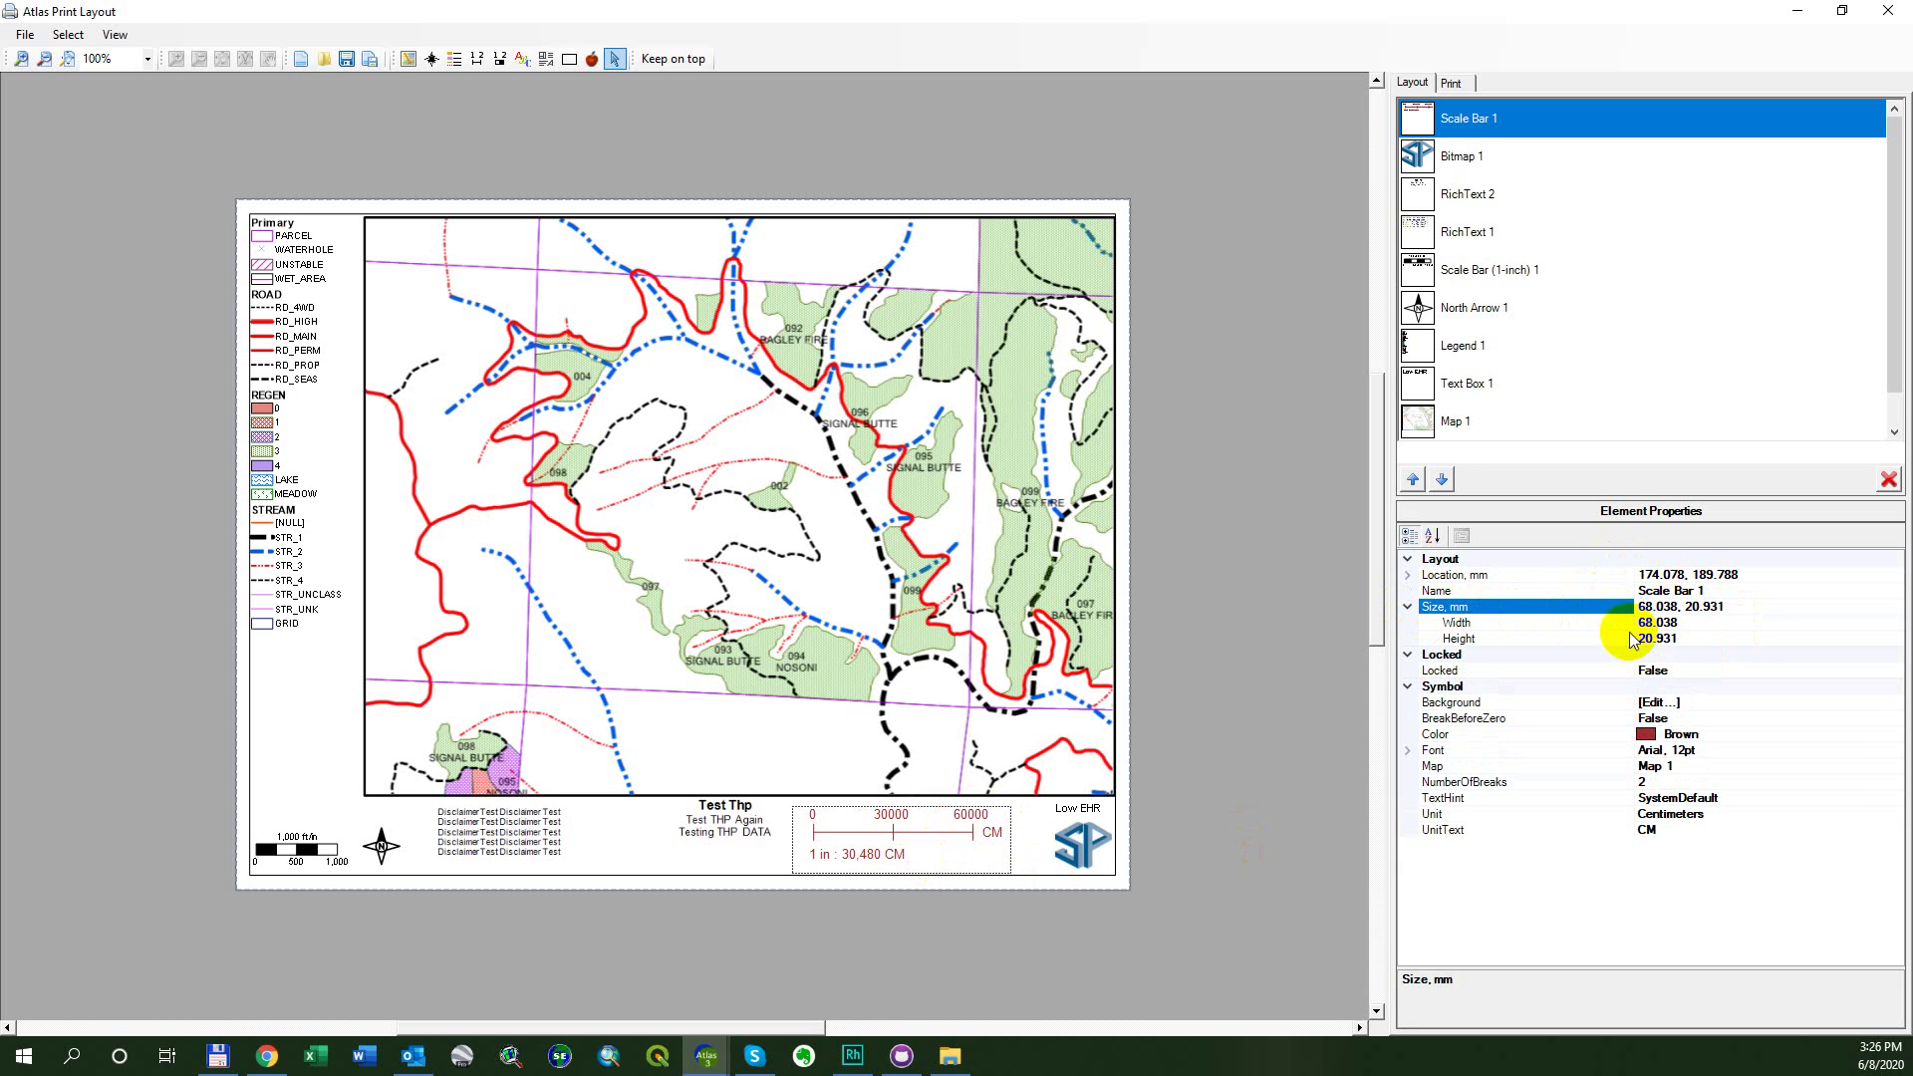